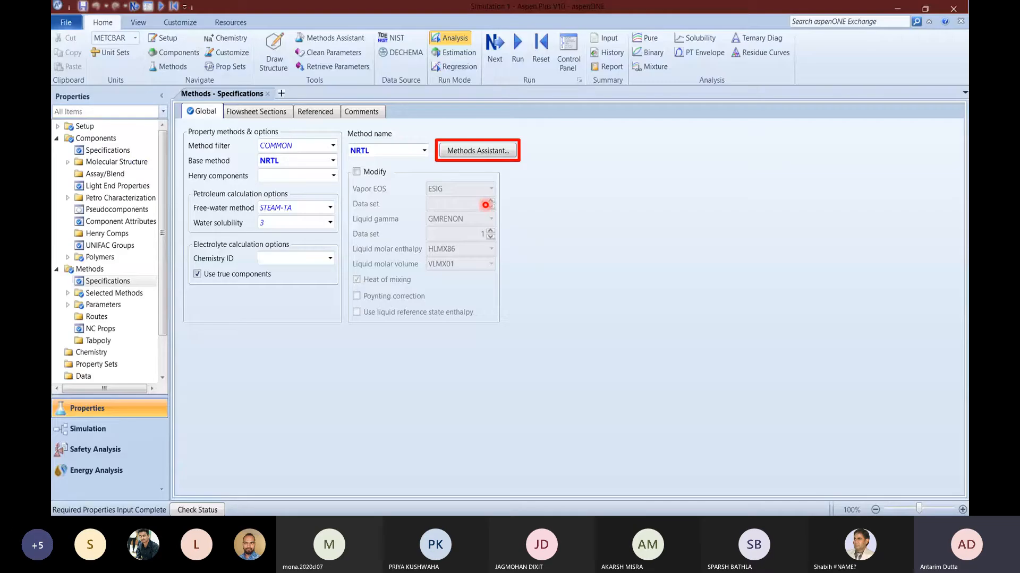
key("Right")
key("Left")
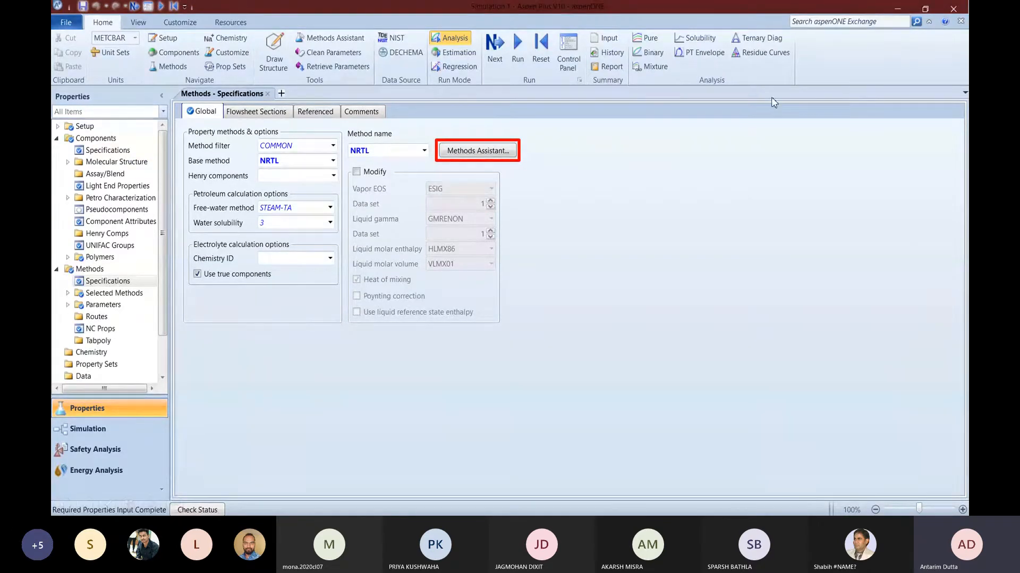
key("Escape")
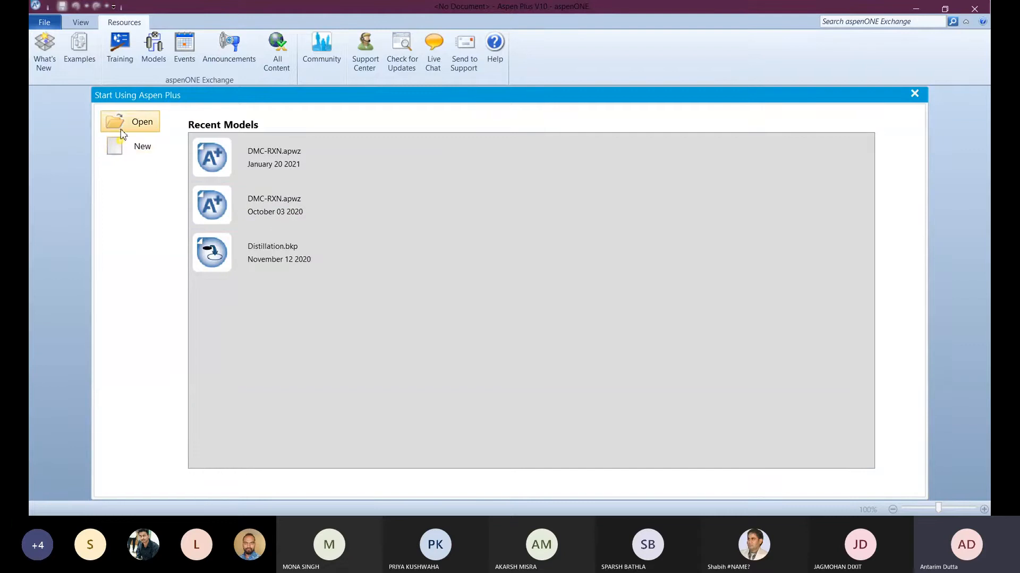
Start a new file and preview the Chemicals with Metric Units and Specialty Chemicals with Metric Units templates.
left_click(142, 154)
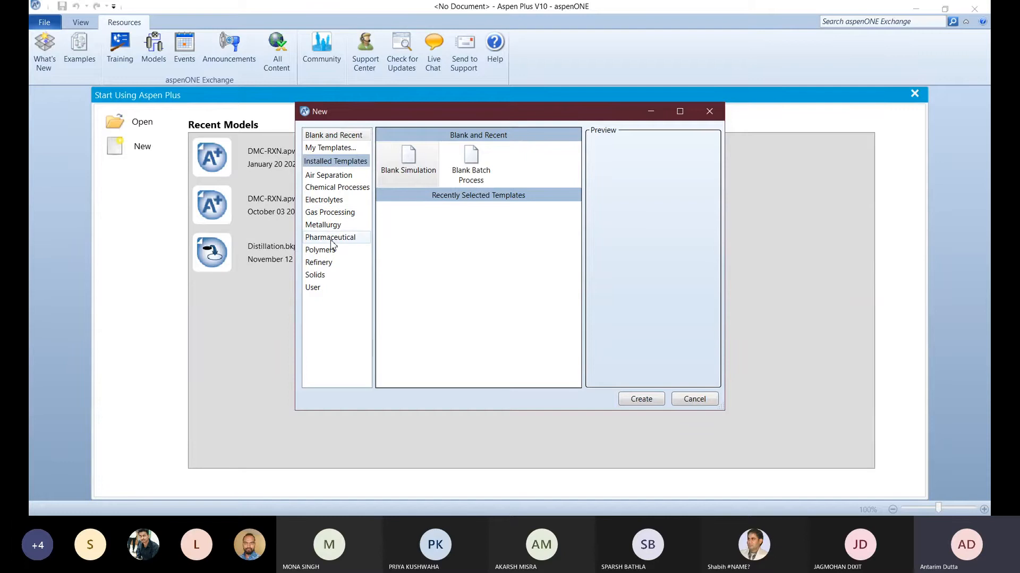
left_click(333, 188)
left_click(394, 240)
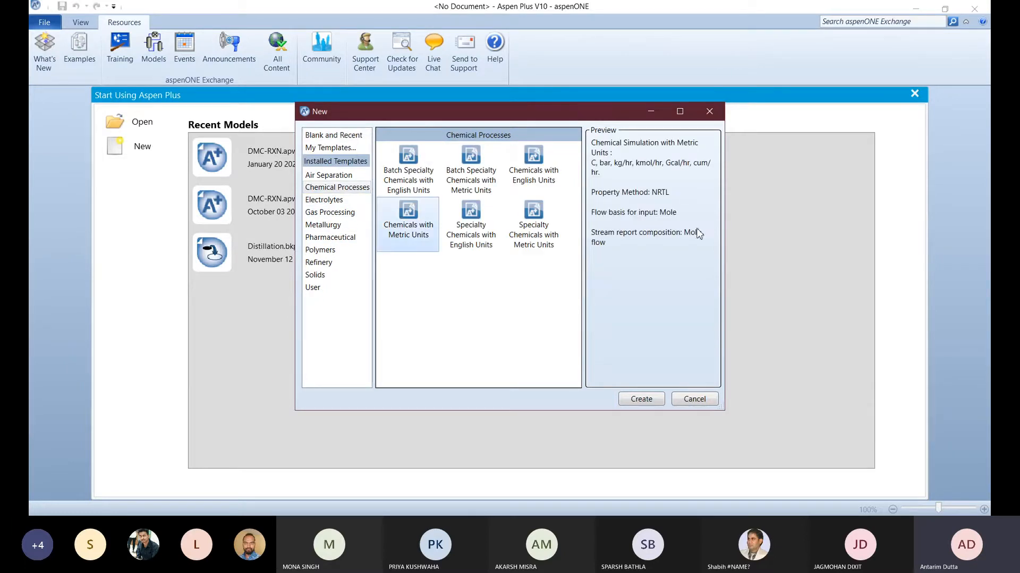
left_click(552, 228)
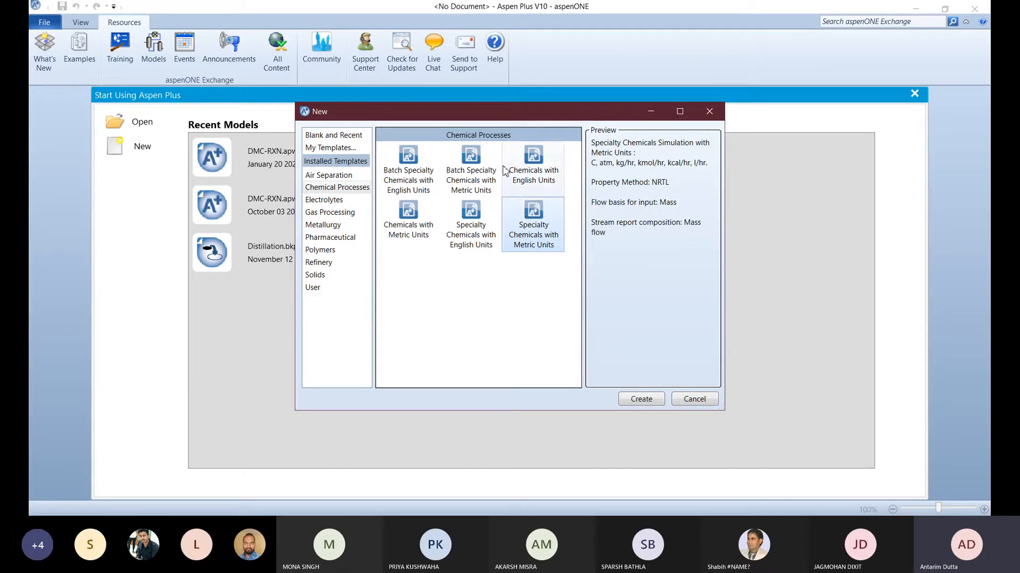
Create a new simulation from the Blank Simulation template.
left_click(338, 136)
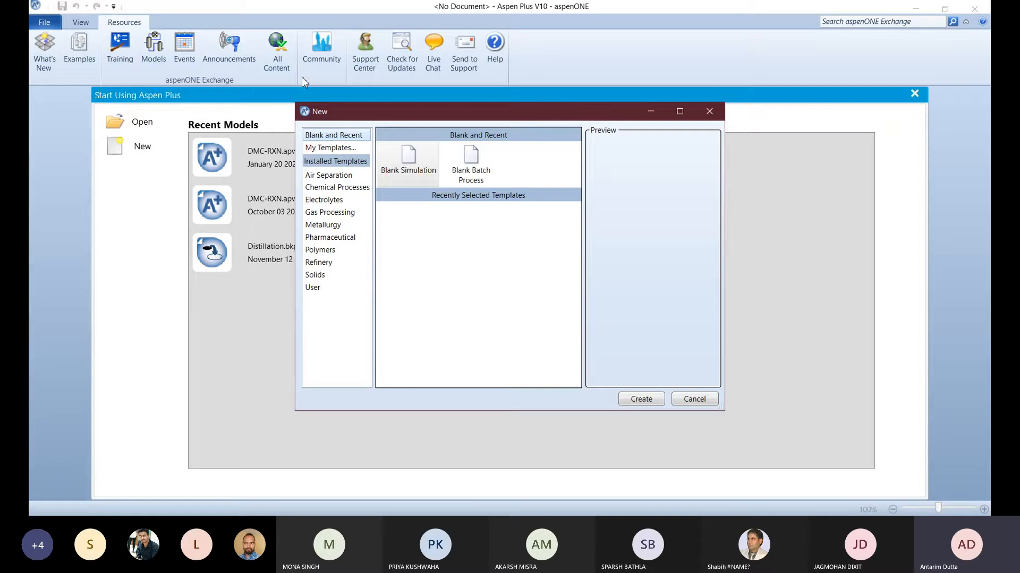
left_click(411, 169)
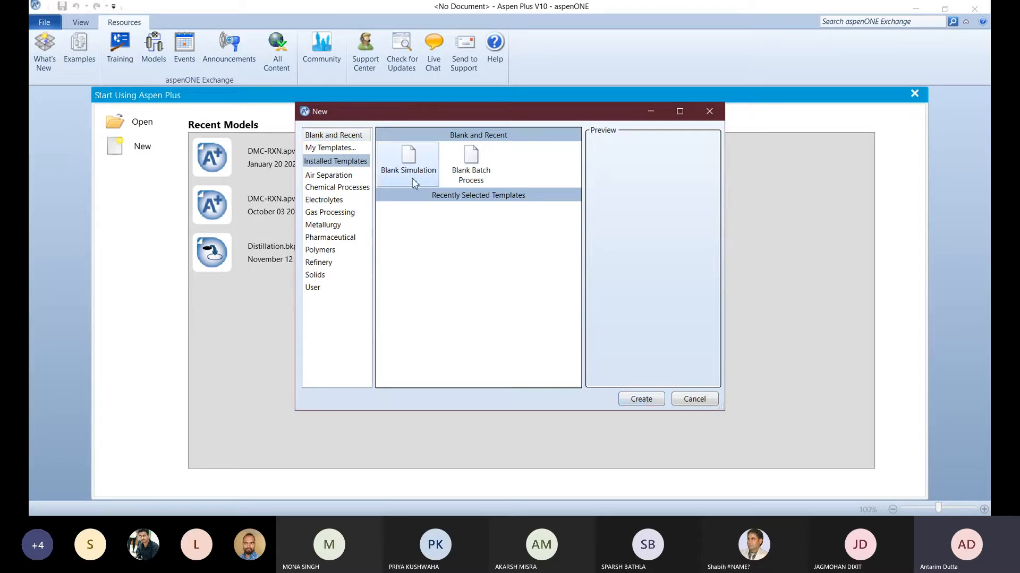
left_click(630, 402)
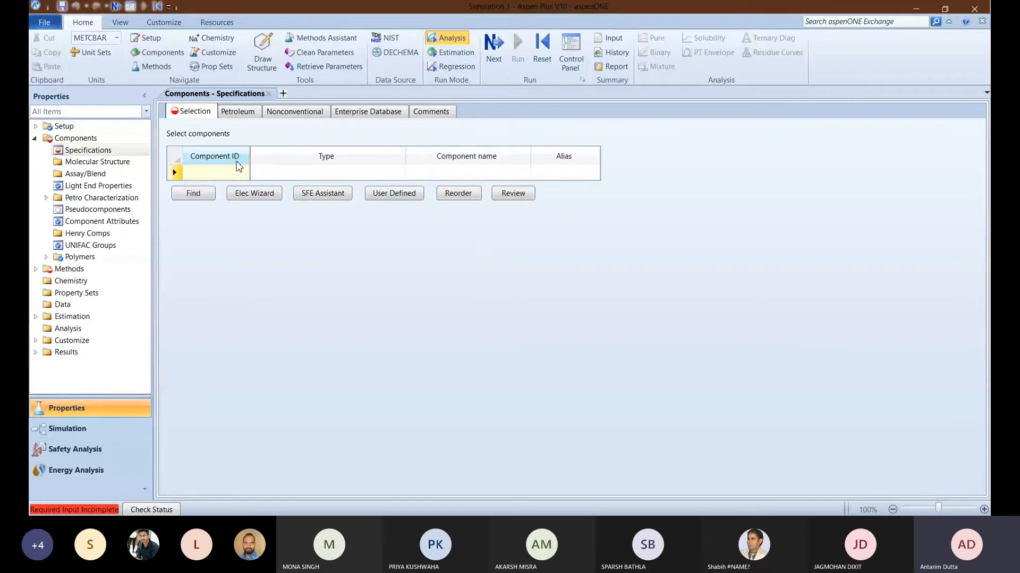
Add WATER as the first component in the component selection table.
left_click(212, 175)
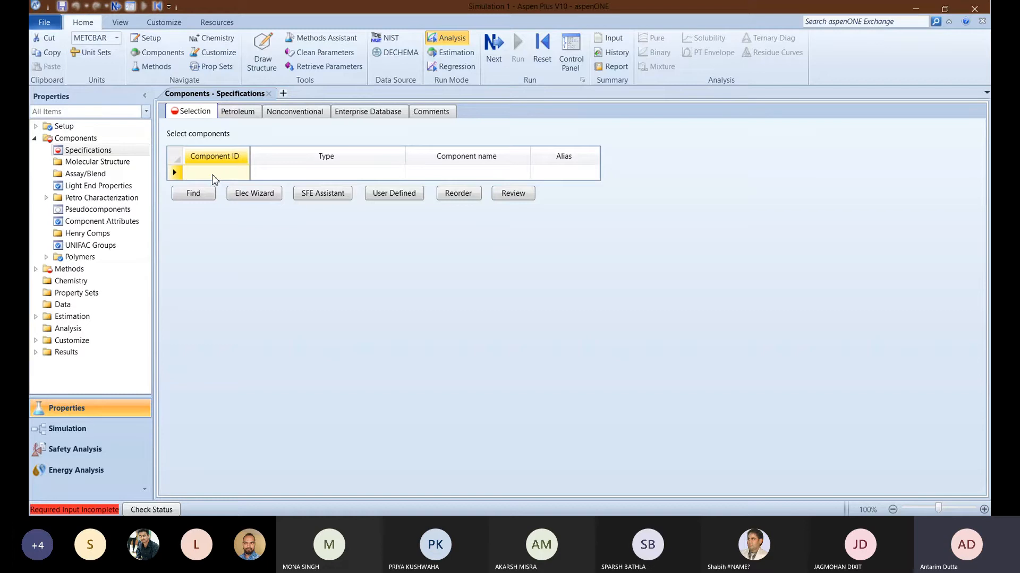
type("H20")
key("BackSpace")
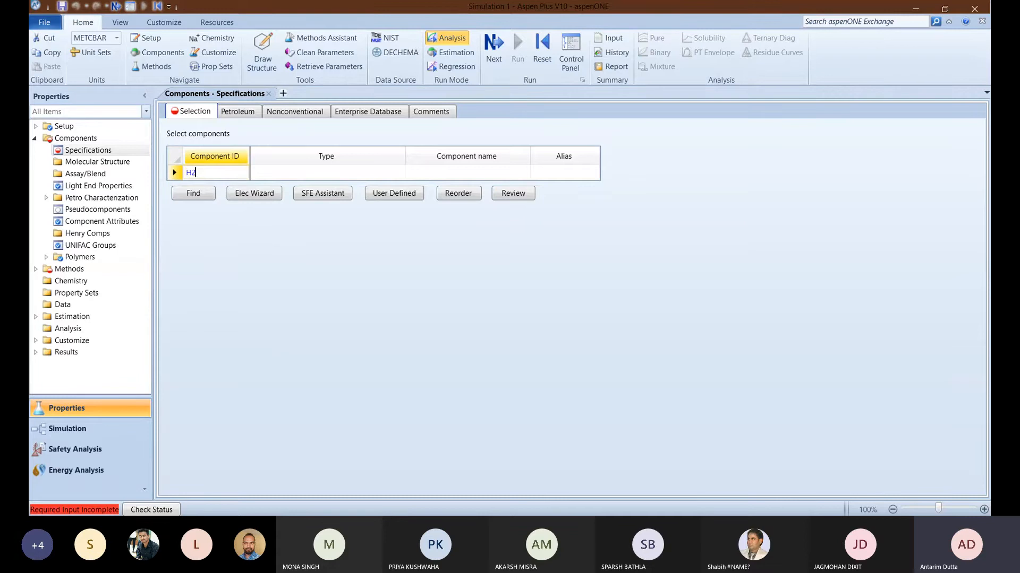
type("O")
key("BackSpace")
key("BackSpace")
key("BackSpace")
type("WATER")
key("Return")
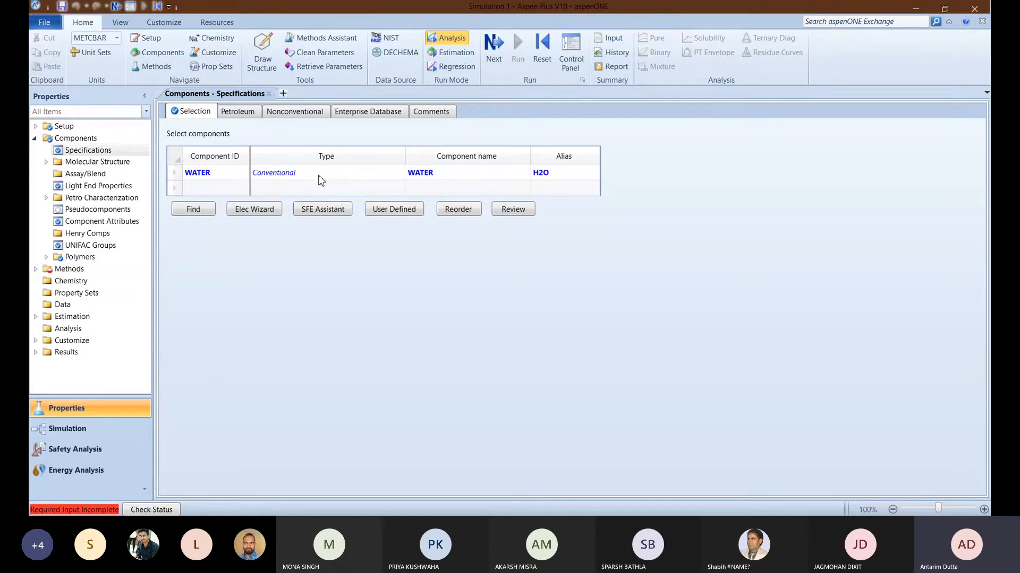
Add ETHANE as the second component in the component selection table.
left_click(213, 192)
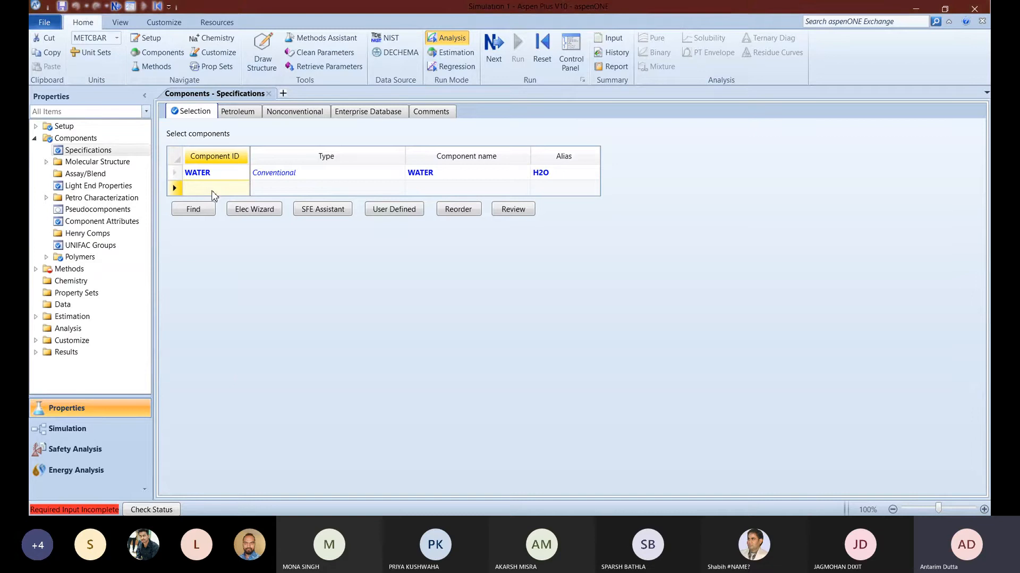
type("ETHANE")
key("Return")
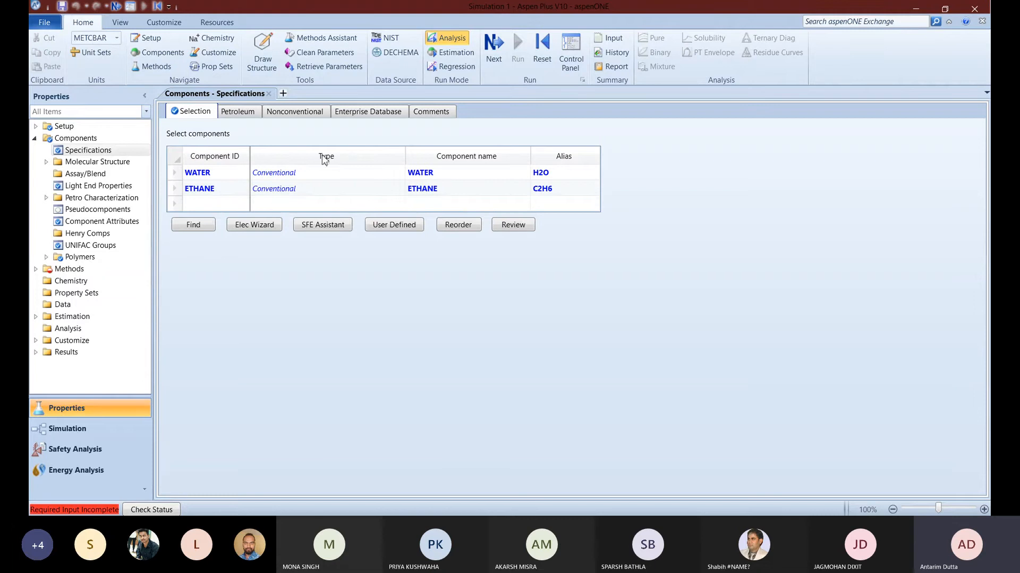
Search the databanks for the compound whose name equals acetone and add ACETONE to the component list without replacing WATER.
left_click(203, 230)
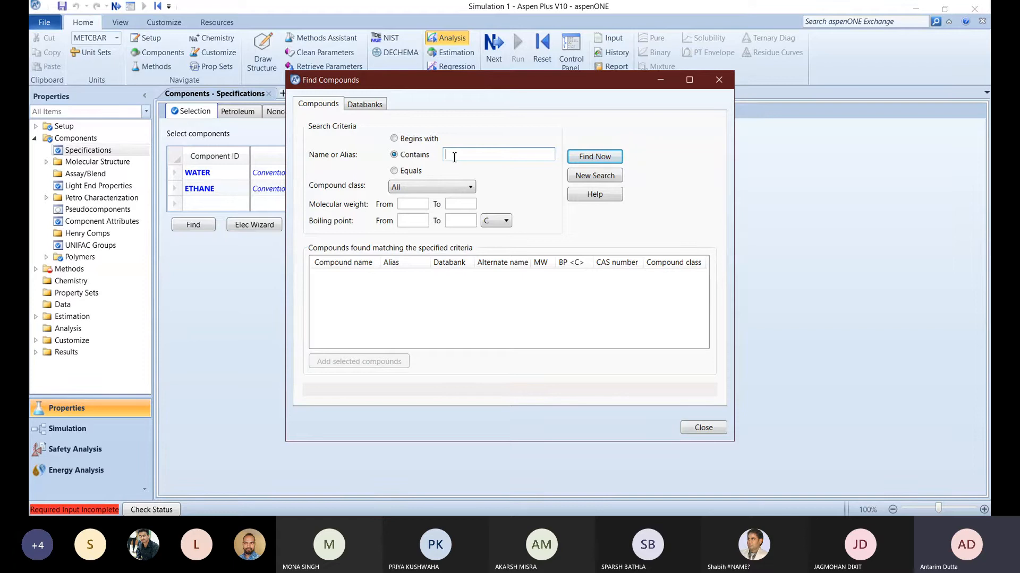
type("acetone")
left_click(578, 161)
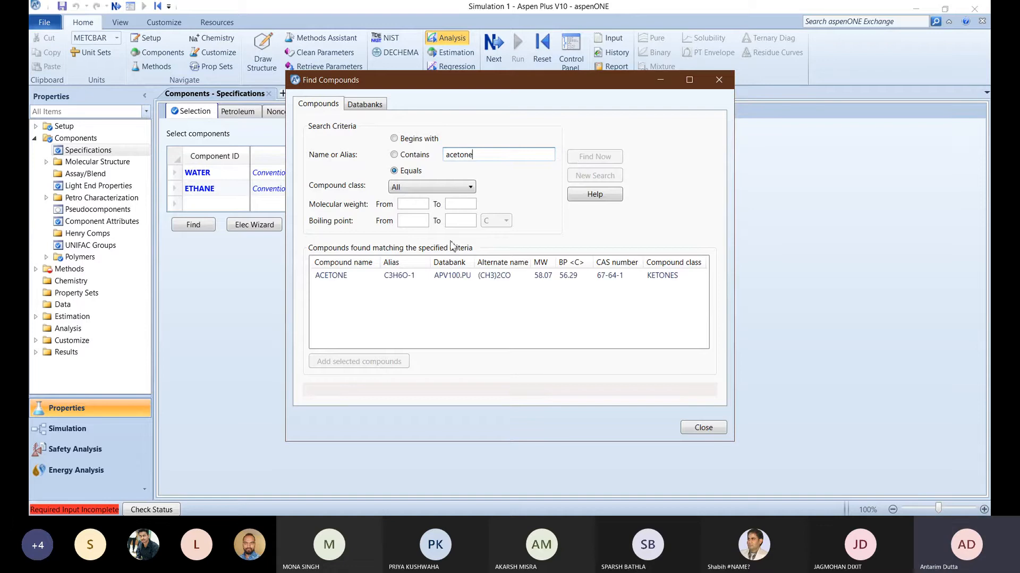
double_click(330, 276)
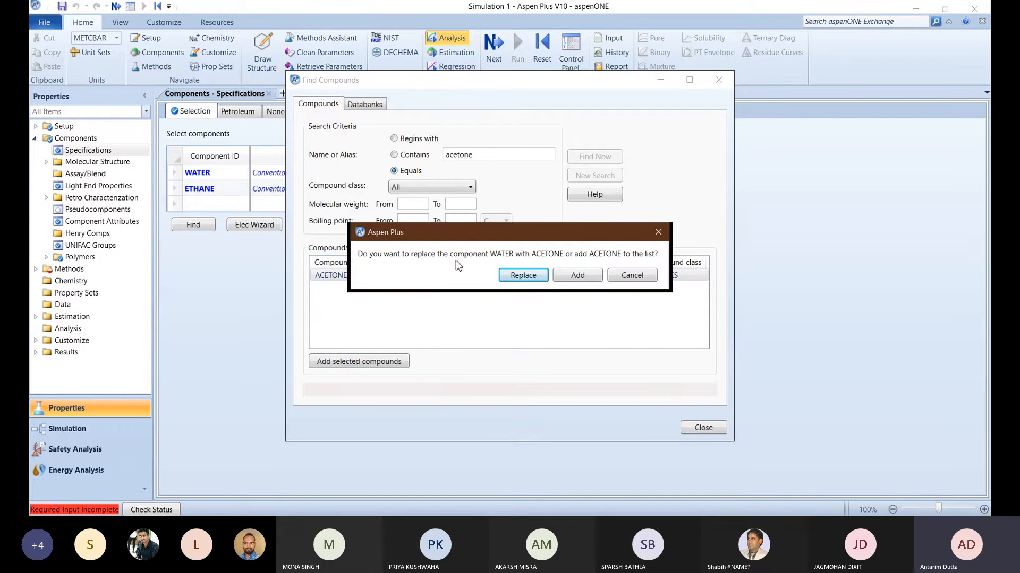
left_click(577, 275)
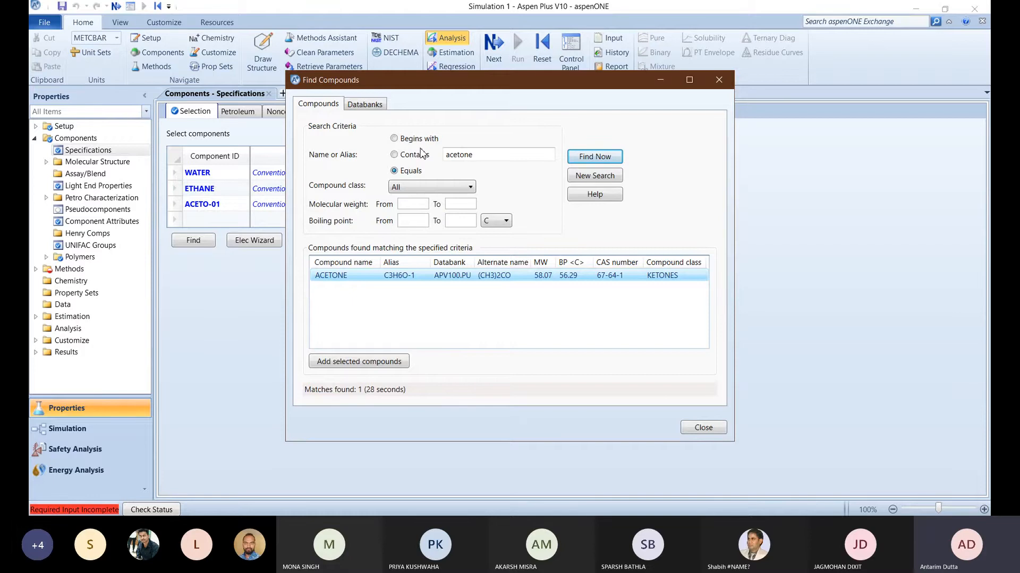
left_click(702, 428)
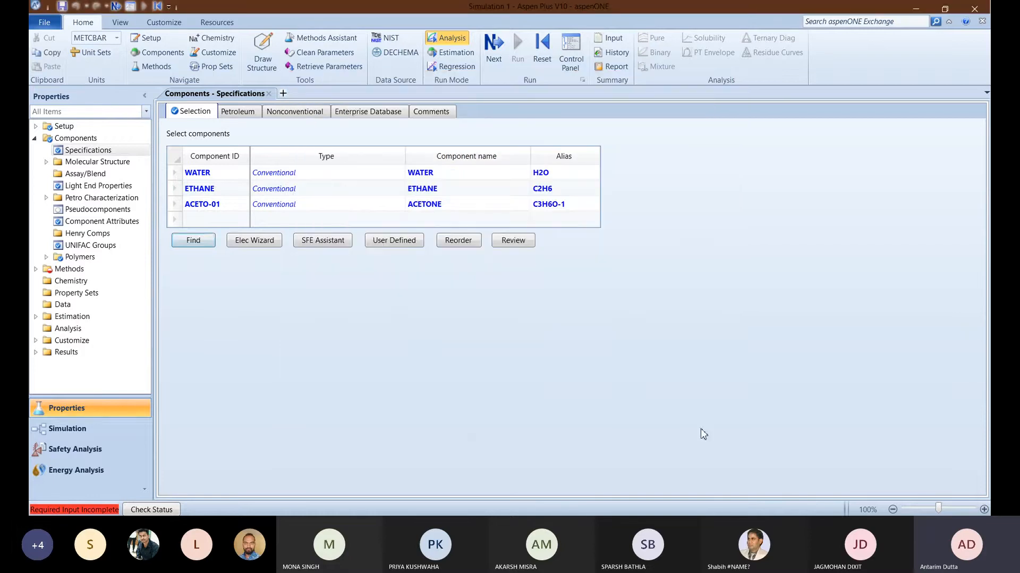
Enter PROPA as the component ID in the empty row below acetone.
left_click(209, 221)
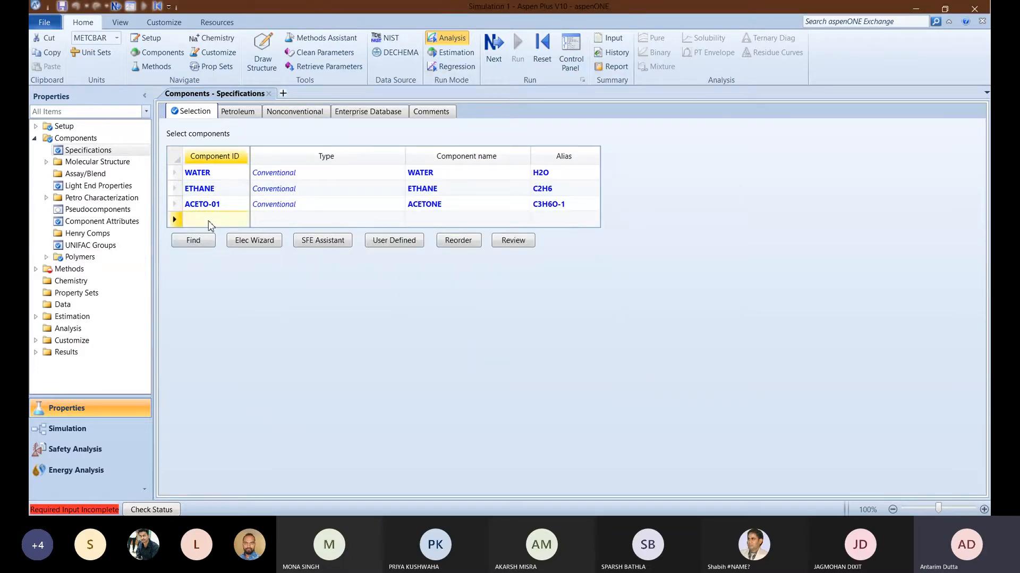
left_click(209, 221)
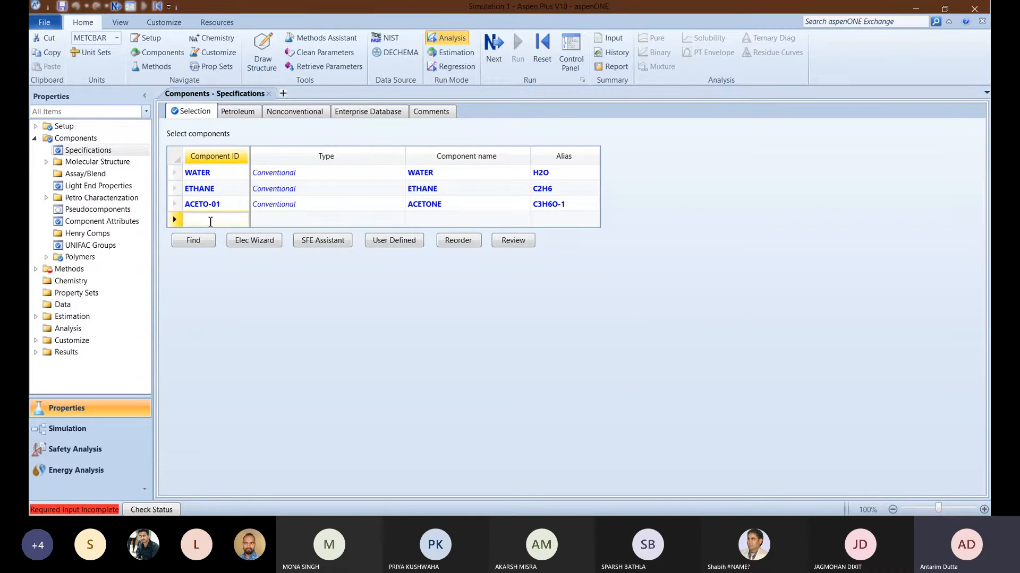
type("ETHAN")
key("BackSpace")
key("BackSpace")
key("BackSpace")
key("BackSpace")
key("BackSpace")
type("PROPAN")
key("BackSpace")
key("Return")
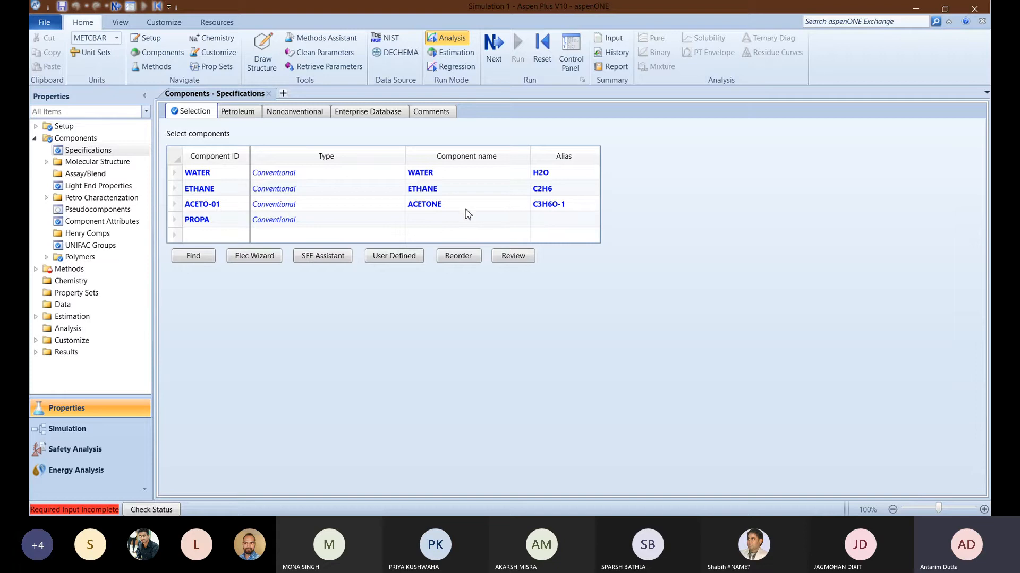
Delete the PROPA row from the component list.
left_click(175, 219)
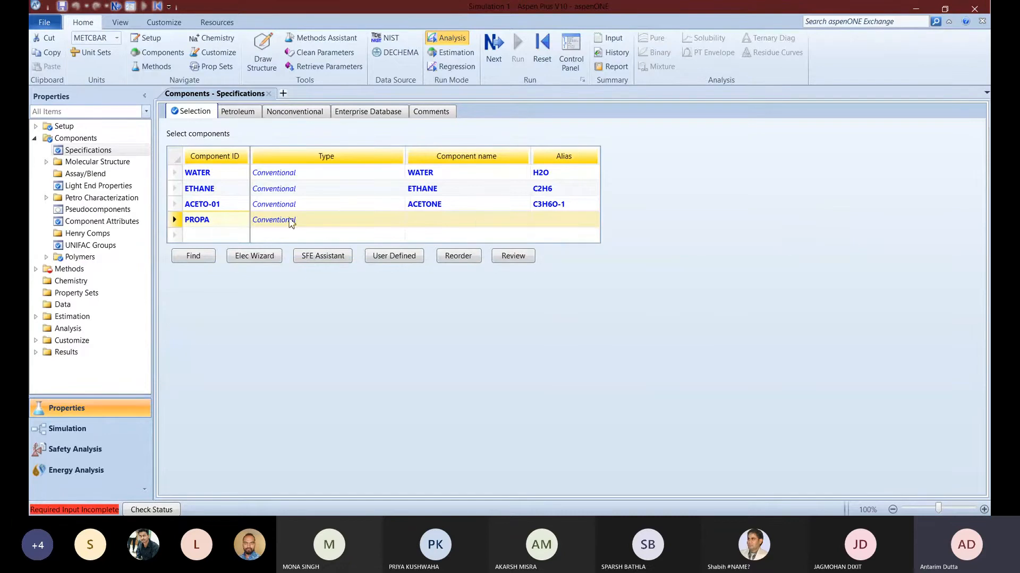
left_click(226, 225)
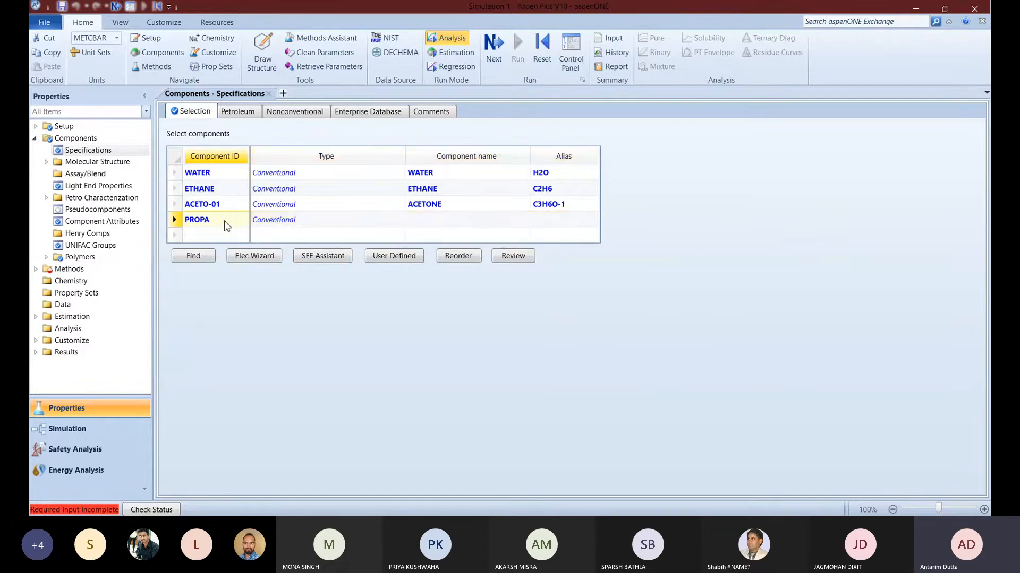
right_click(176, 218)
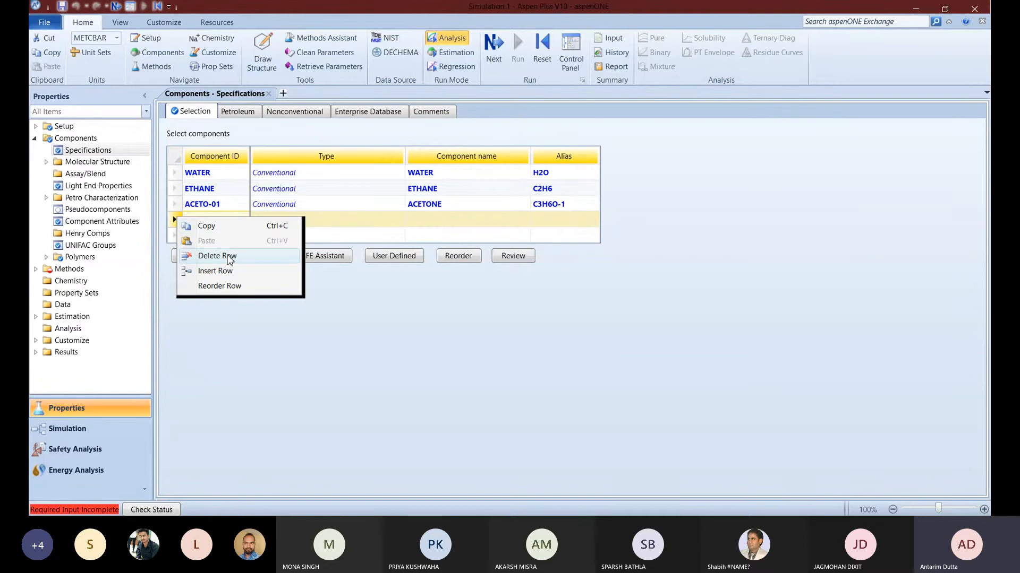
left_click(229, 256)
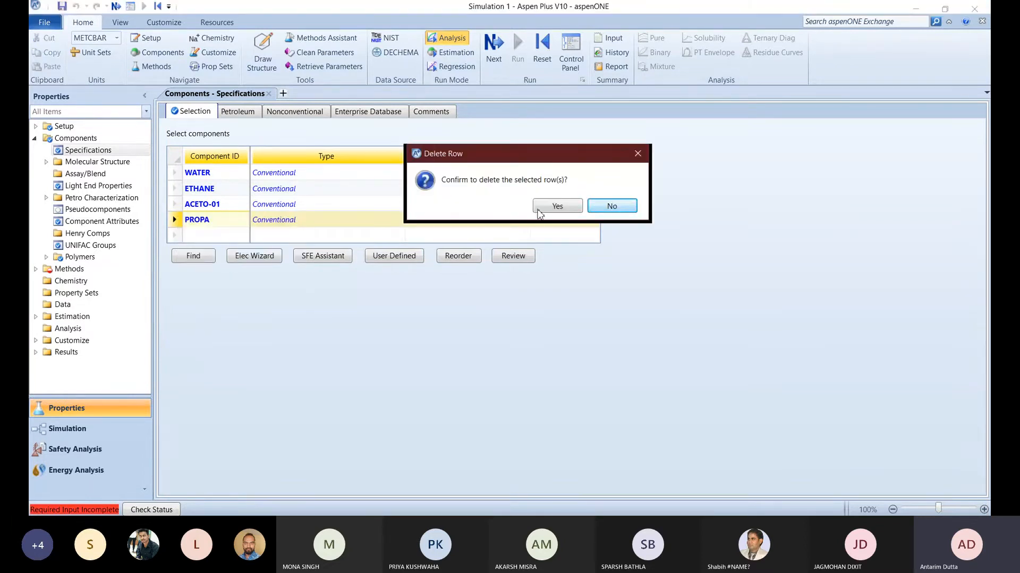
left_click(542, 212)
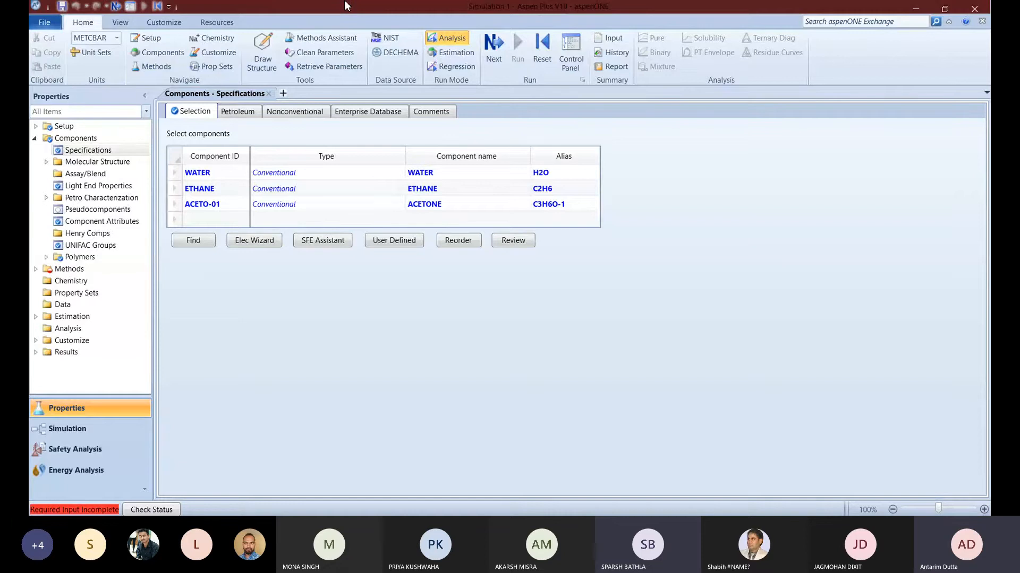
Search the compound databanks again for an exact match of acetone, examine the result's details and close the search.
left_click(423, 174)
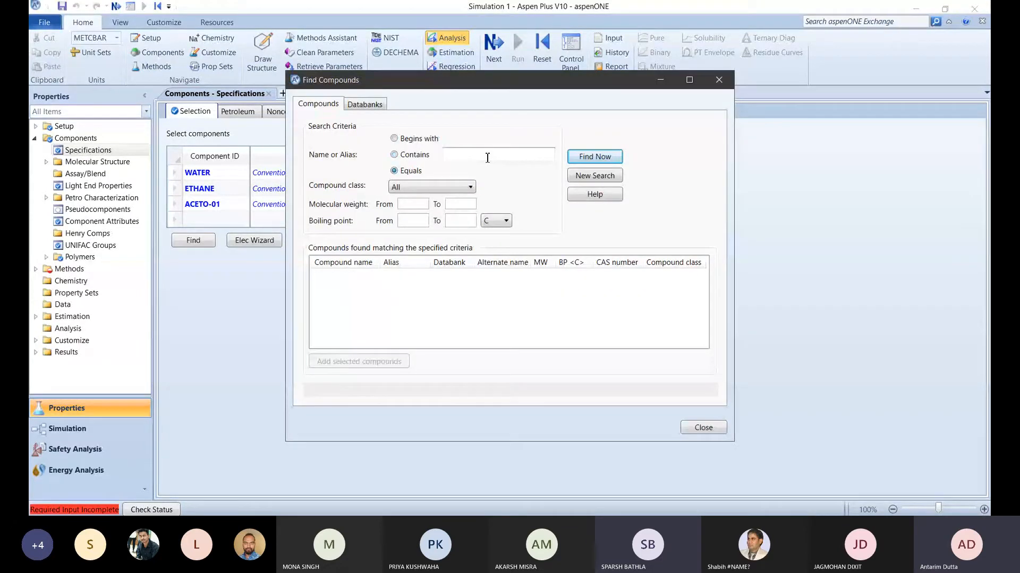
left_click(487, 157)
type("acetone")
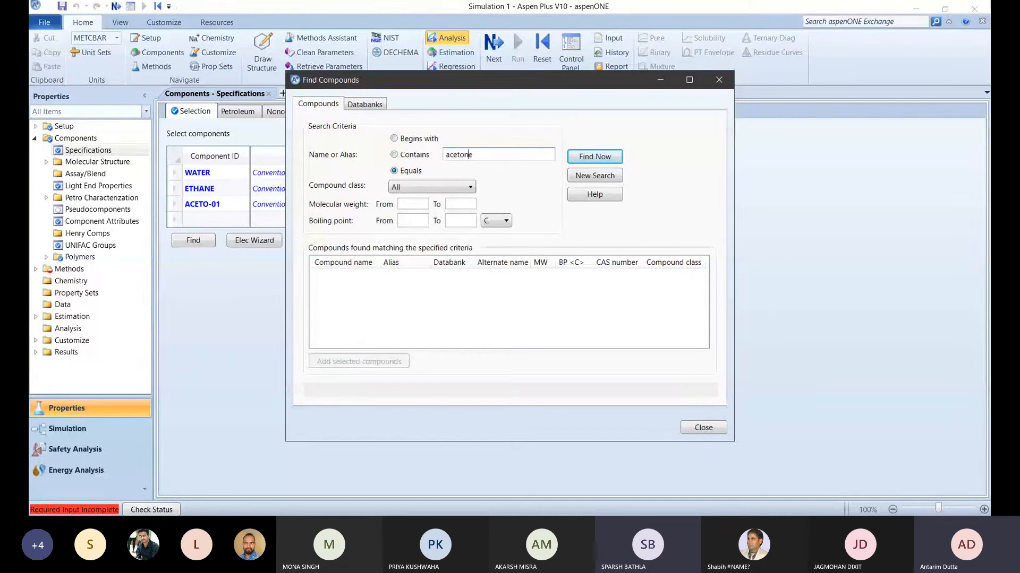
left_click(612, 158)
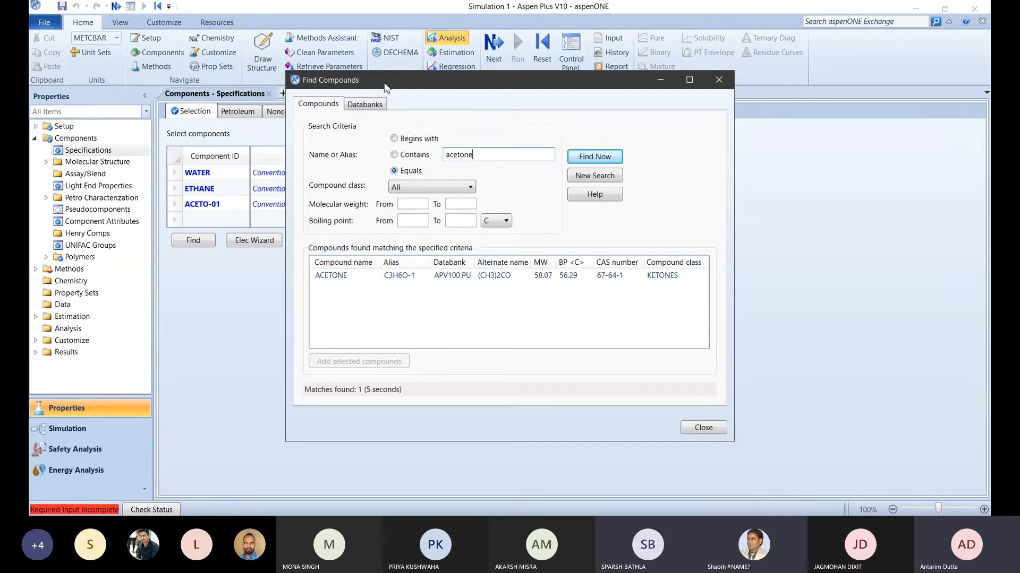
left_click_drag(386, 87, 426, 78)
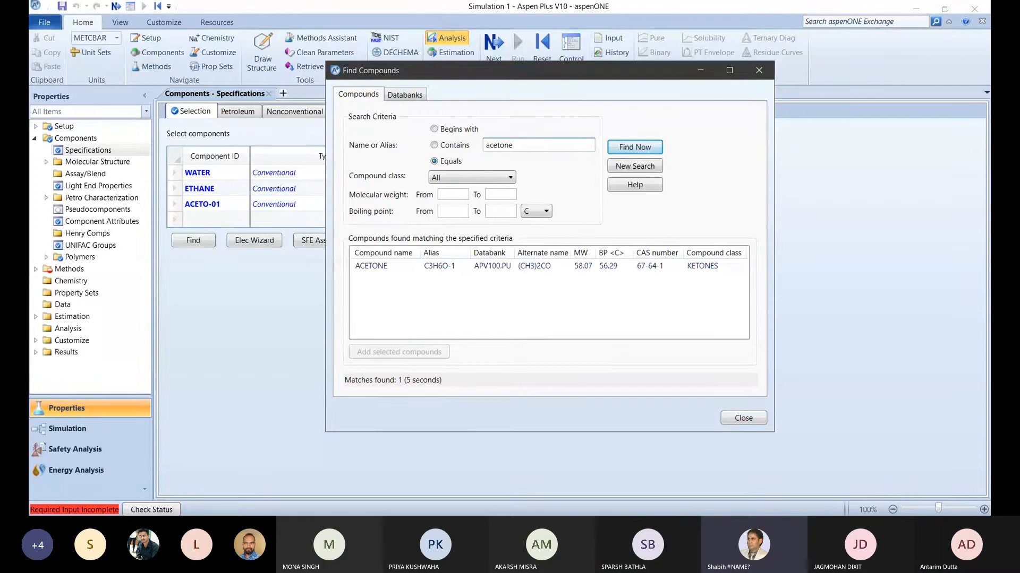
left_click(884, 466)
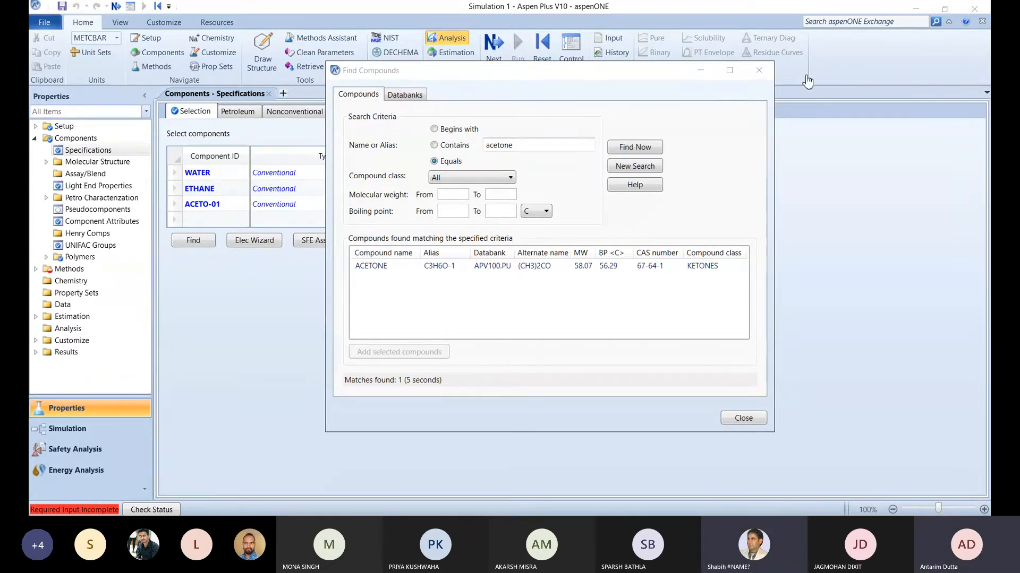
left_click(717, 179)
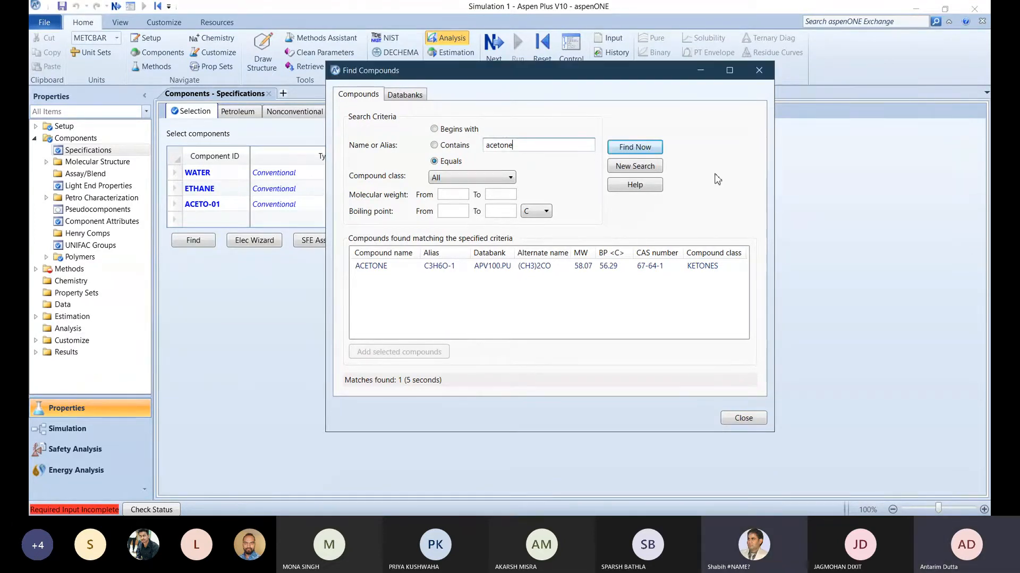
left_click(767, 80)
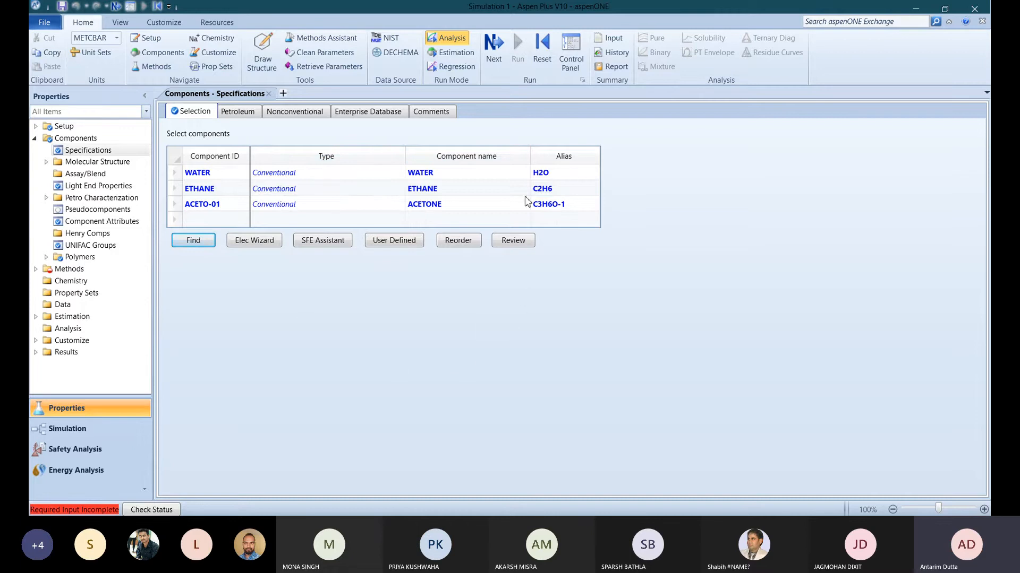
Proceed from the component list to the global property method specifications.
left_click(489, 47)
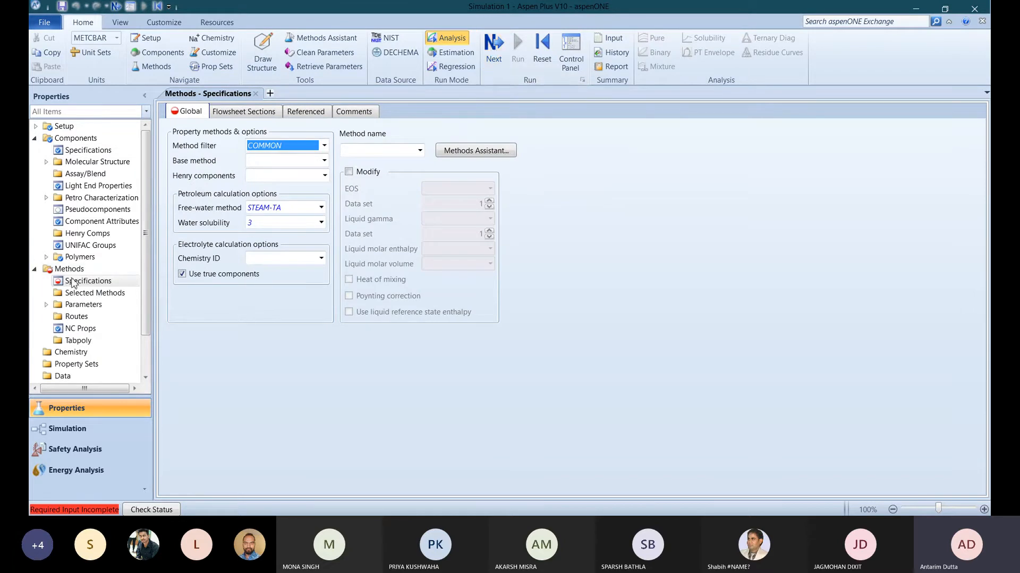
left_click(261, 359)
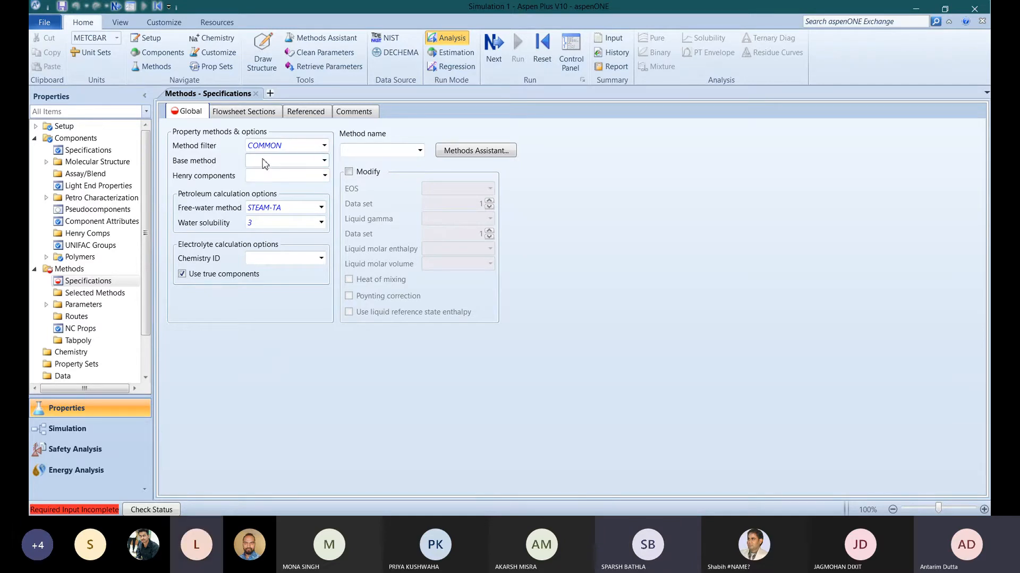
left_click(889, 459)
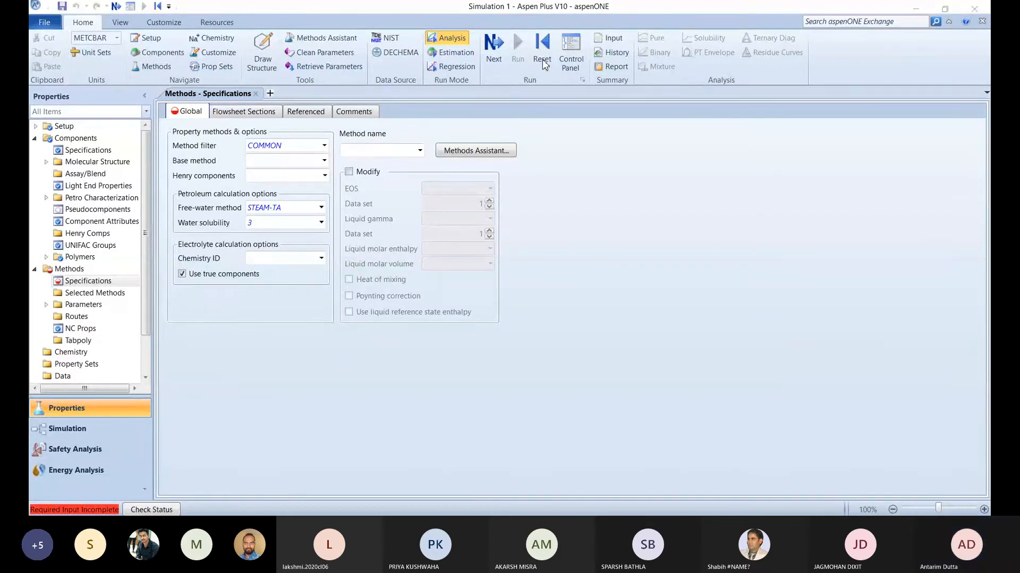
left_click(836, 5)
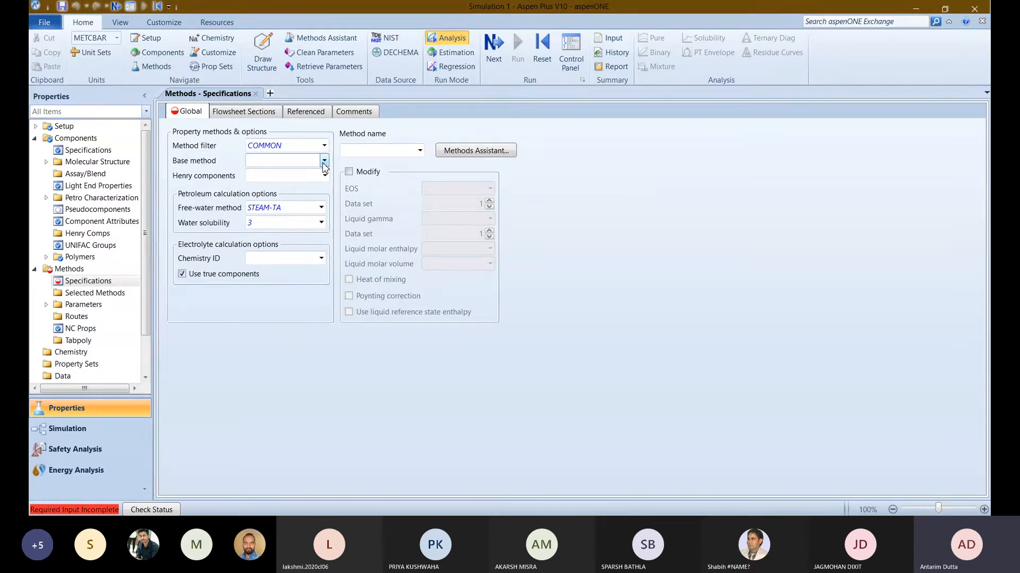
Look through the available base methods and set the base method to WILSON.
left_click(323, 163)
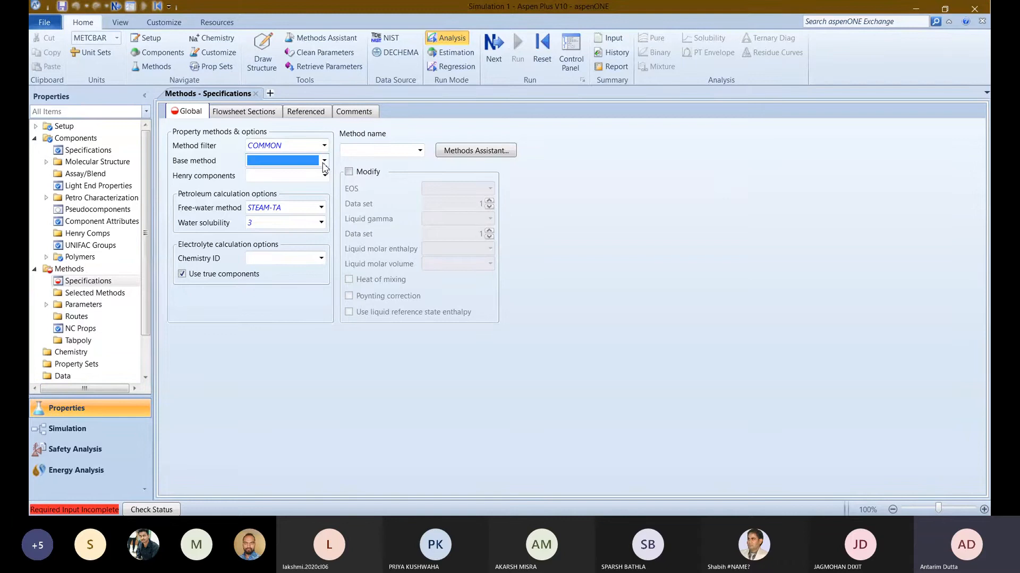
left_click(323, 161)
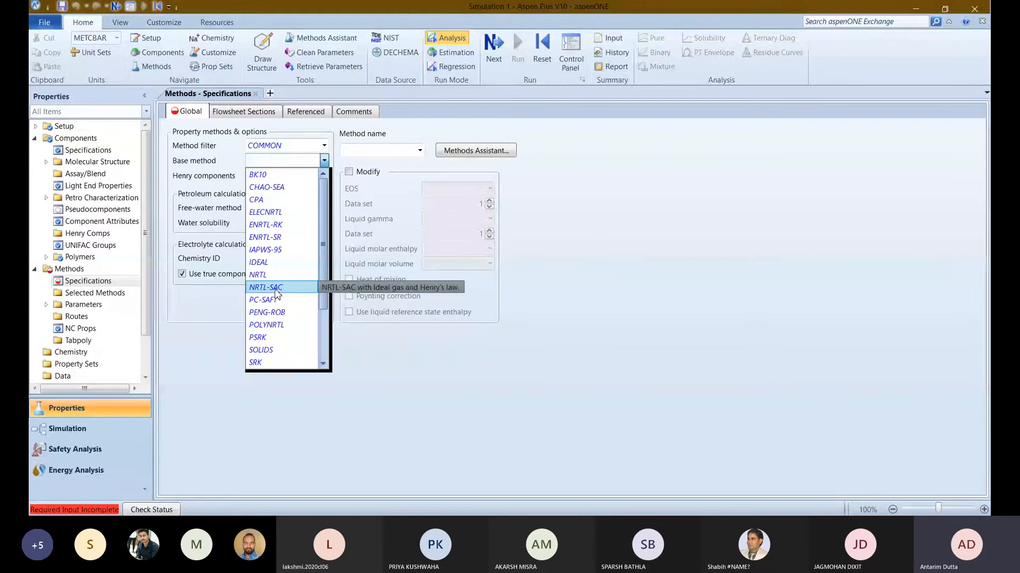
scroll(277, 293, "down", 2)
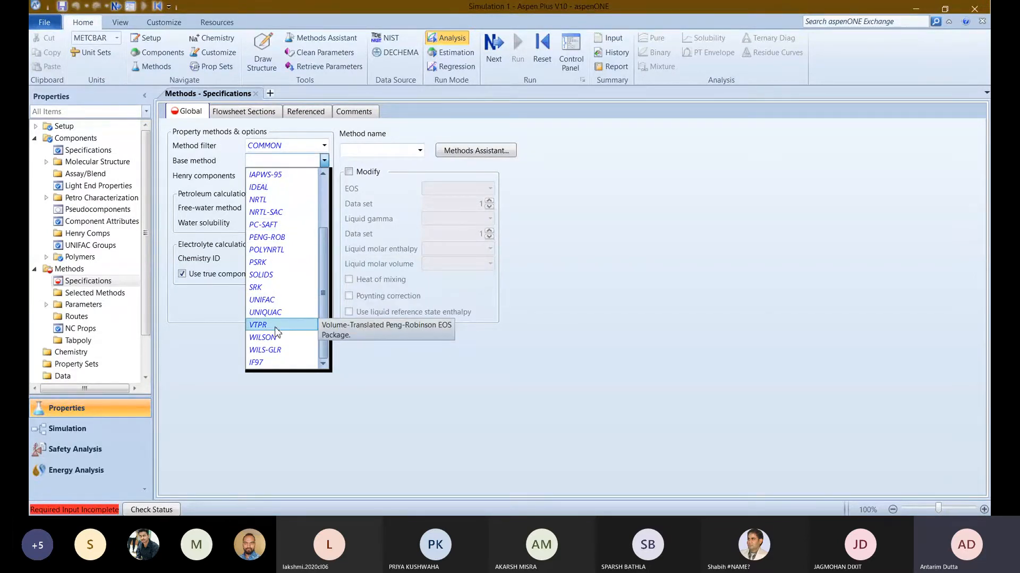
scroll(278, 331, "up", 2)
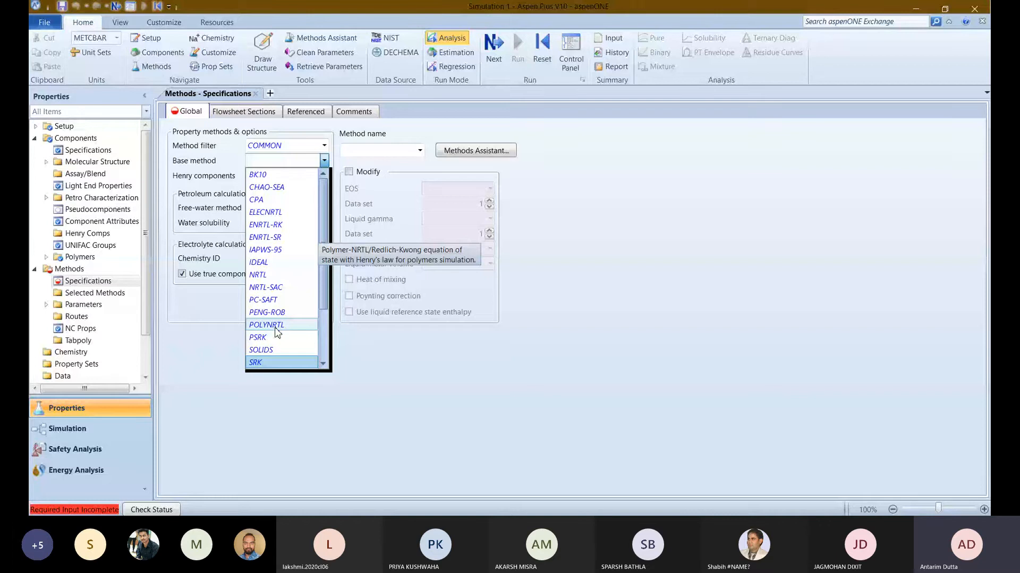
scroll(274, 313, "down", 2)
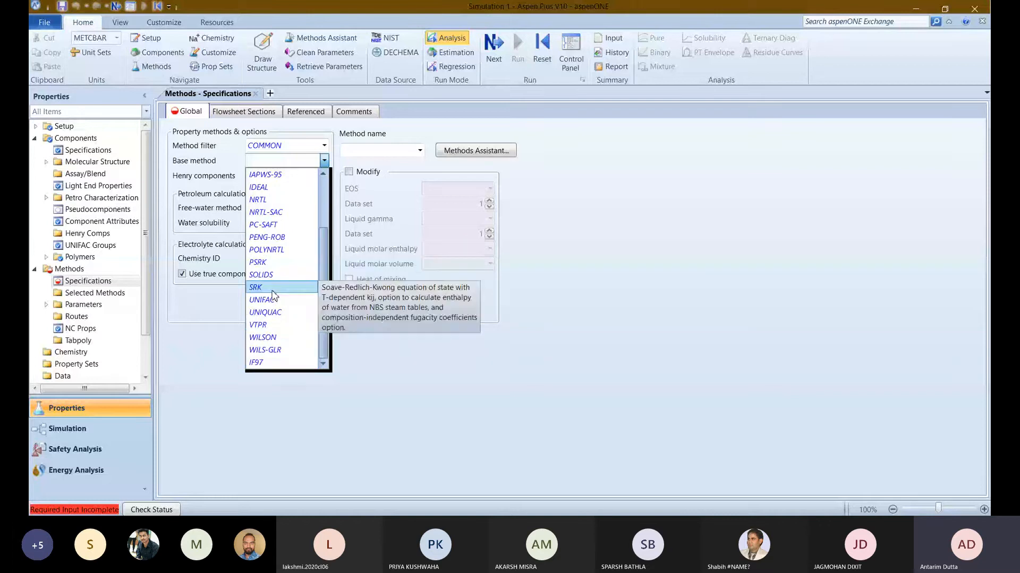
left_click(276, 337)
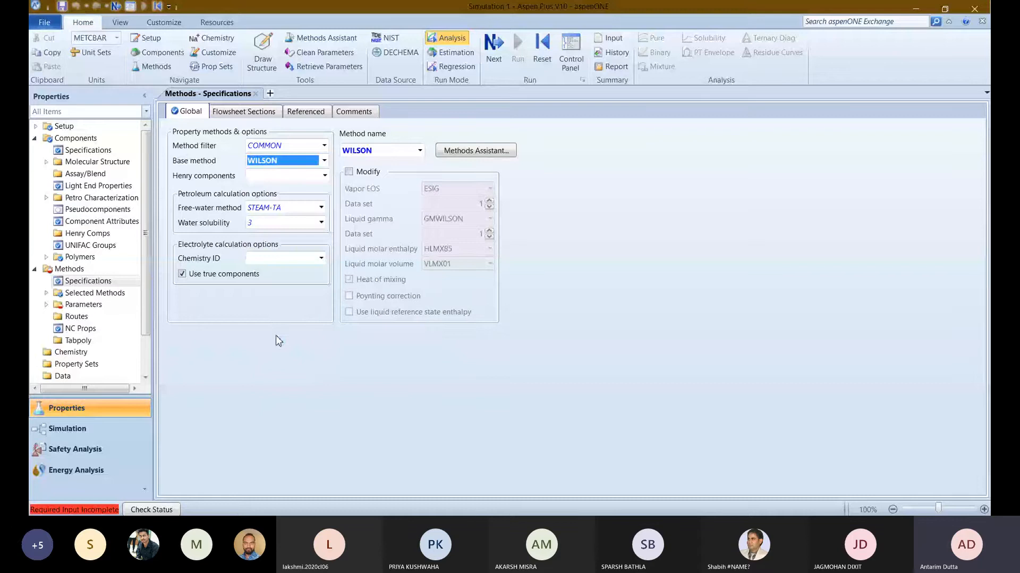
Proceed to the WILSON binary interaction parameters and dismiss the choice of next step without running the property analysis.
left_click(494, 55)
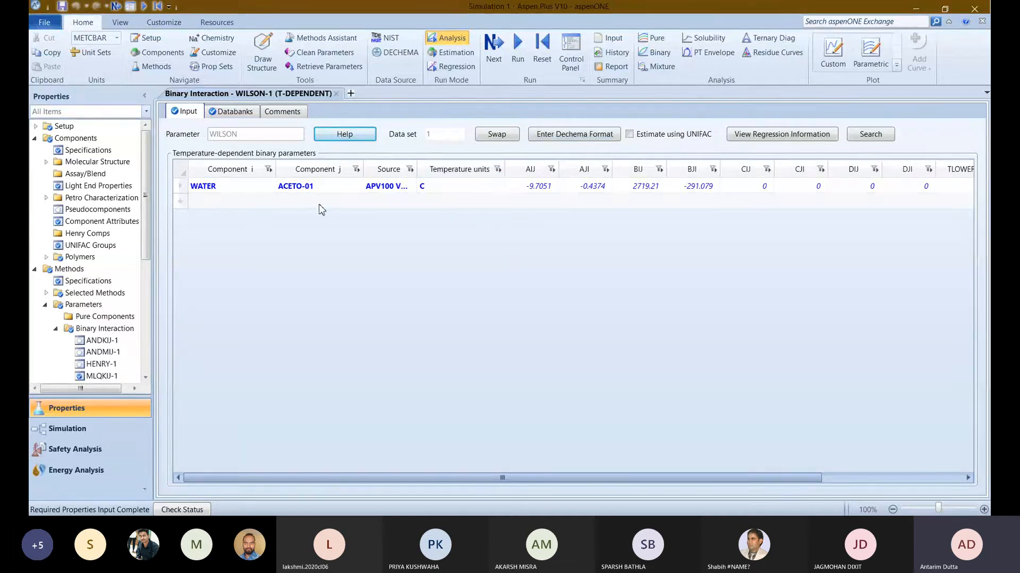
left_click(493, 50)
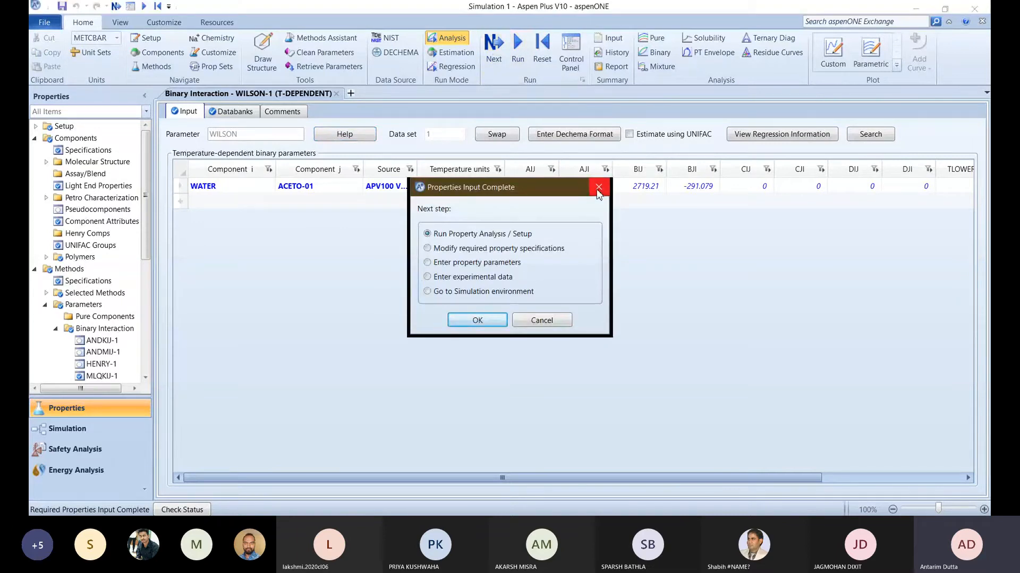
left_click(598, 188)
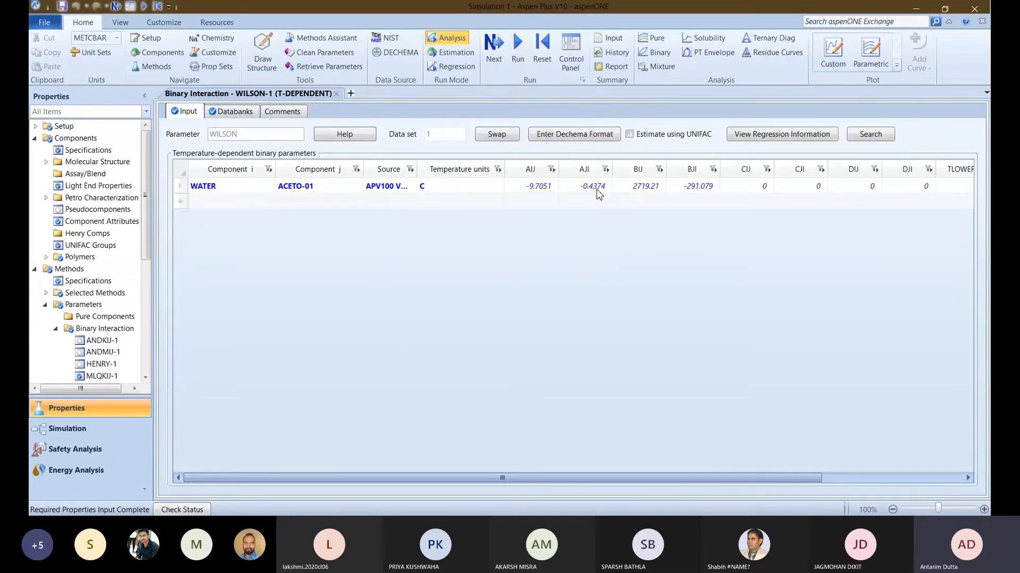
Switch to the PowerPoint lecture and display the Fundamental Practice Problems slide.
left_click(454, 39)
left_click(904, 495)
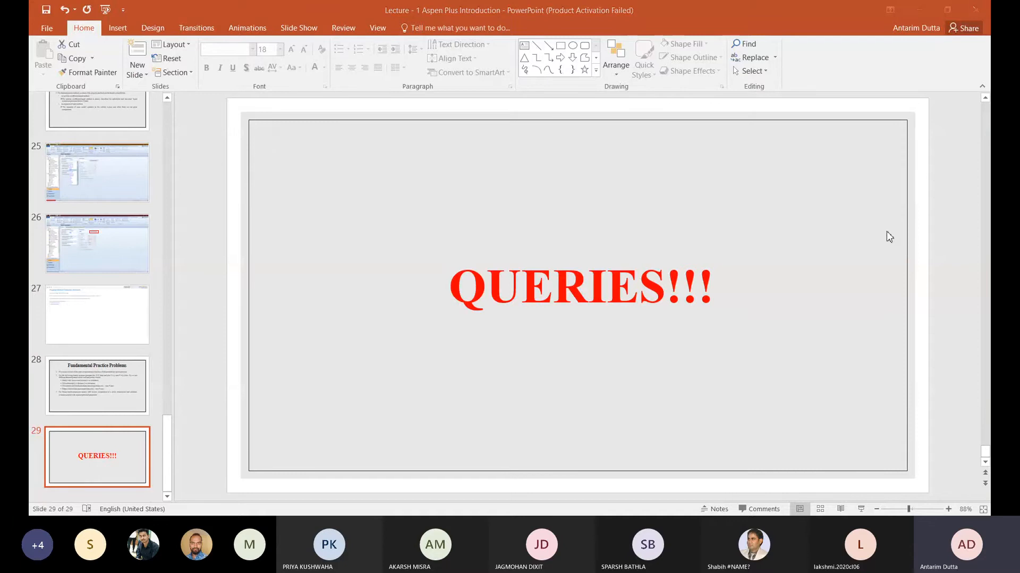
left_click(92, 377)
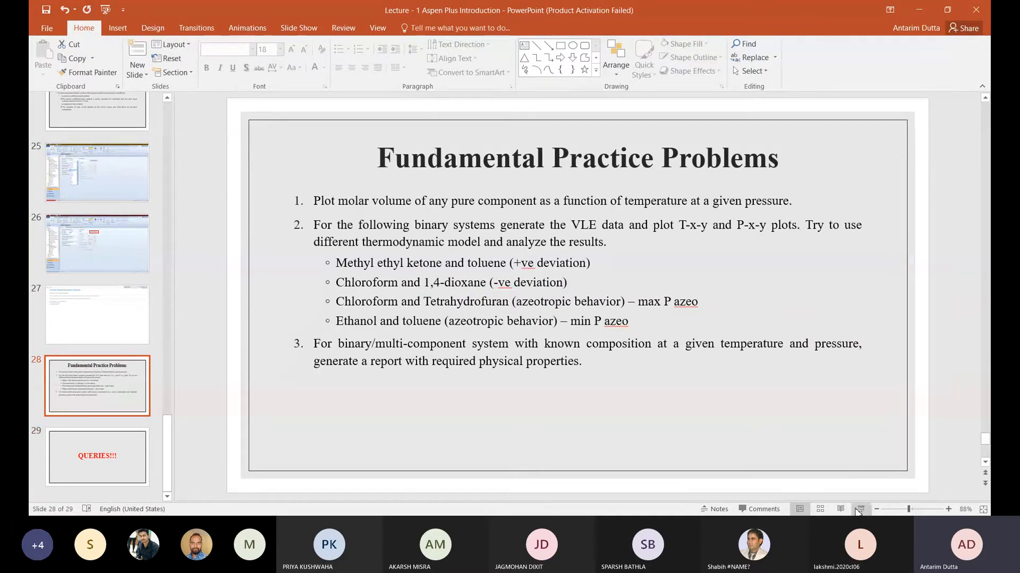
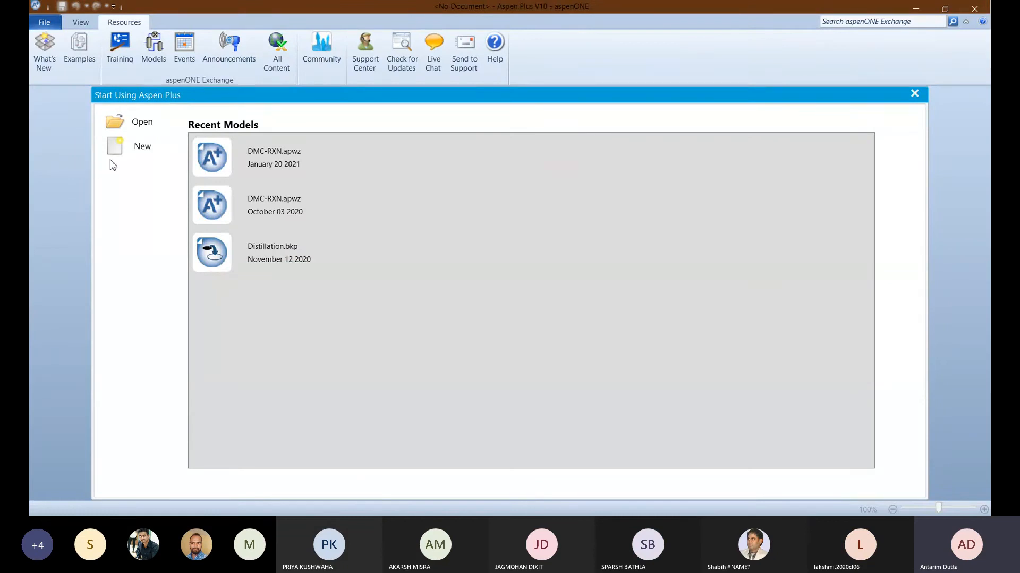
Create a new blank simulation in Aspen Plus, retrying the connection to the simulation engine.
left_click(145, 151)
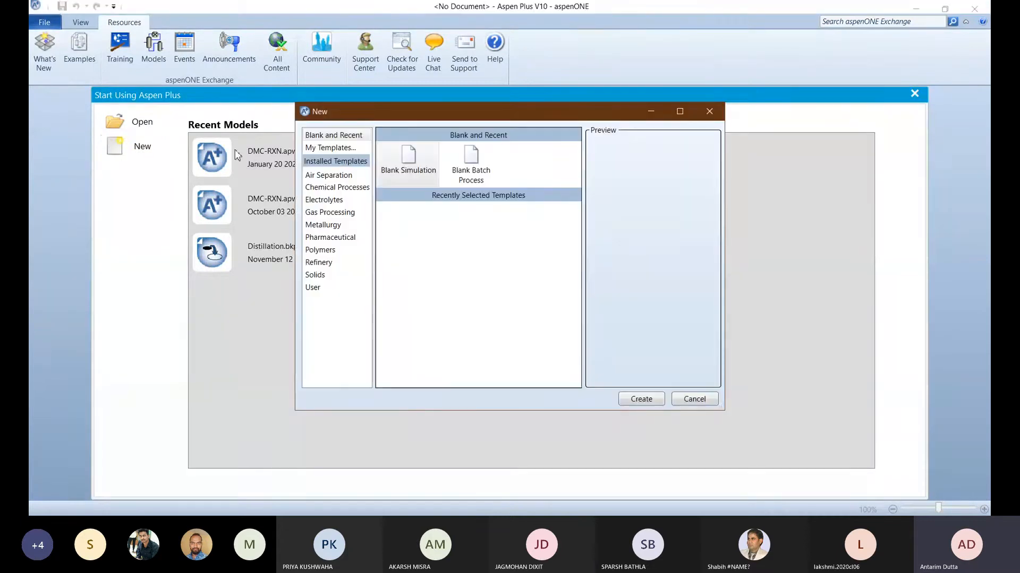
left_click(402, 168)
left_click(642, 399)
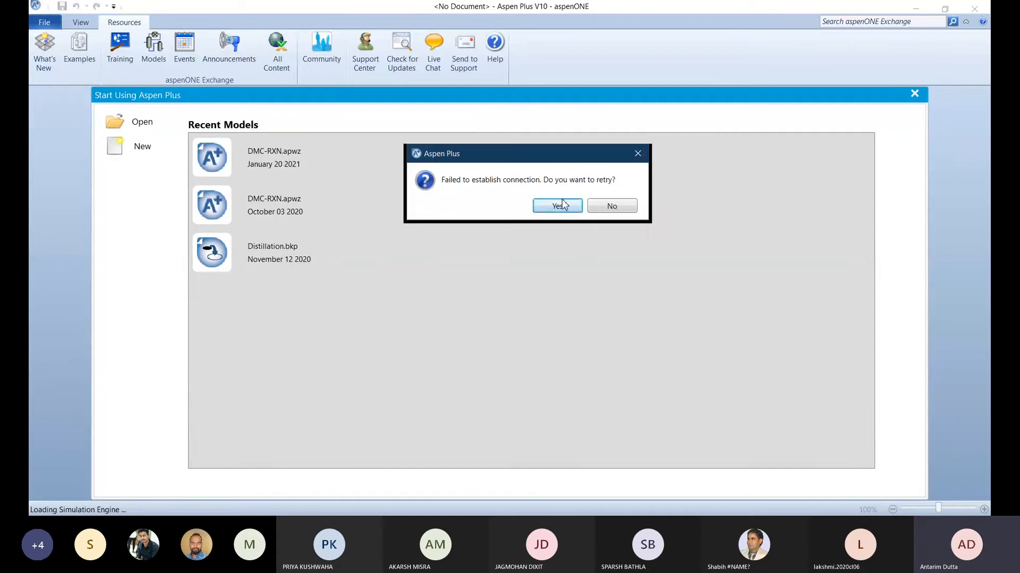
left_click(557, 206)
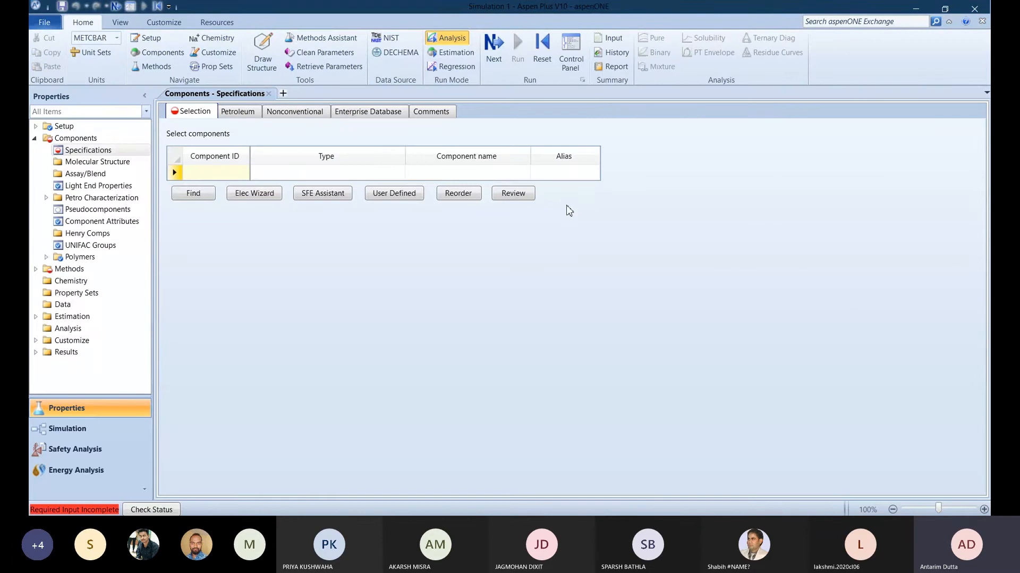
Add BENZENE as the first component and proceed to the property method specifications.
left_click(223, 177)
type("BENZENE")
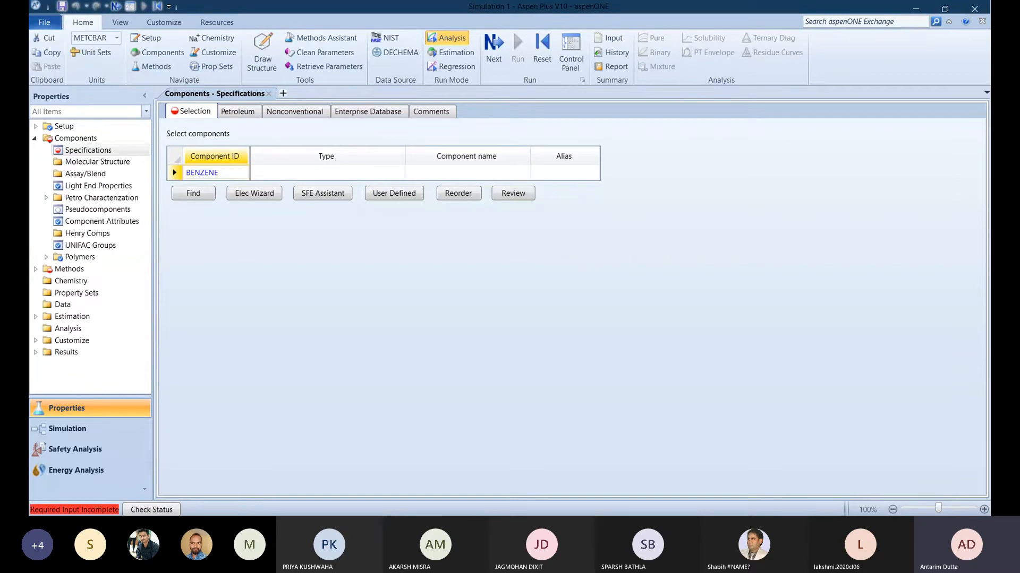
key("Return")
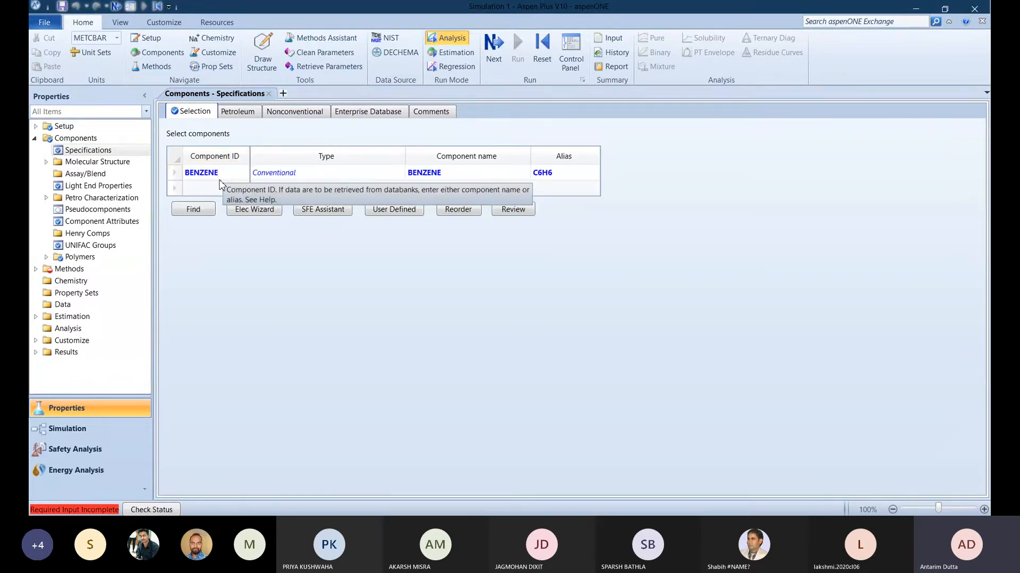
left_click(498, 43)
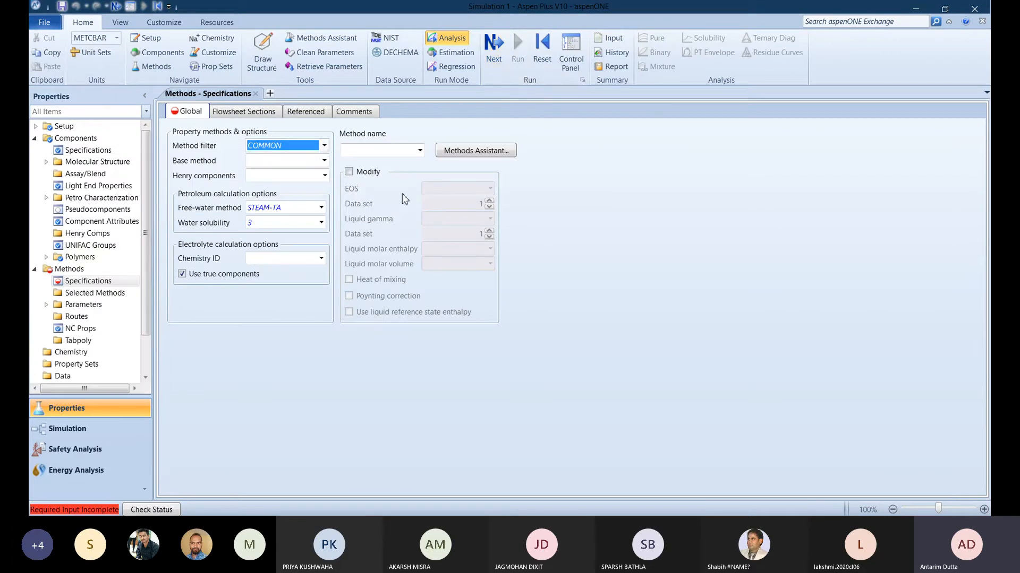
left_click(312, 161)
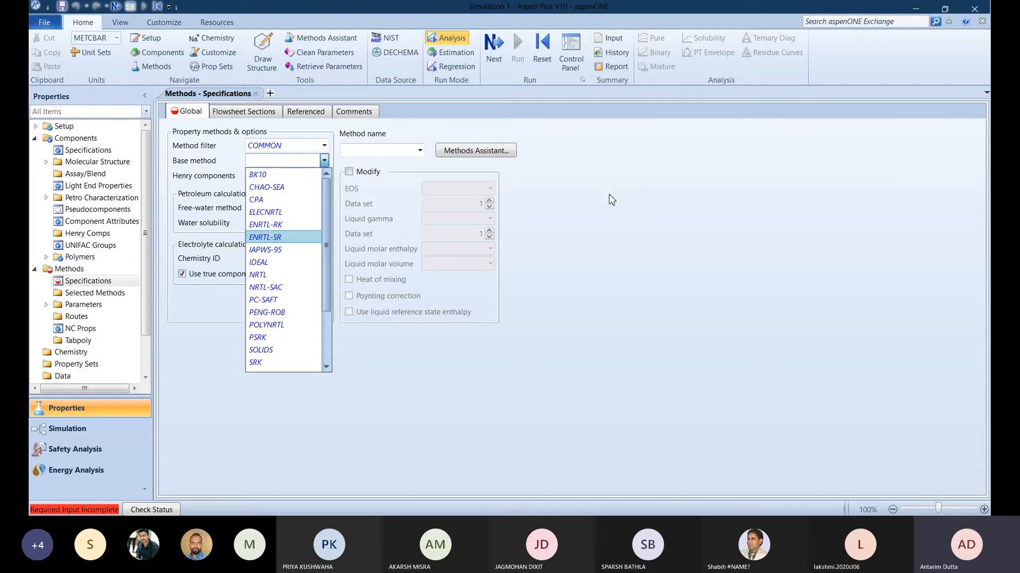
left_click(674, 197)
left_click(476, 151)
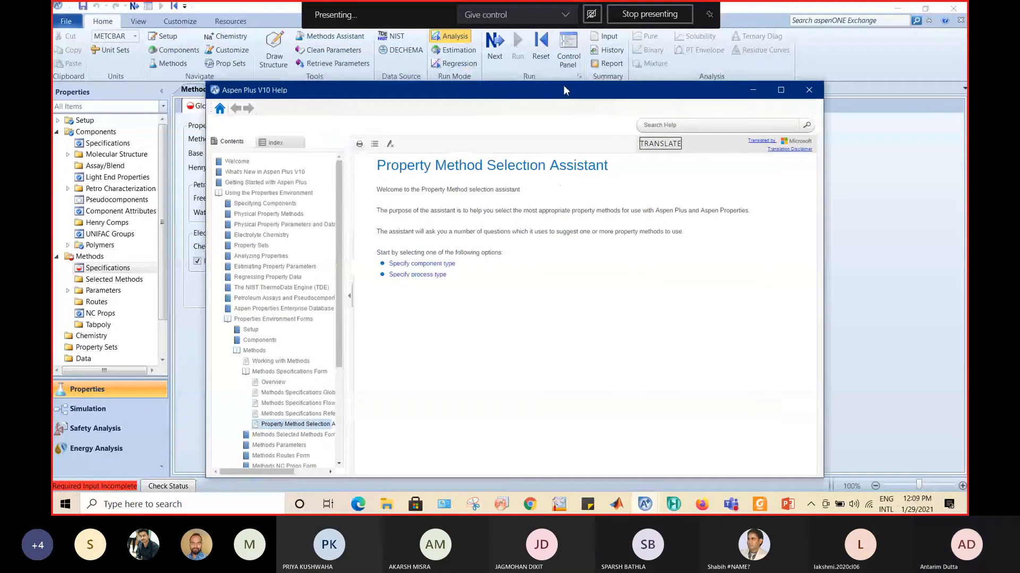
left_click_drag(722, 94, 712, 79)
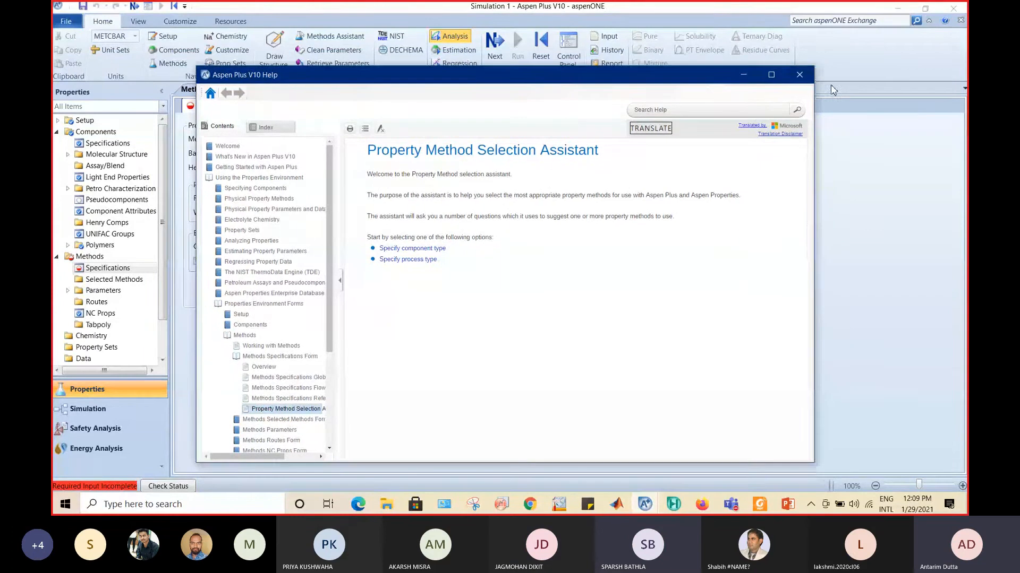
left_click(799, 75)
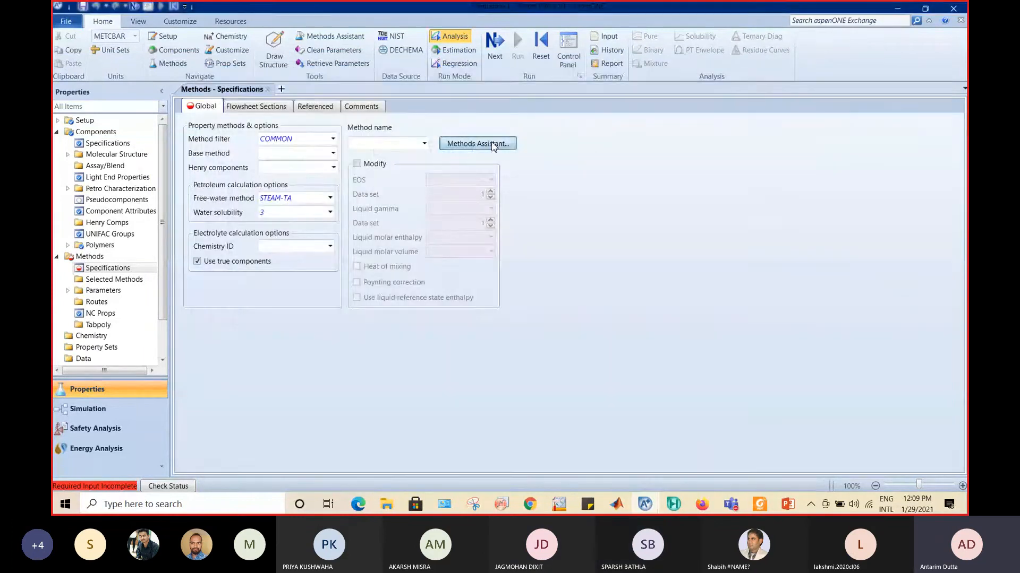
Consult the Methods Assistant by component type for a hydrocarbon system without petroleum assays or pseudocomponents, then close the help.
left_click(499, 144)
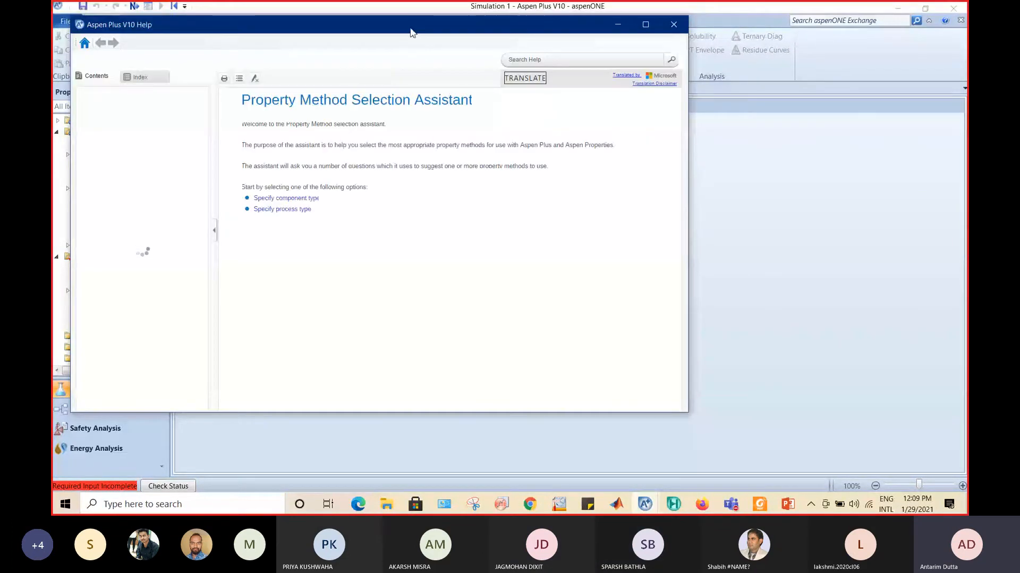
left_click_drag(409, 30, 537, 72)
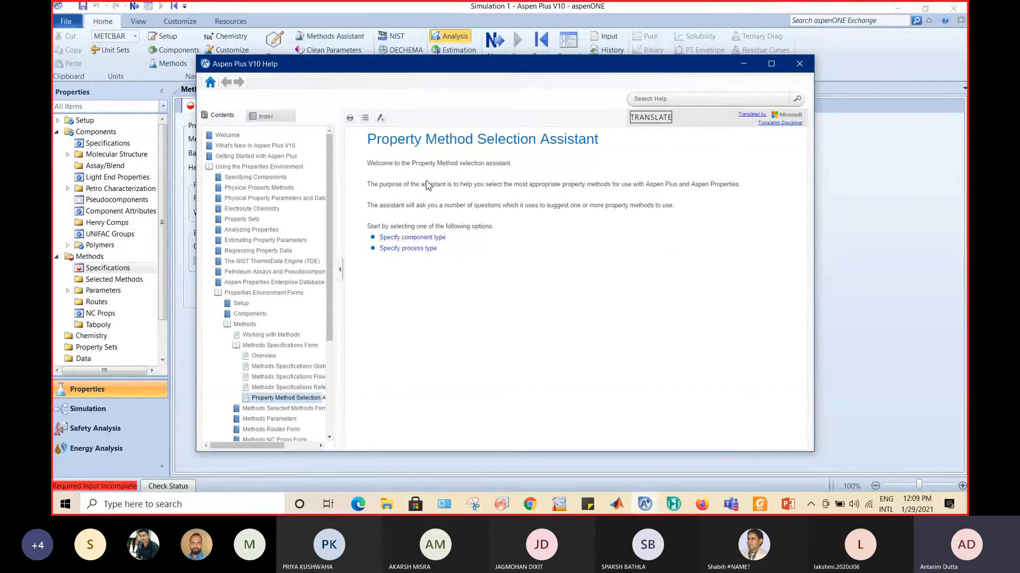
left_click(403, 240)
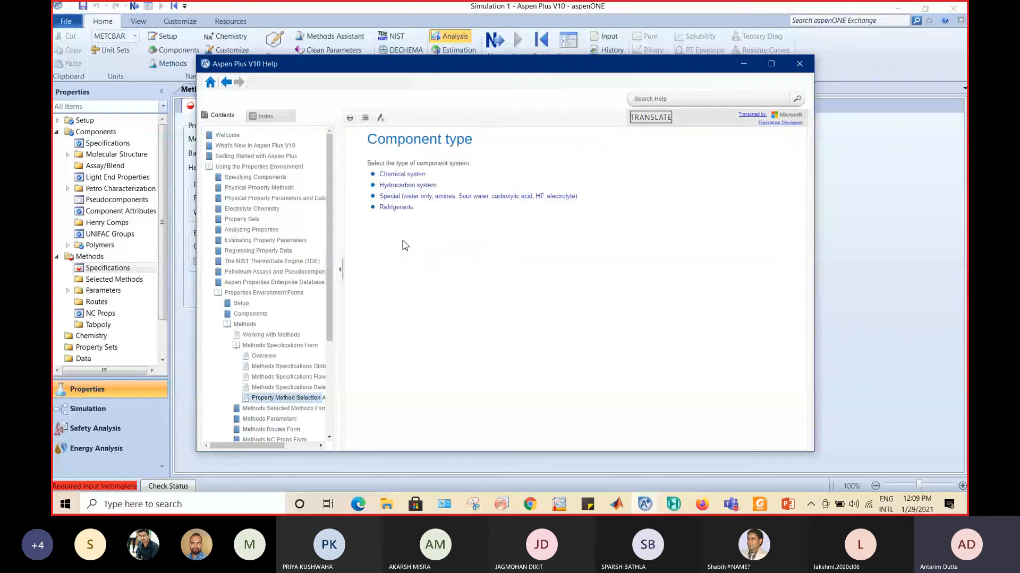
left_click(424, 187)
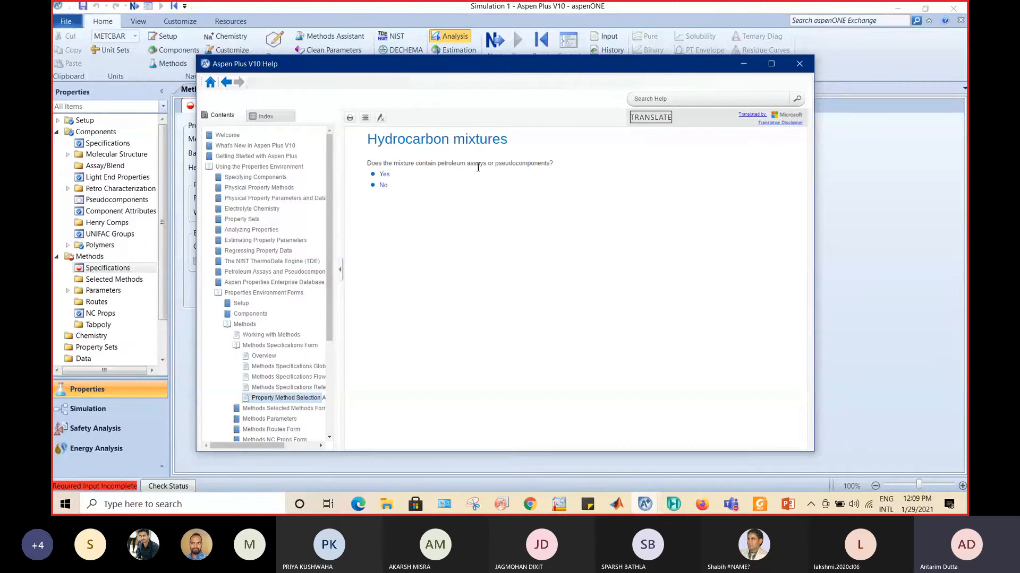
left_click(382, 185)
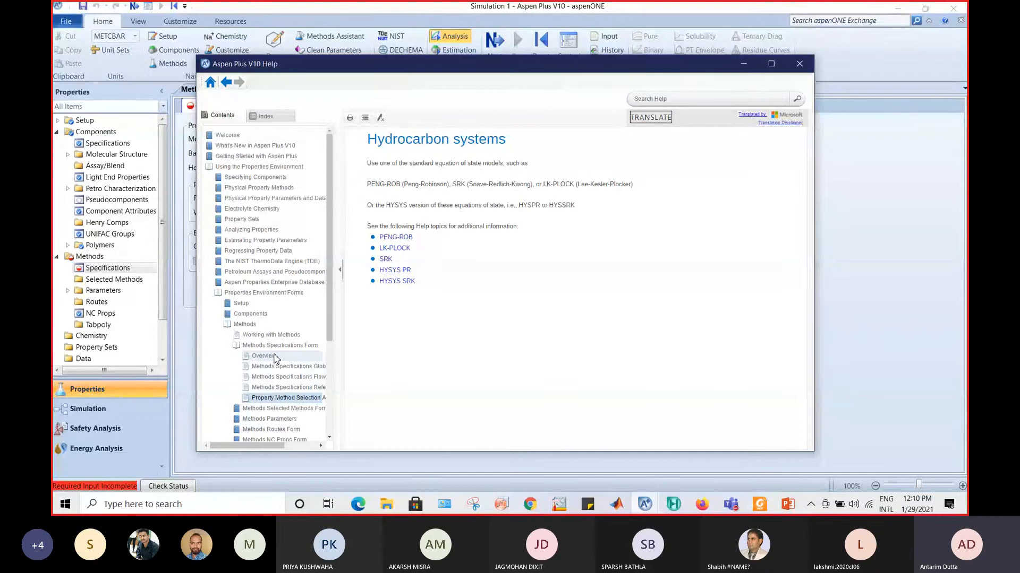
left_click(257, 346)
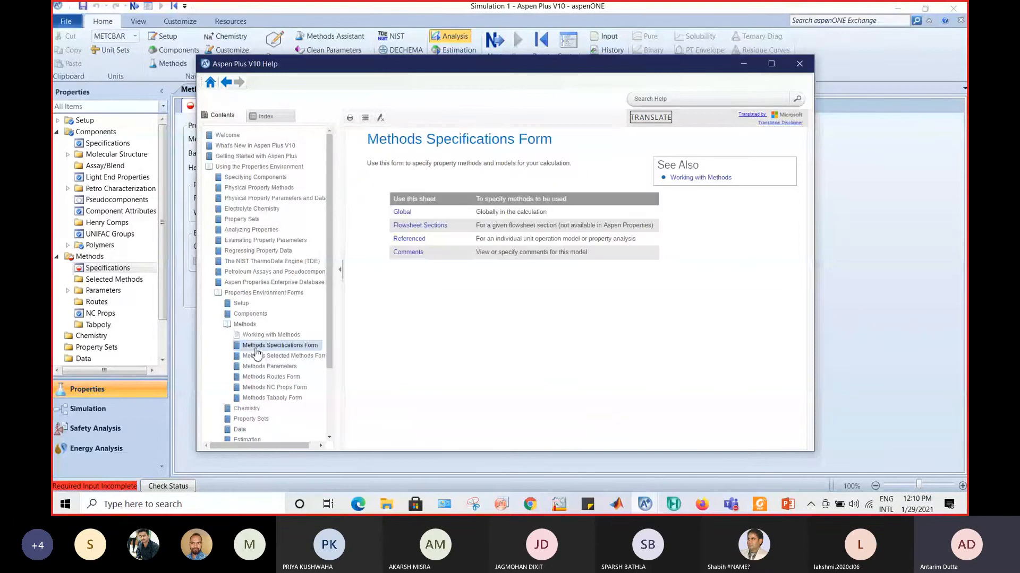
left_click(793, 67)
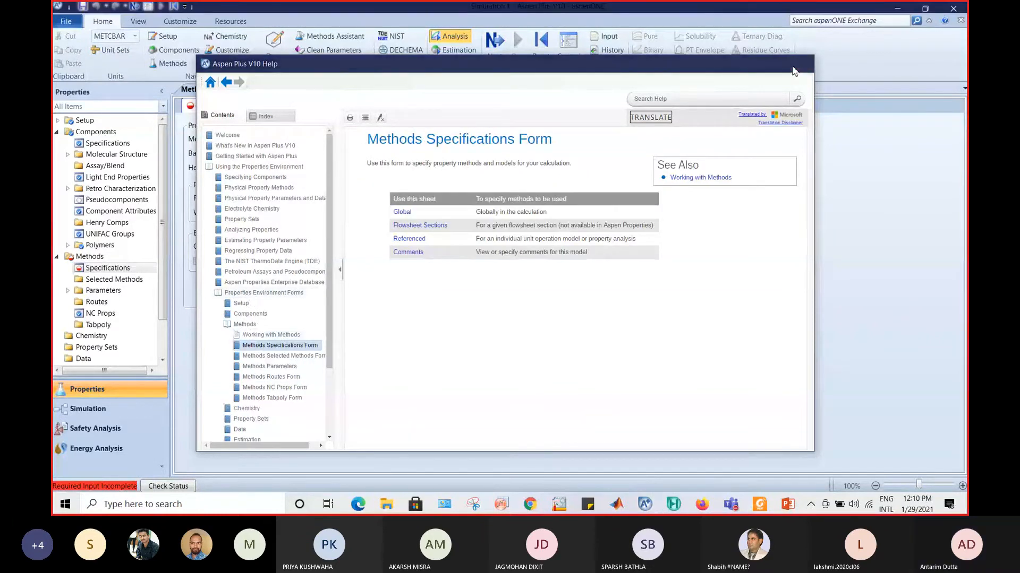
Repeat the Methods Assistant query for a hydrocarbon system without petroleum assays or pseudocomponents, review the suggested methods, and close the help.
left_click(476, 142)
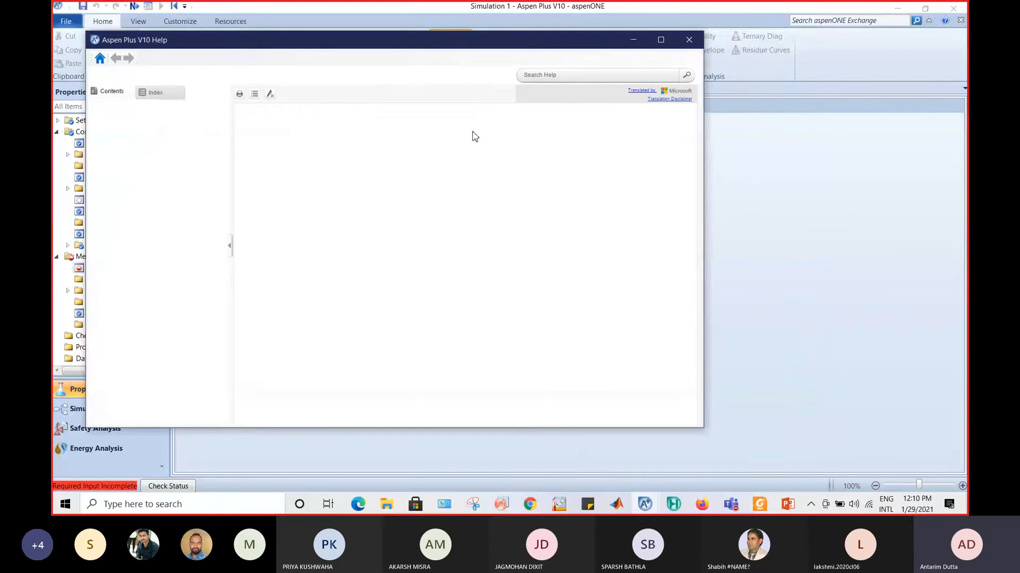
left_click_drag(411, 39, 523, 53)
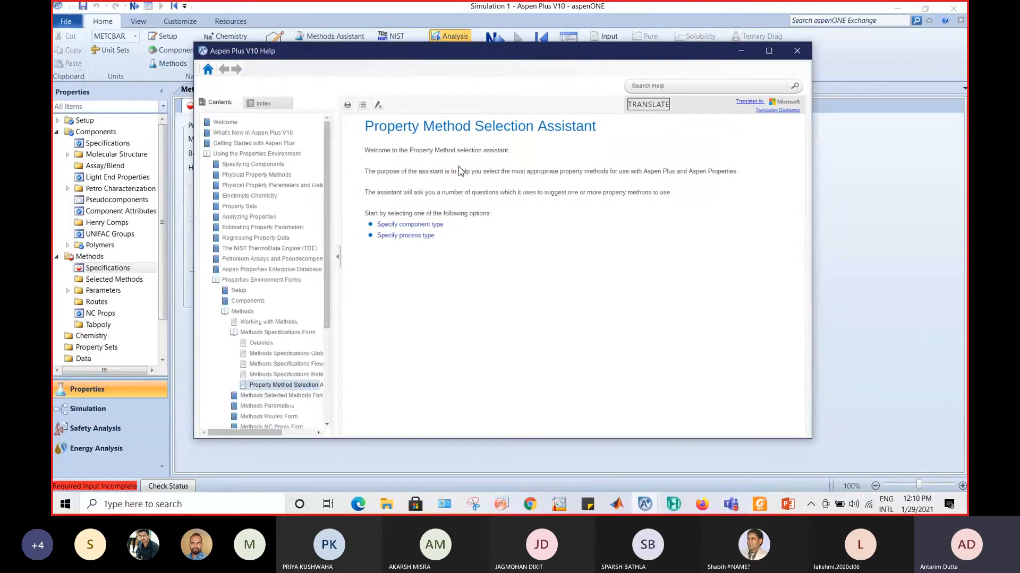
left_click(413, 226)
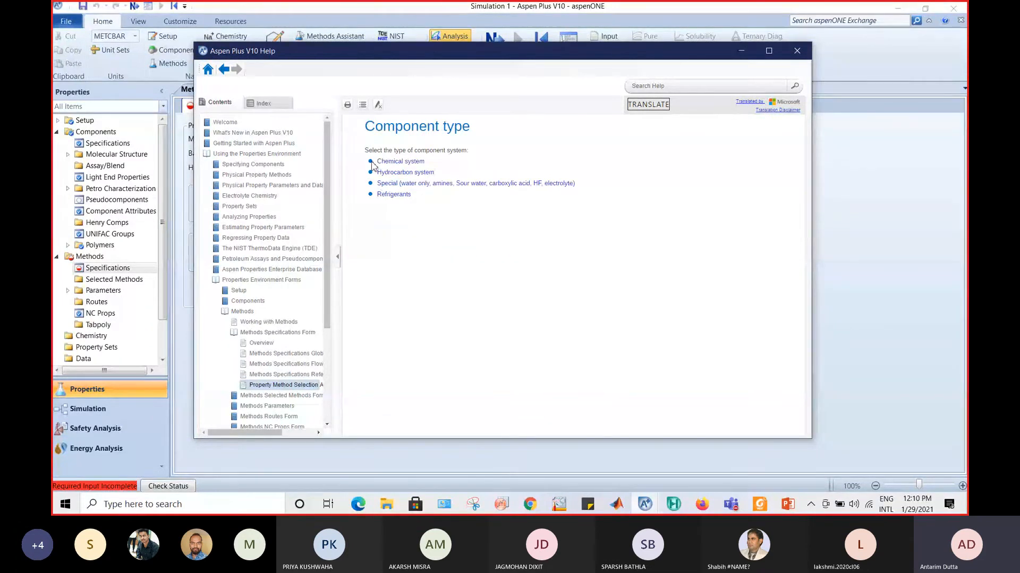
left_click(405, 173)
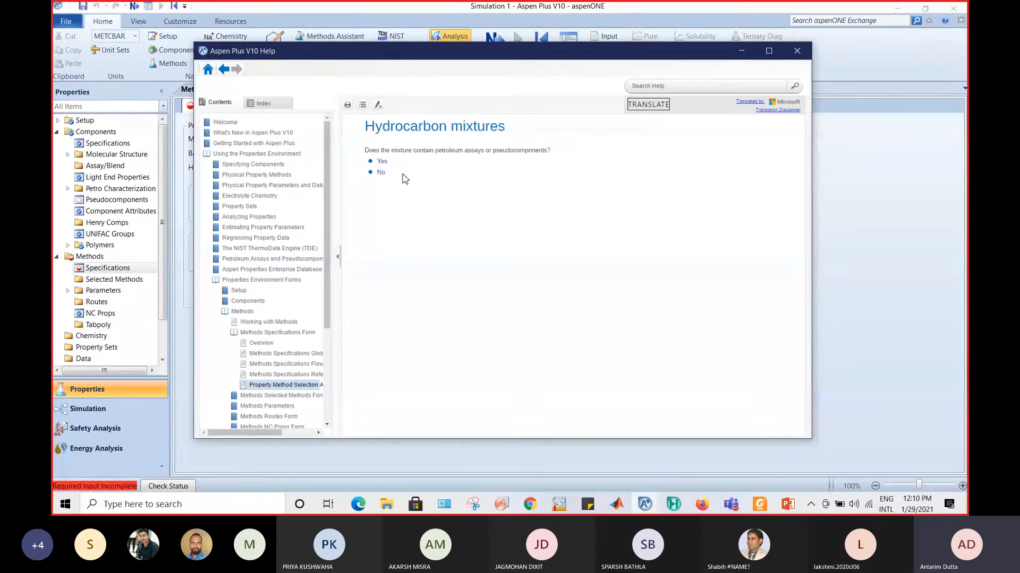
left_click(381, 173)
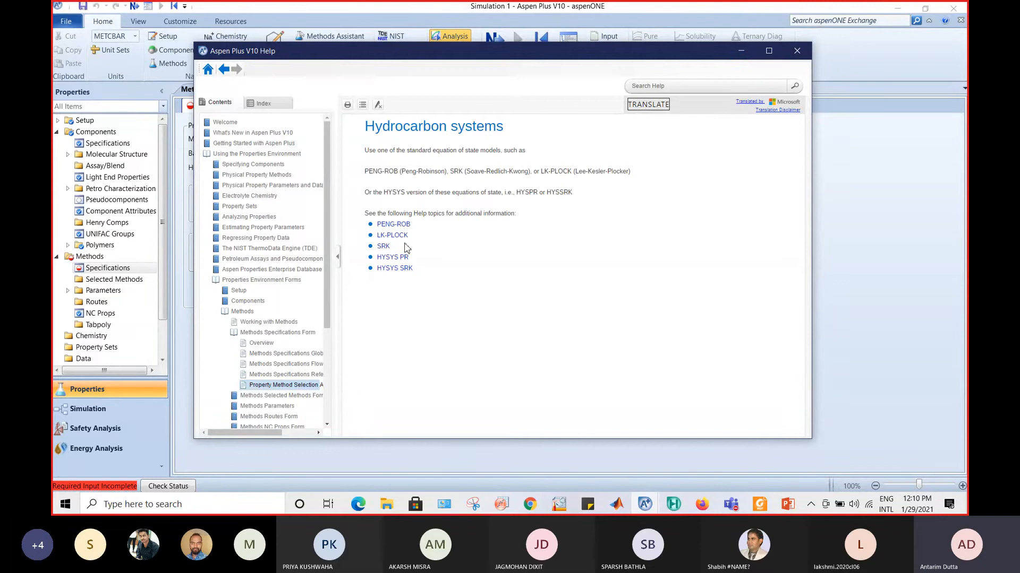
left_click(796, 51)
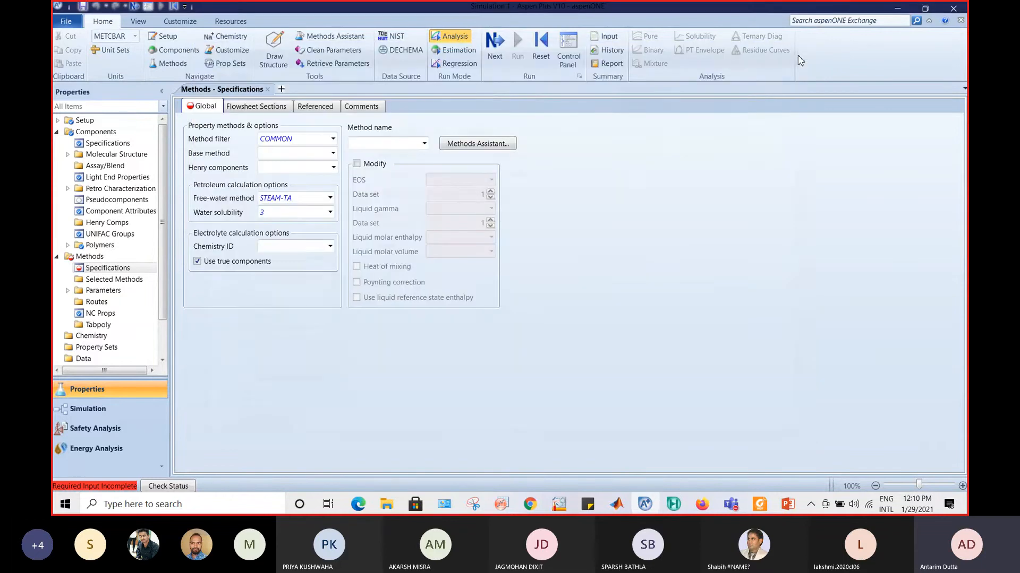
Set the base property method to SRK in the global method specifications.
left_click(333, 153)
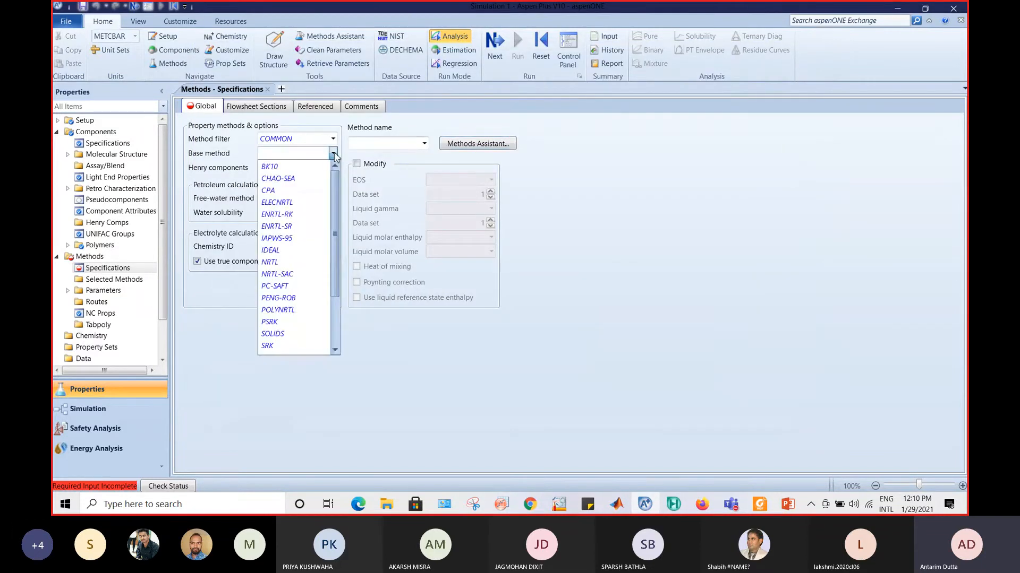
scroll(276, 239, "down", 1)
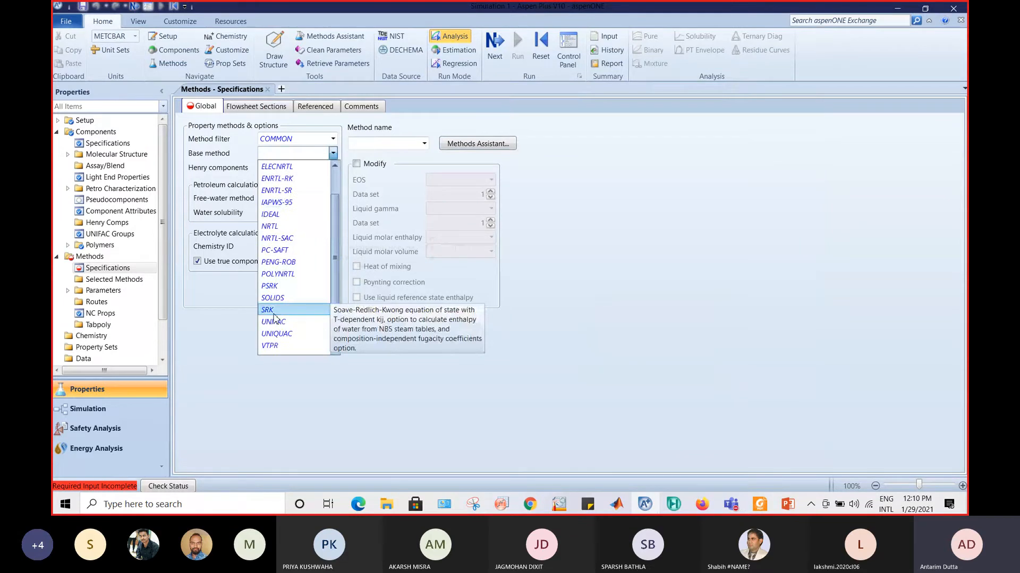
left_click(273, 313)
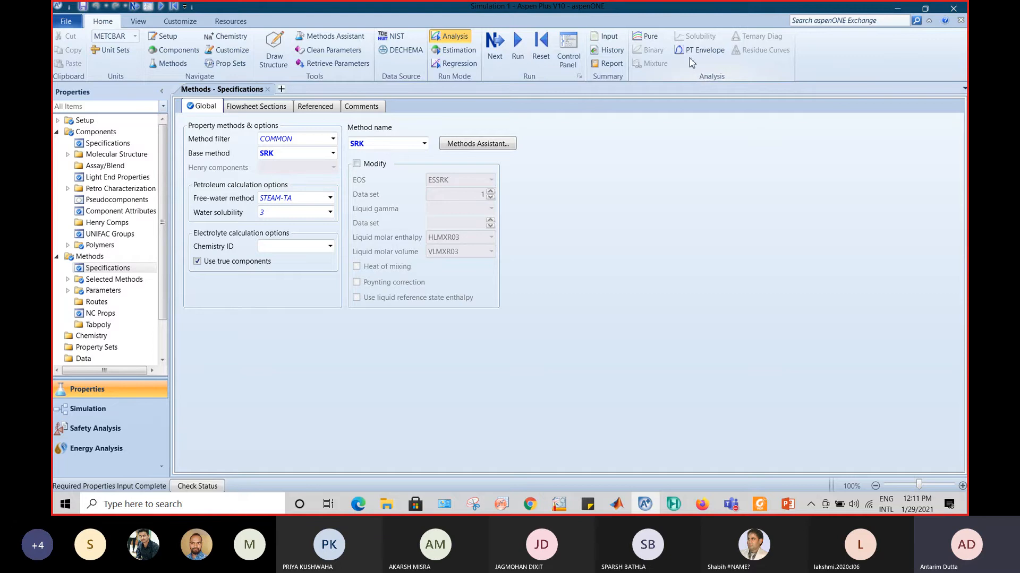
Create a pure component property analysis and choose Thermodynamic as its property type.
left_click(652, 38)
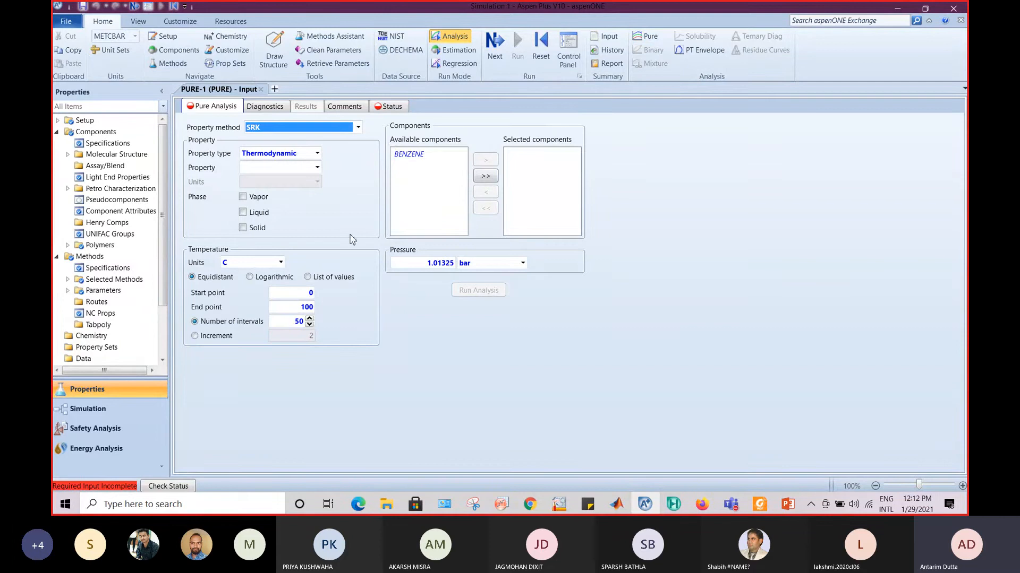
left_click(238, 372)
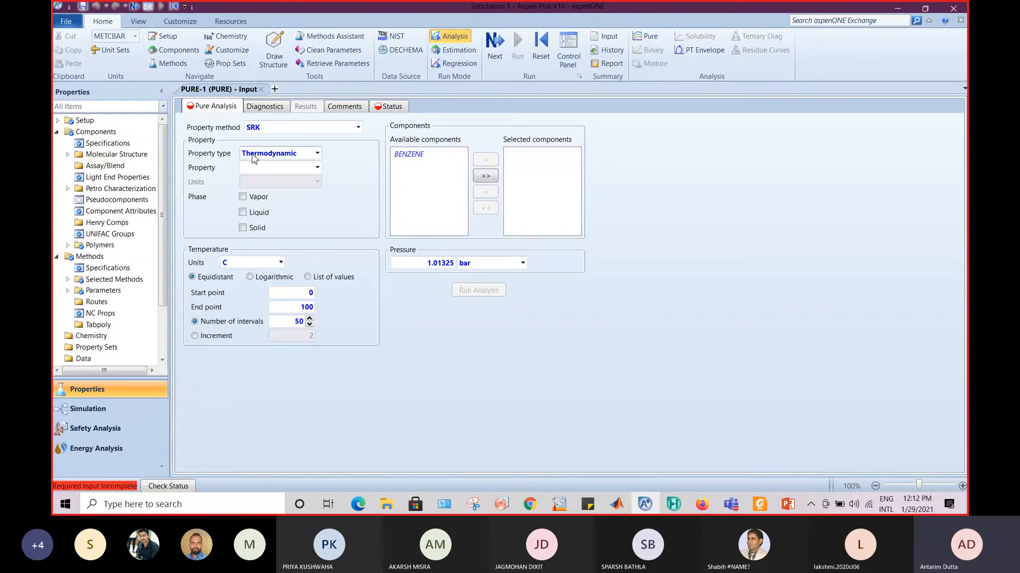
left_click(317, 155)
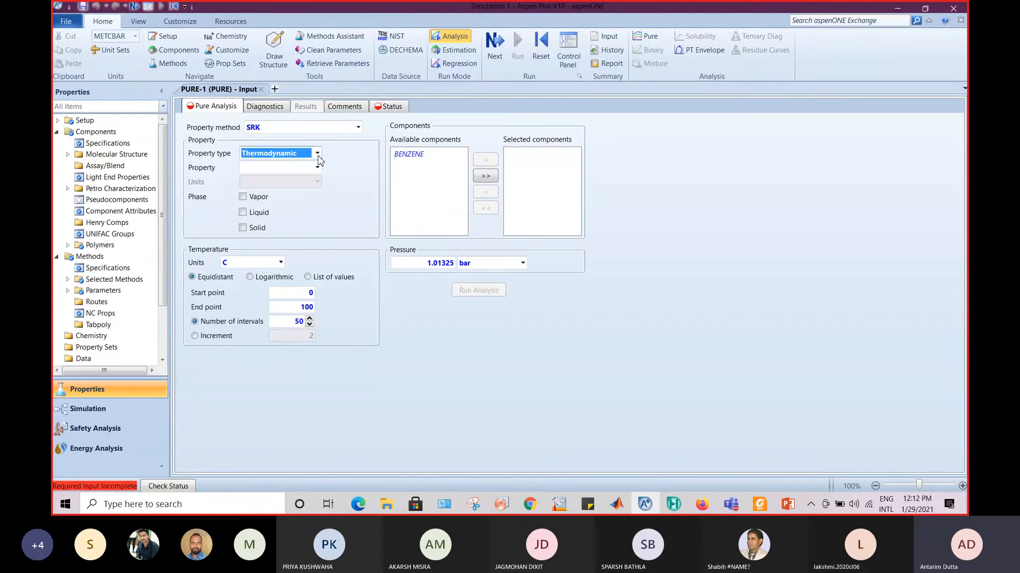
left_click(318, 157)
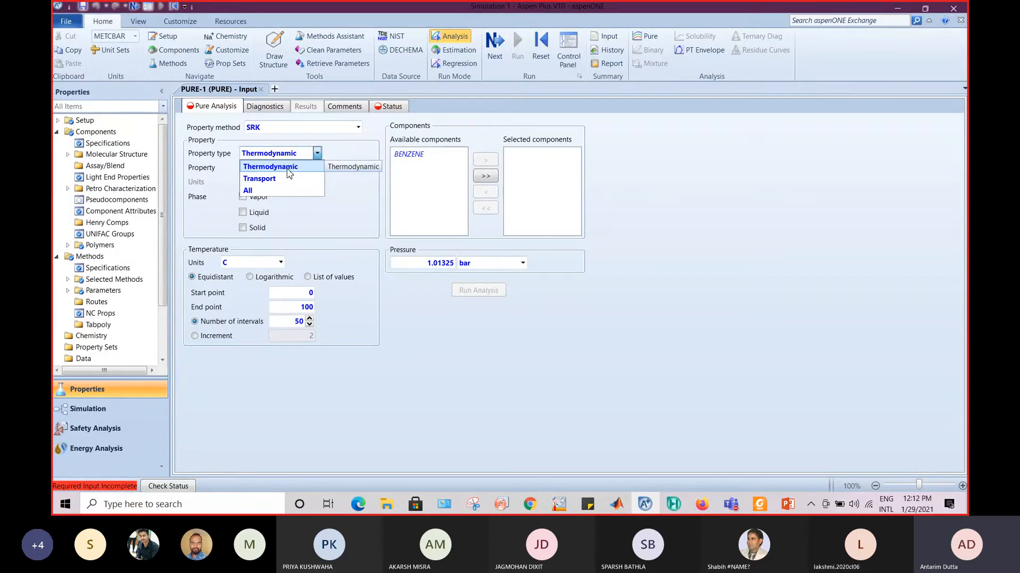
left_click(287, 169)
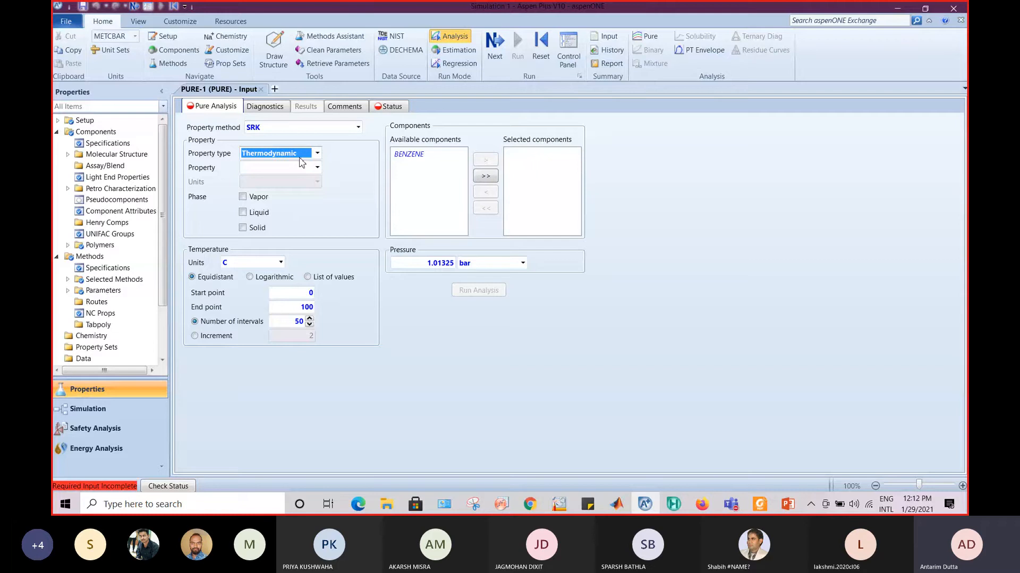
Examine the properties offered for the Thermodynamic and Transport types, and set the property type back to Thermodynamic.
left_click(317, 168)
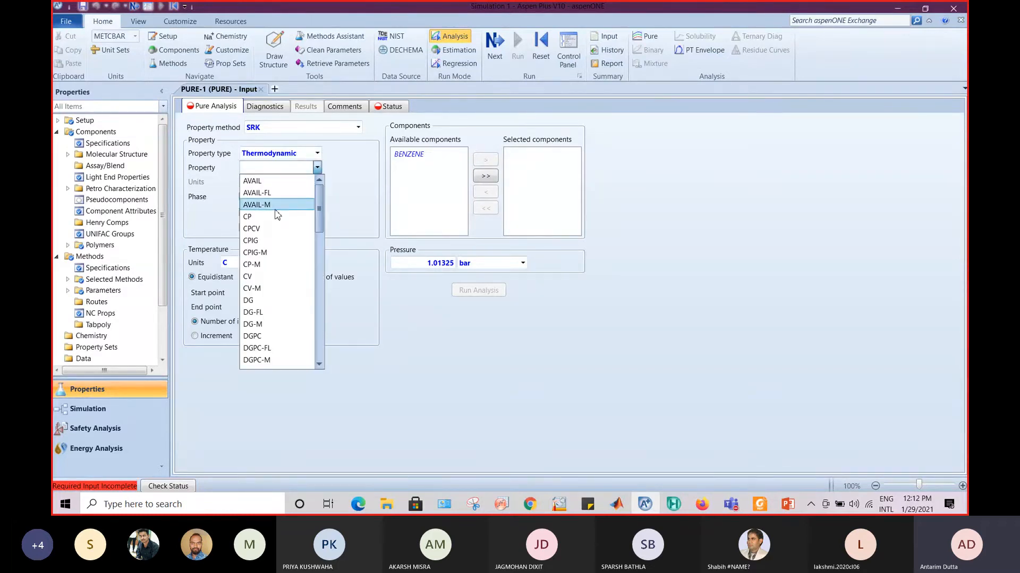
scroll(264, 260, "down", 5)
scroll(265, 266, "down", 12)
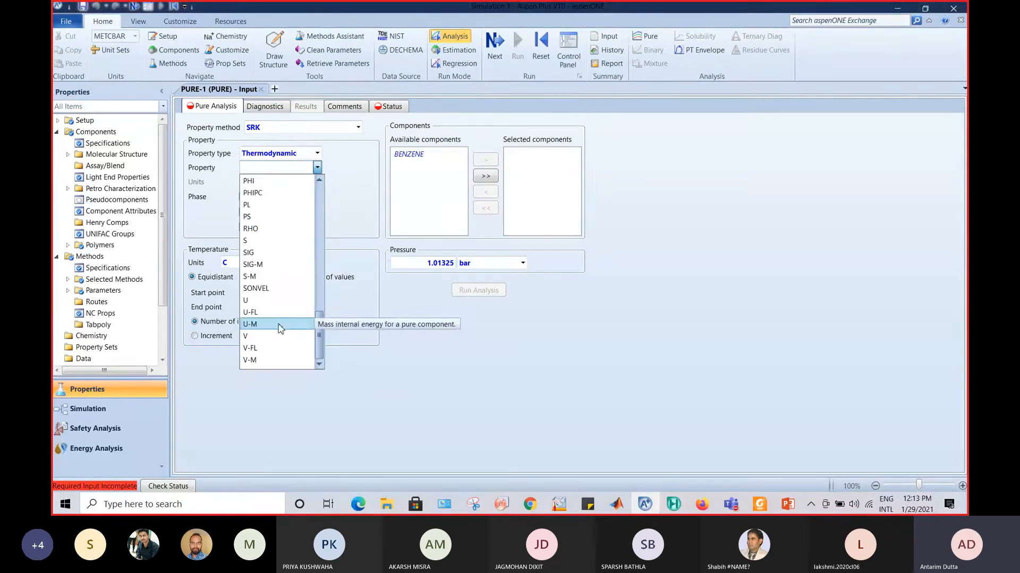
scroll(280, 329, "up", 12)
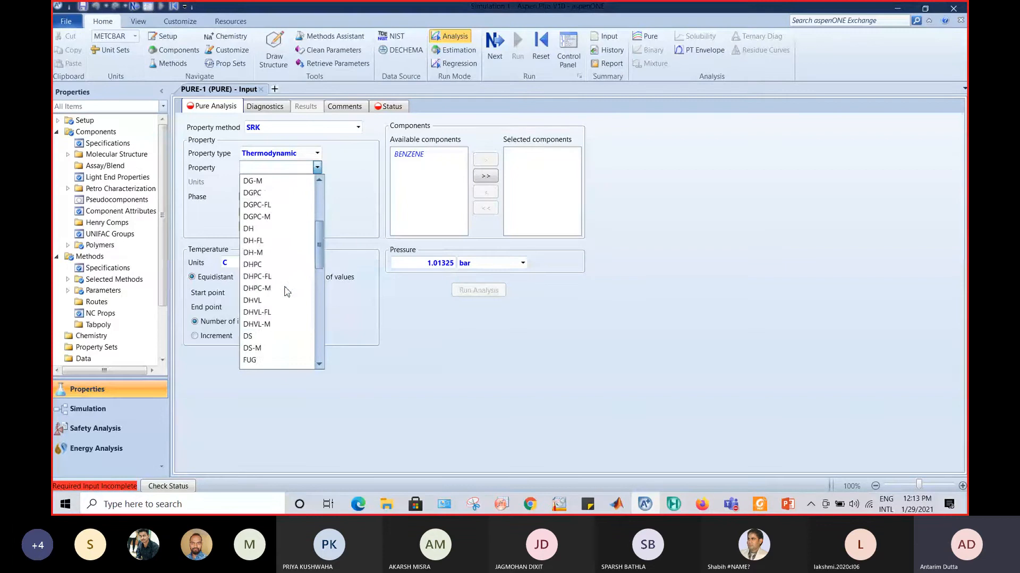
scroll(287, 291, "down", 12)
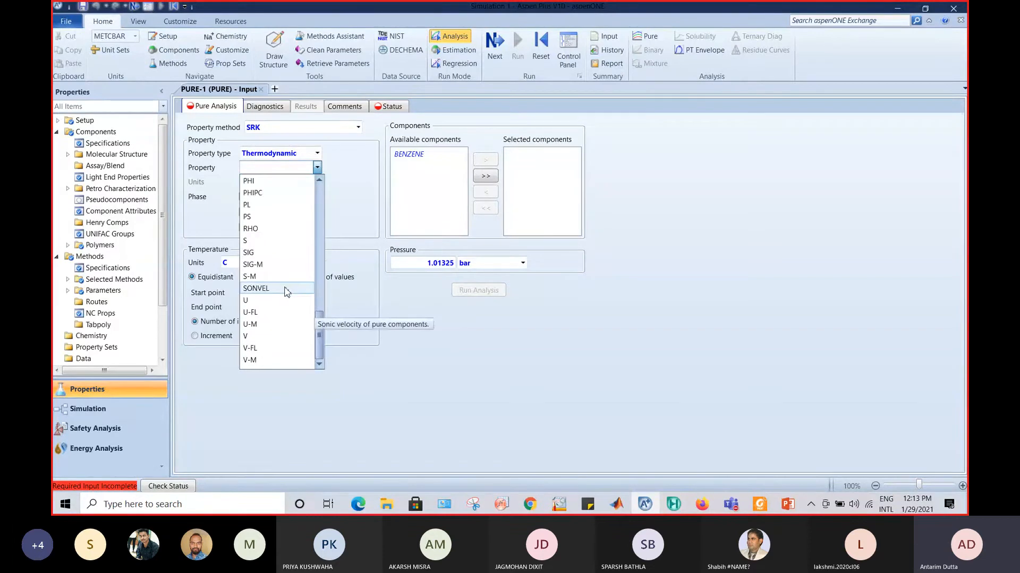
left_click(276, 181)
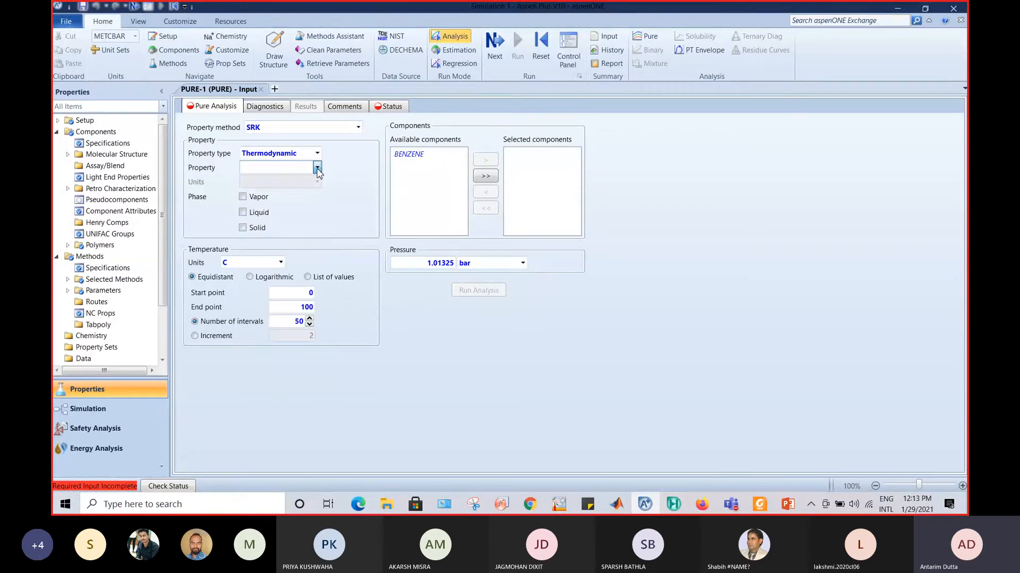
left_click(317, 153)
left_click(305, 178)
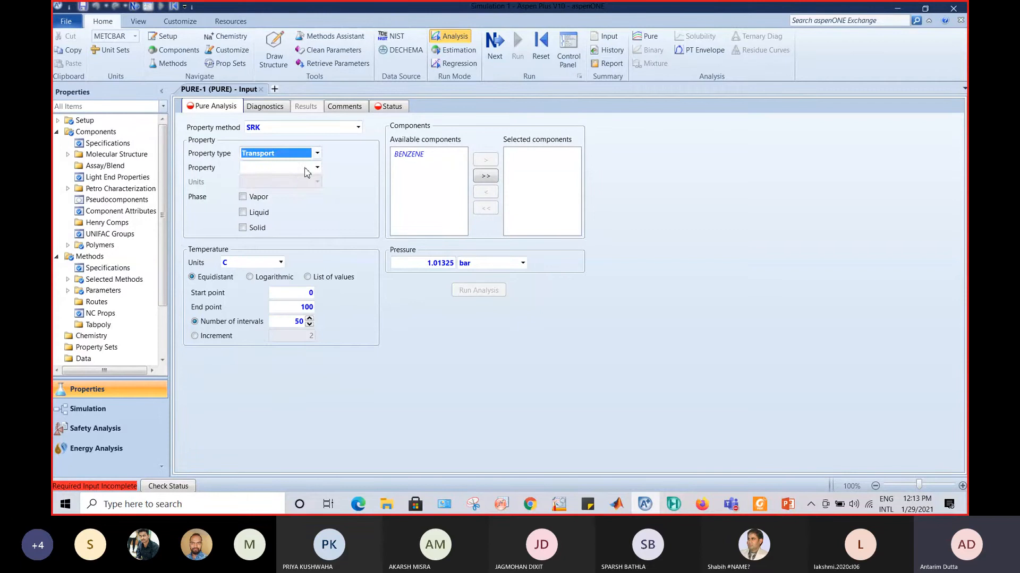
left_click(317, 168)
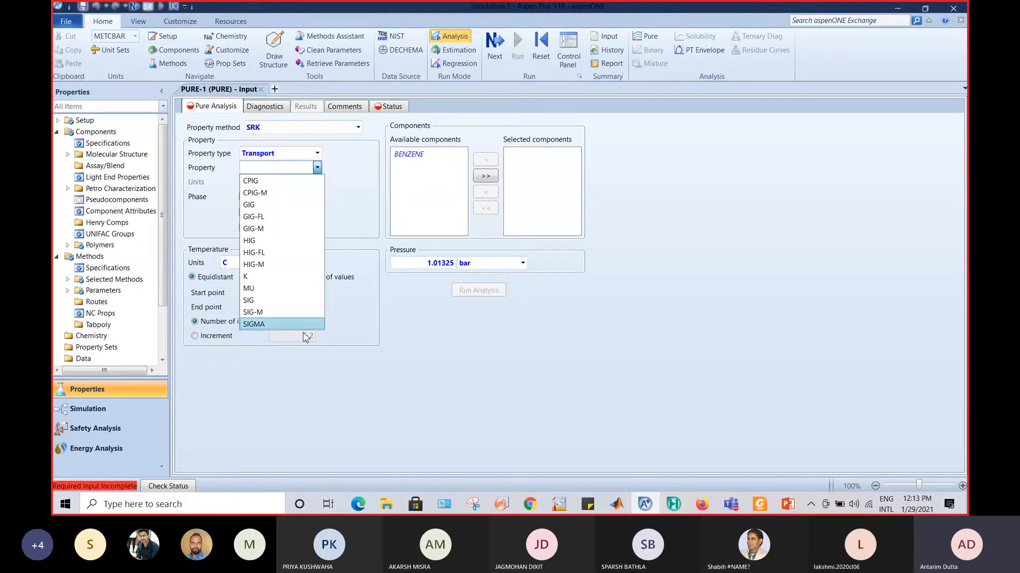
left_click(317, 155)
left_click(317, 154)
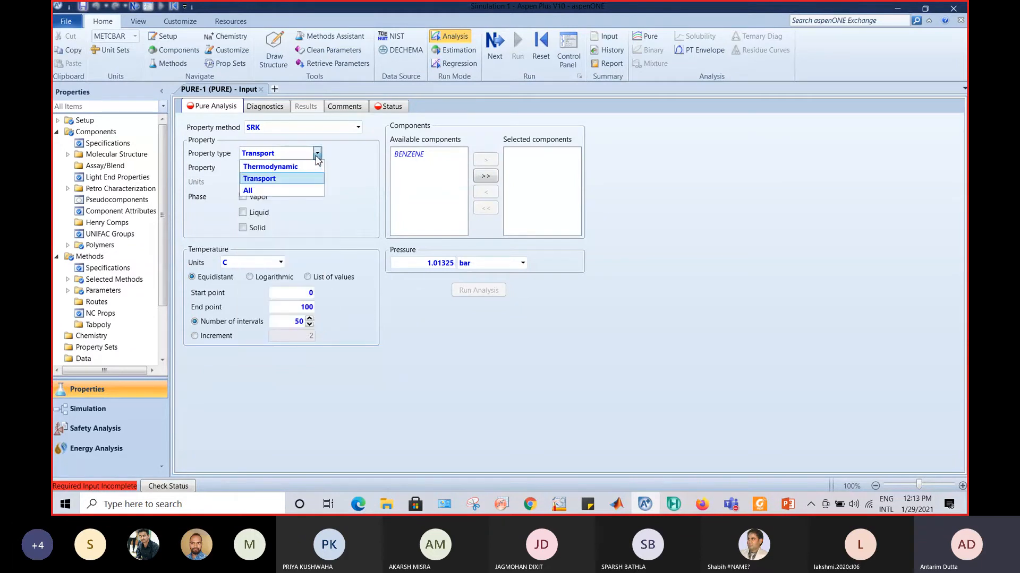
left_click(304, 169)
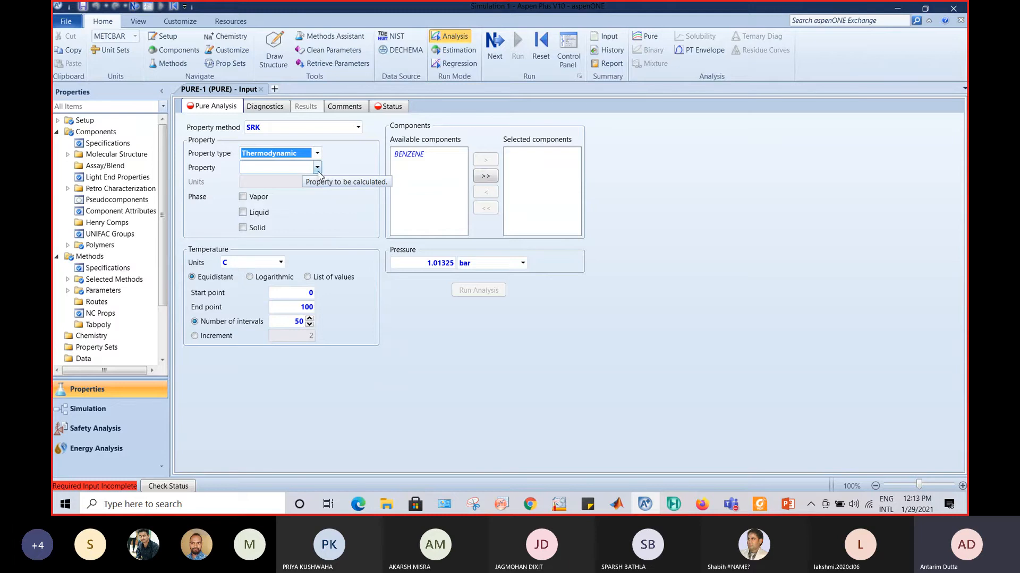
Choose V, the pure component volume, as the property to calculate and set its units to cc/mol.
left_click(317, 168)
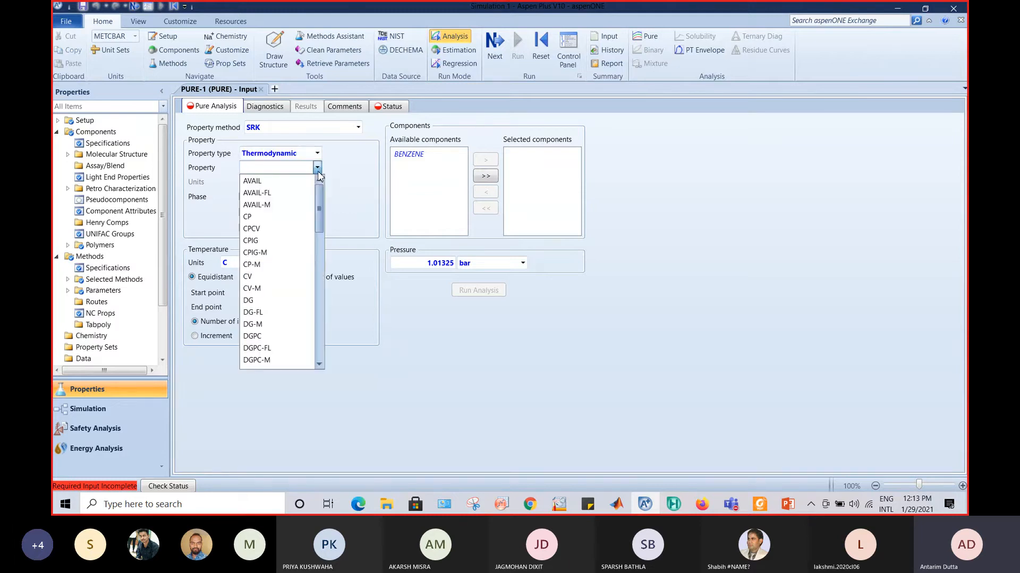
scroll(294, 239, "down", 15)
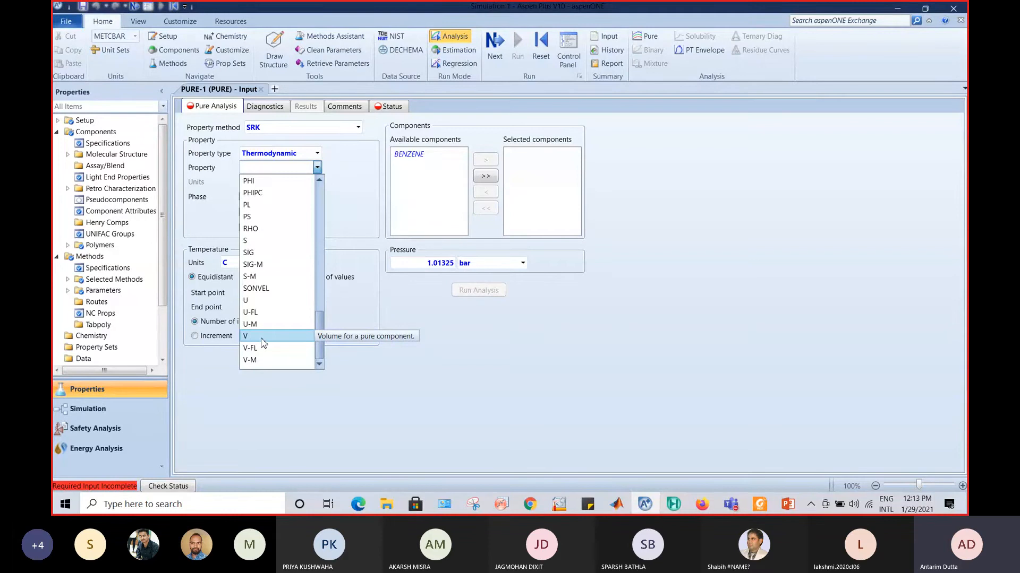
scroll(259, 319, "up", 10)
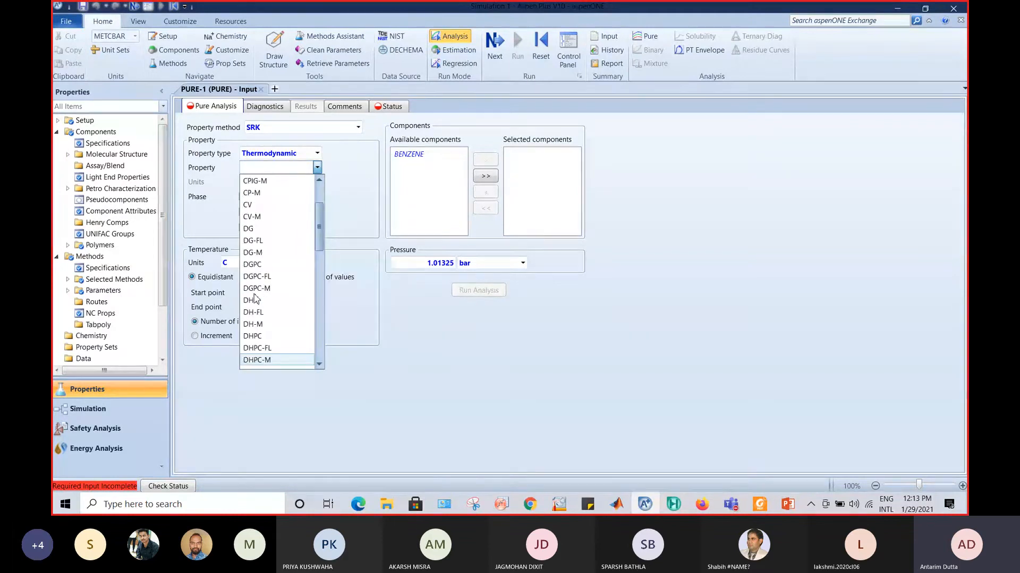
scroll(254, 299, "up", 2)
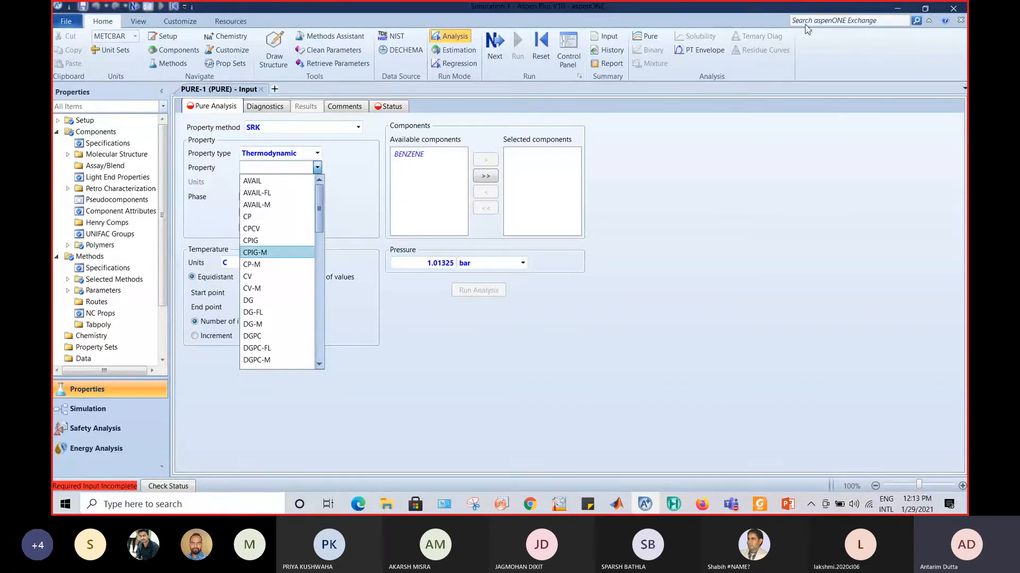
scroll(286, 266, "down", 10)
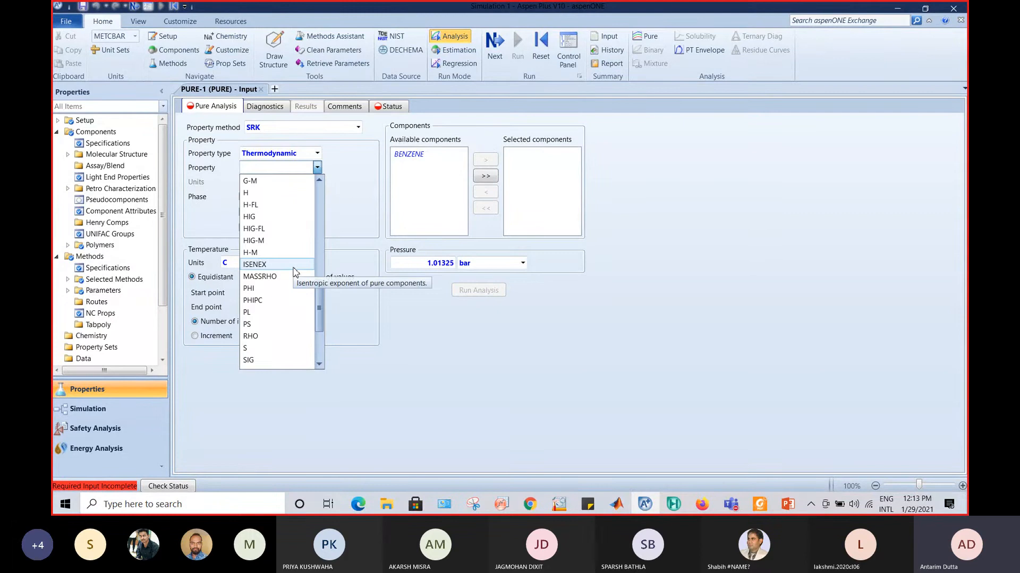
scroll(294, 272, "down", 3)
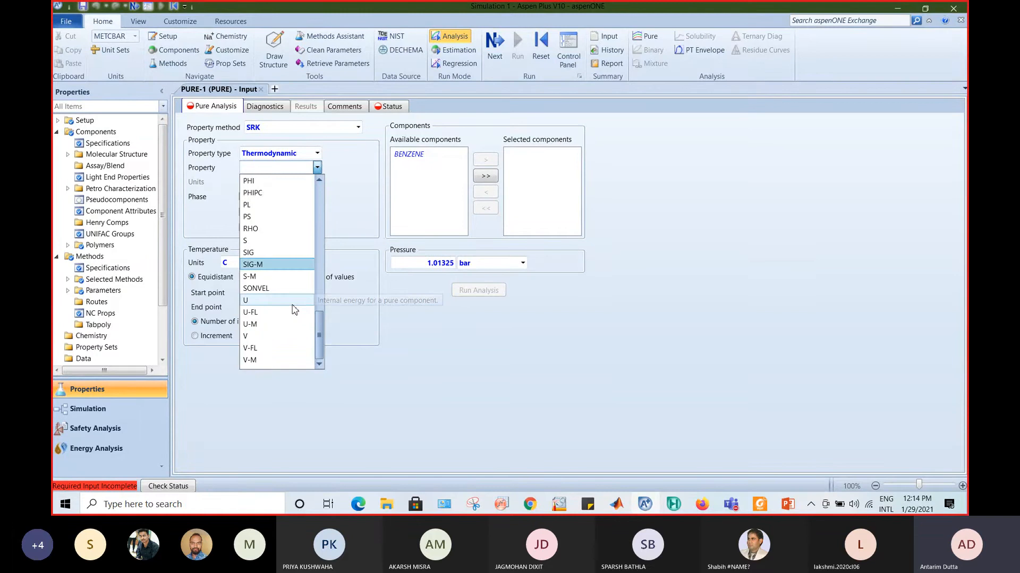
left_click(291, 339)
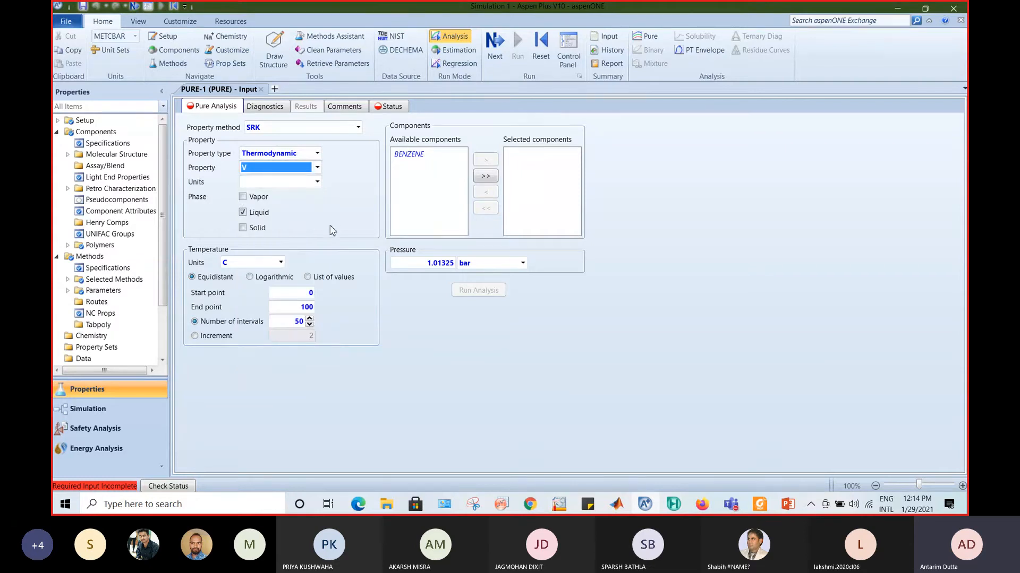
left_click(317, 182)
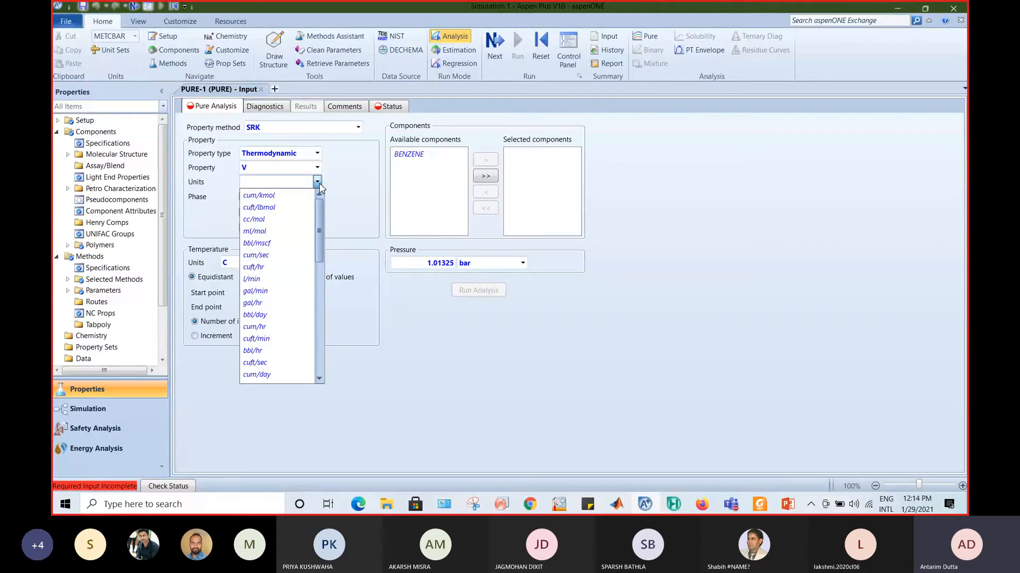
left_click(254, 219)
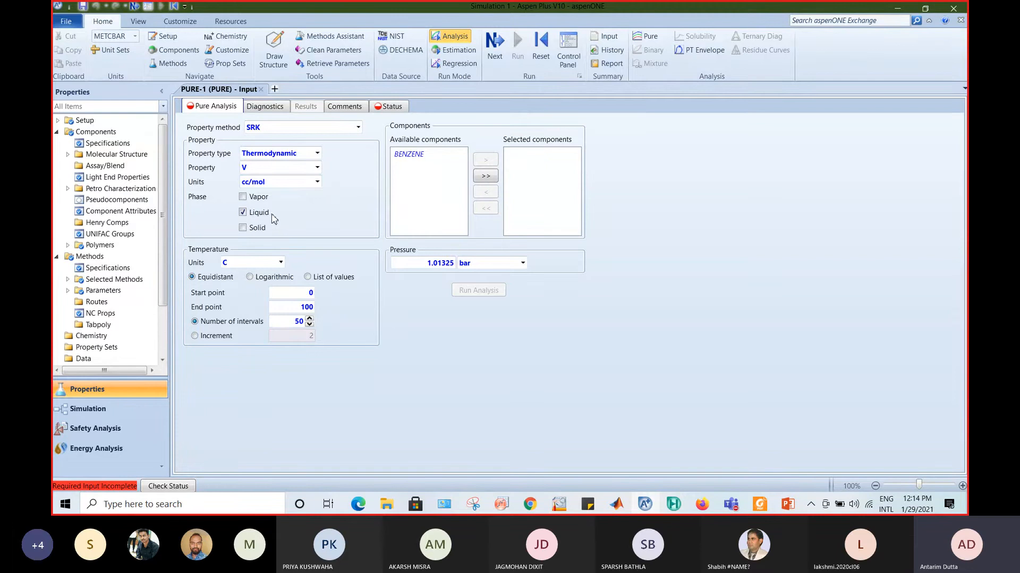
Add BENZENE to the selected components of the pure analysis and run the analysis.
left_click(399, 155)
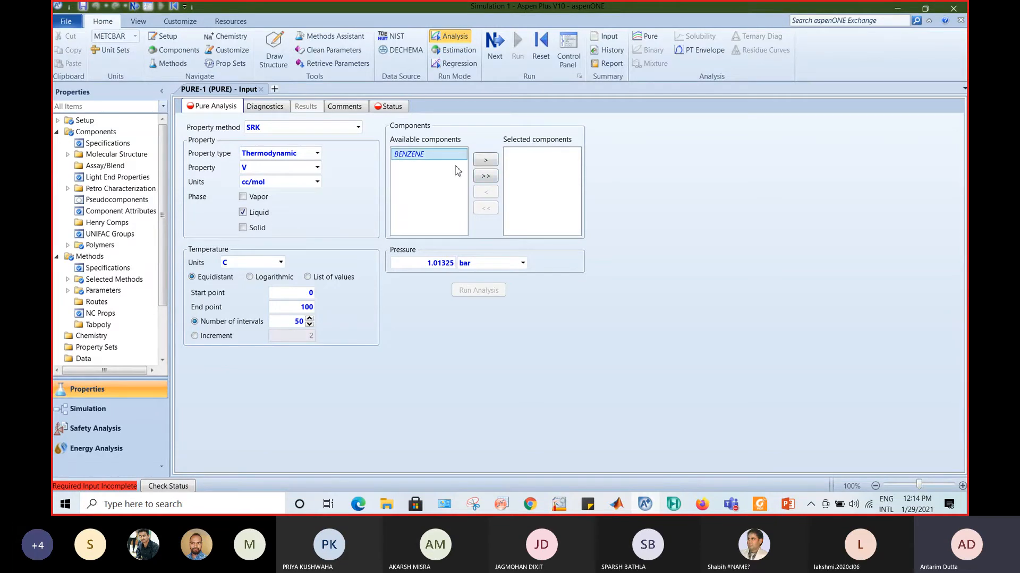
left_click(485, 179)
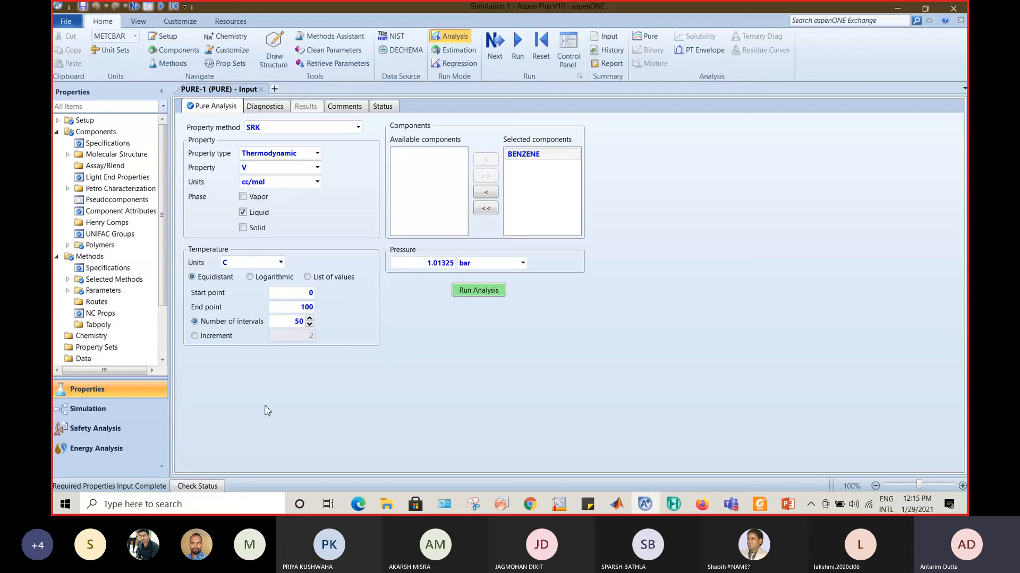
left_click(491, 296)
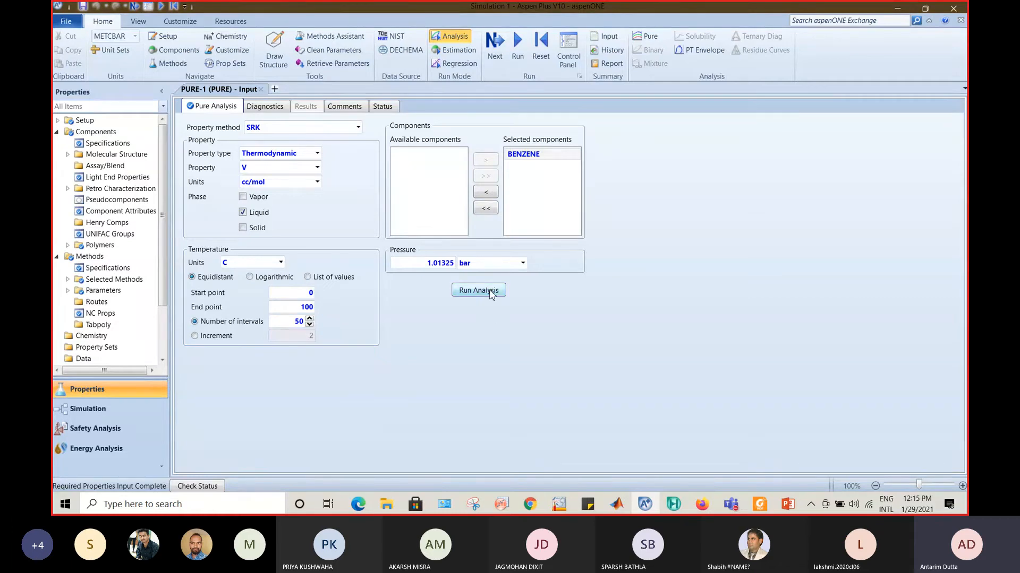
Run the pure benzene analysis and move the resulting plot's legend below the liquid volume curve.
left_click(491, 296)
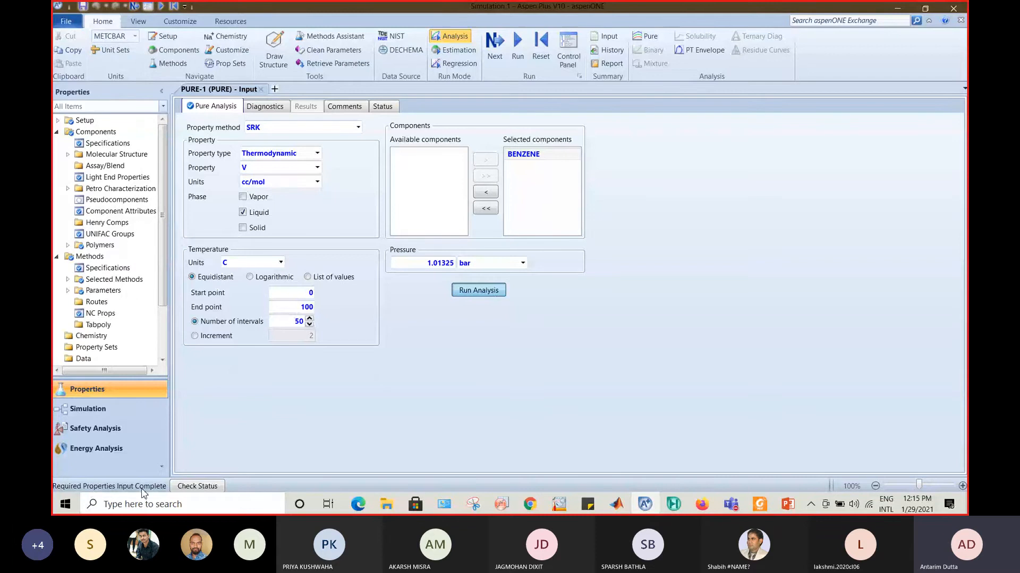
left_click(480, 291)
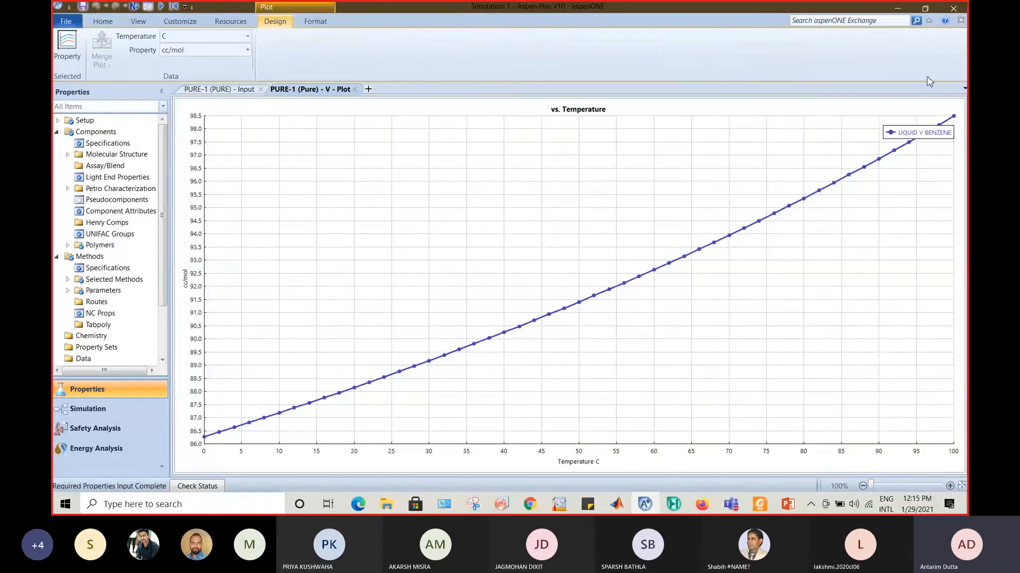
left_click(918, 134)
left_click_drag(918, 151, 912, 192)
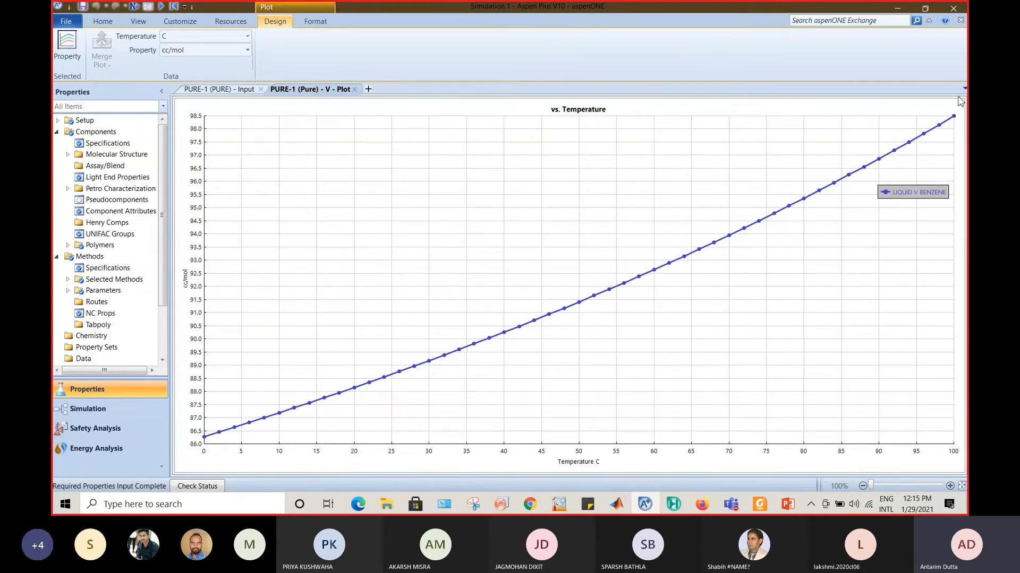
Examine the PURE-1 tabulated results for benzene liquid volume over the full temperature range, and return to the analysis setup.
left_click(242, 89)
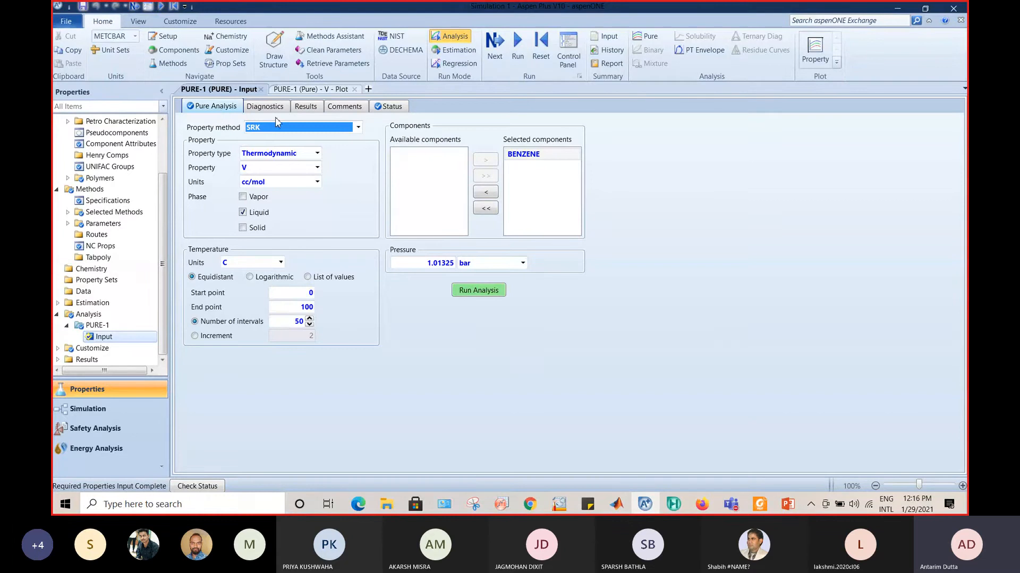
left_click(307, 107)
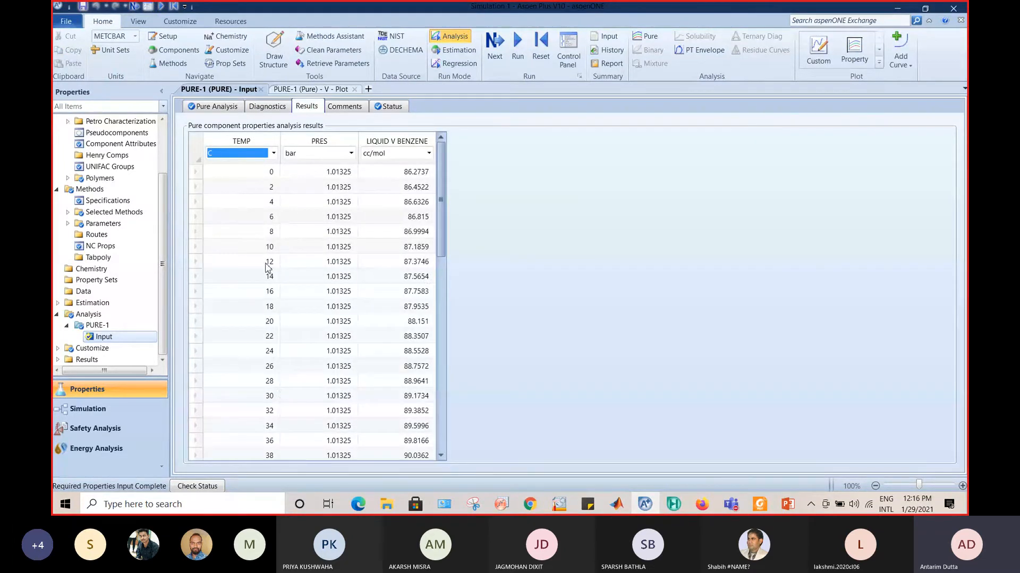
scroll(356, 275, "down", 5)
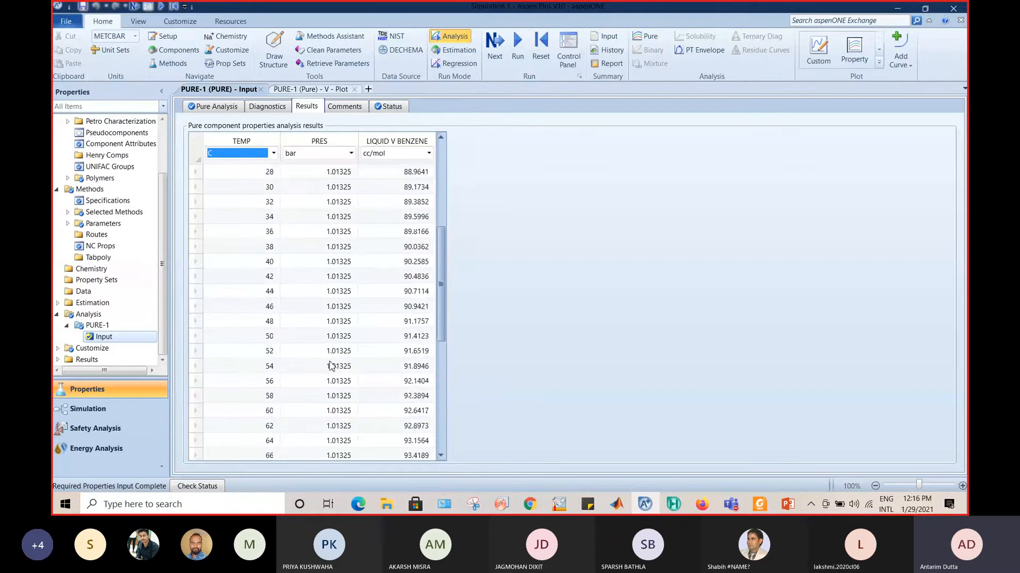
scroll(331, 366, "down", 6)
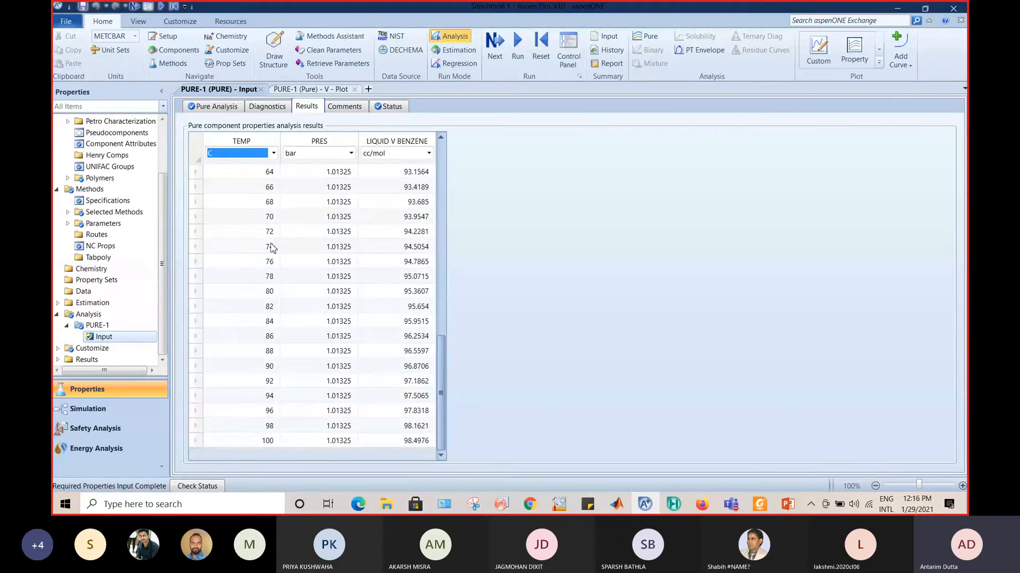
scroll(255, 342, "up", 7)
scroll(282, 376, "up", 4)
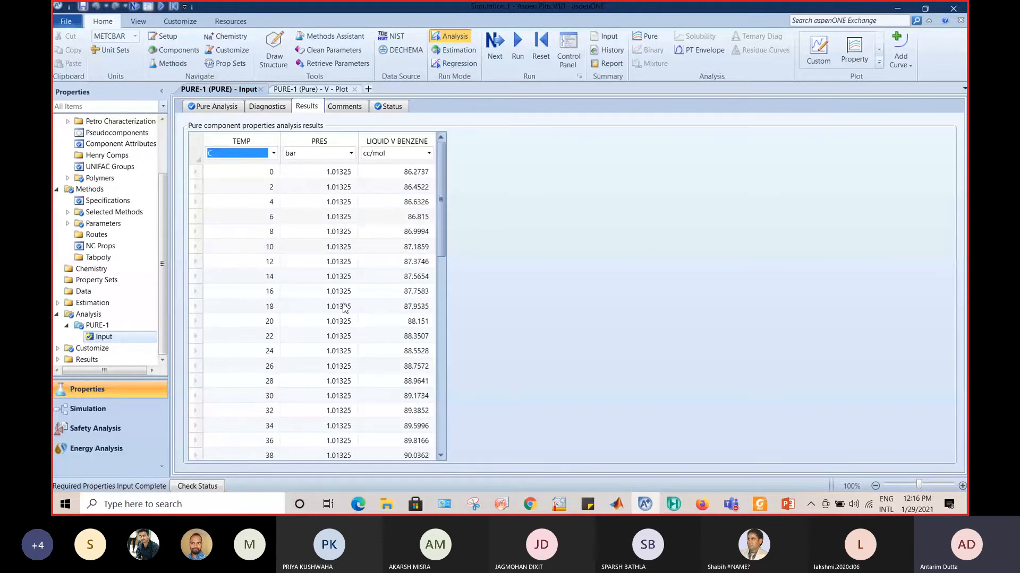
scroll(346, 305, "down", 11)
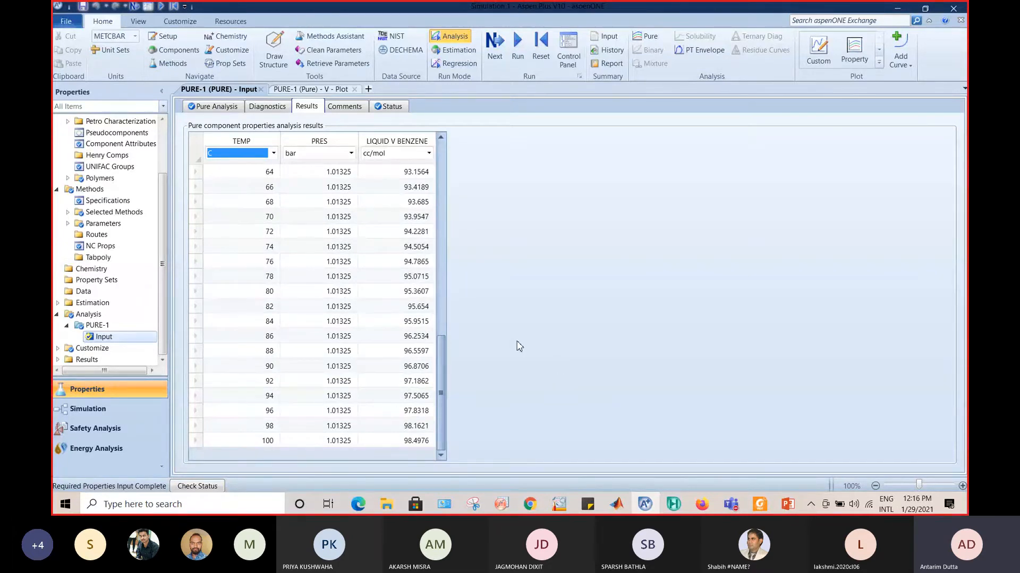
left_click(213, 108)
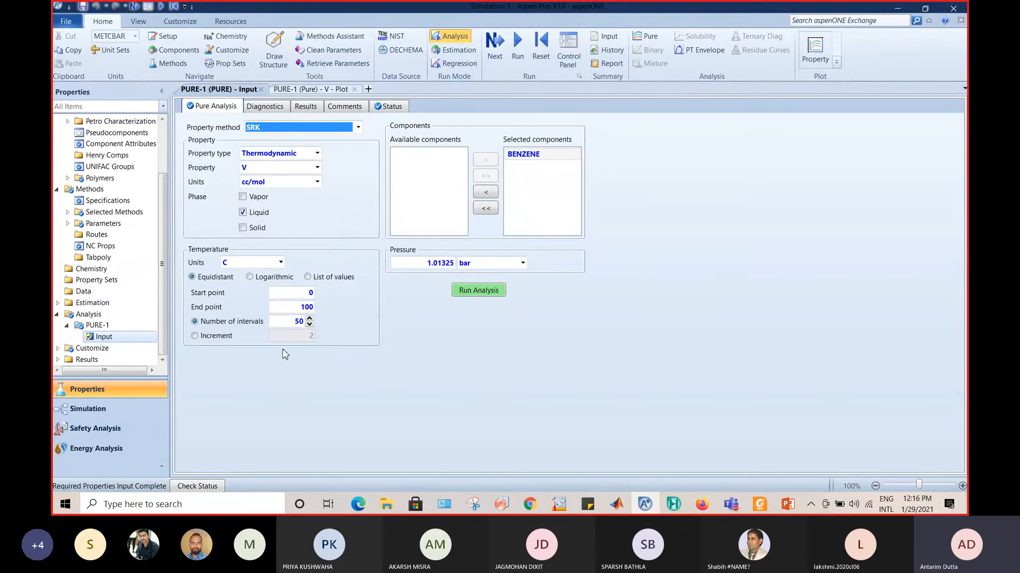
left_click(731, 504)
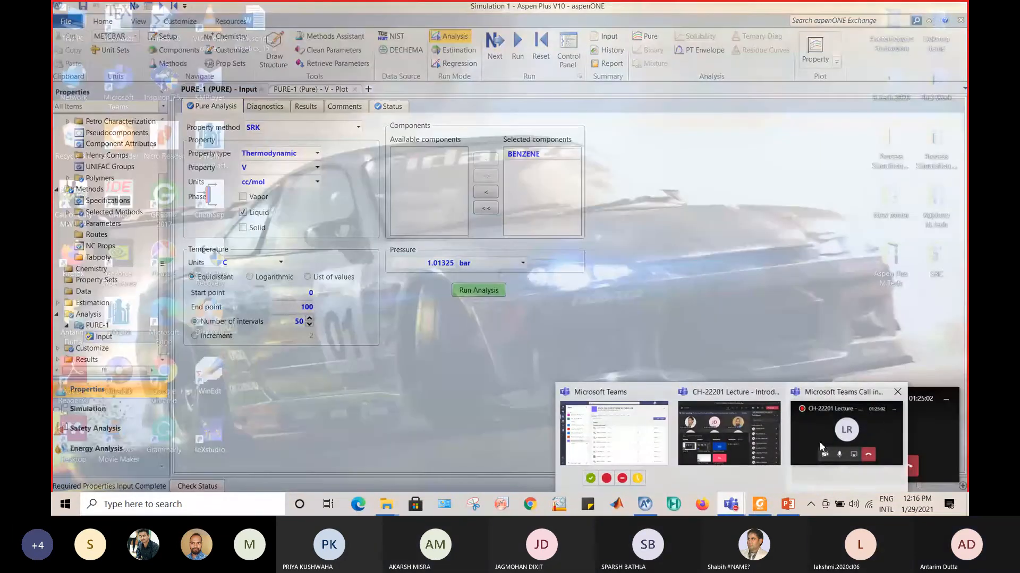
left_click(819, 441)
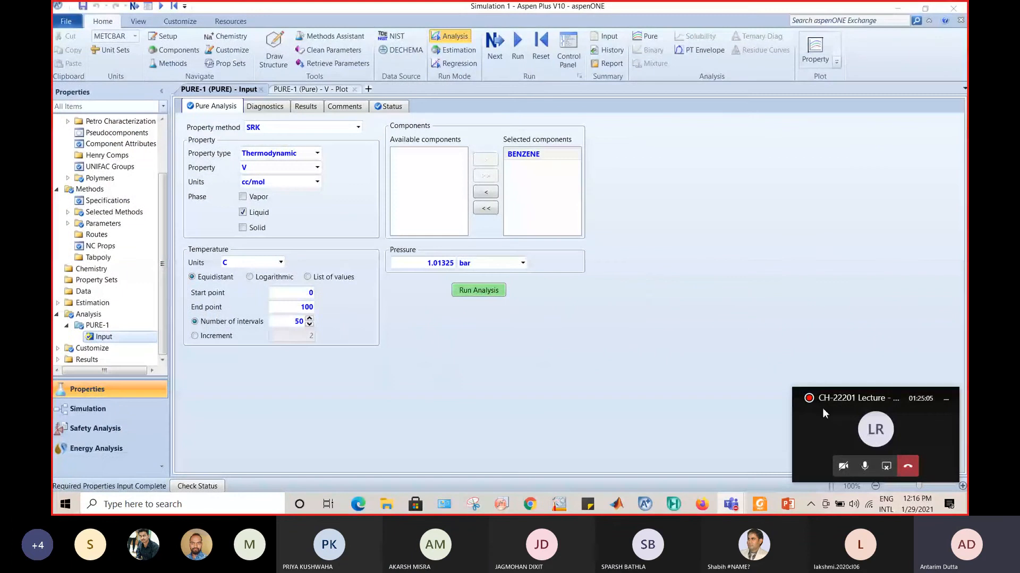
left_click(869, 425)
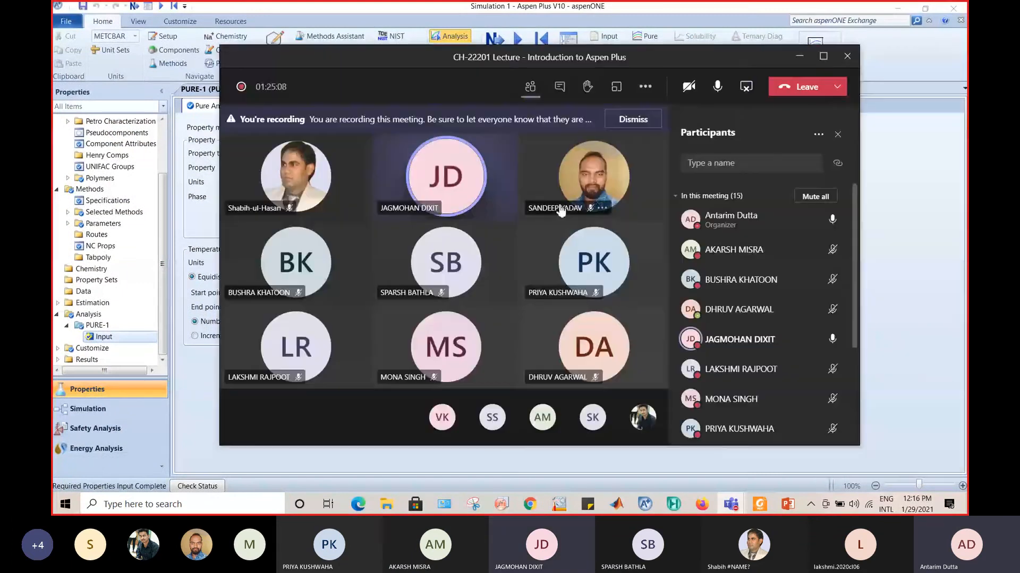
mouse_move(560, 211)
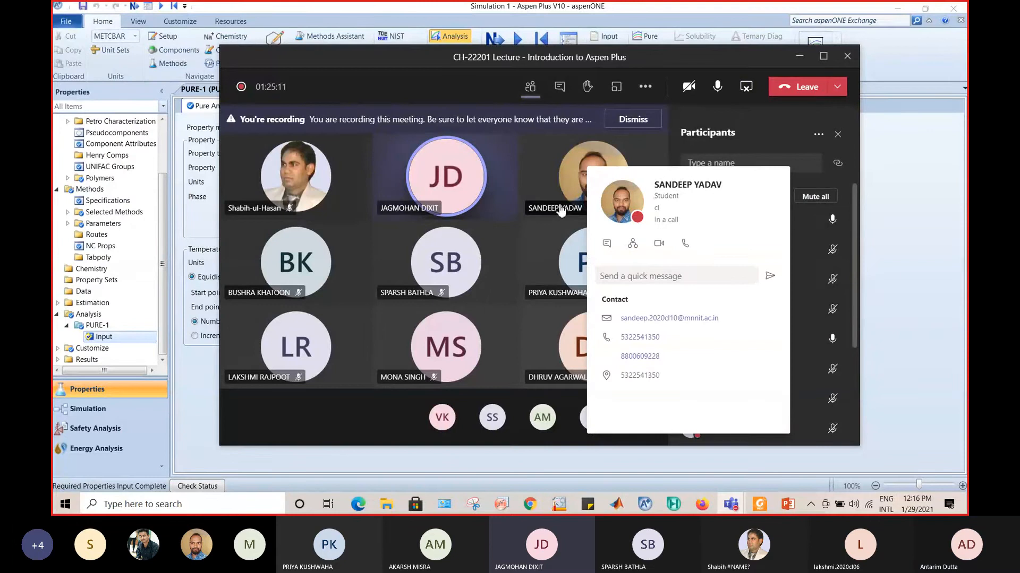
left_click(800, 57)
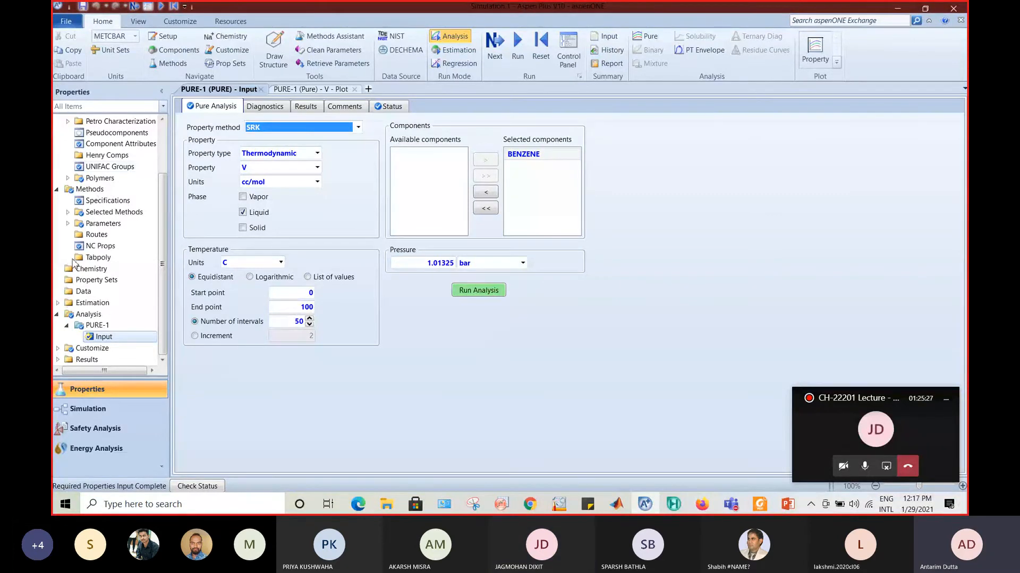
Review the PURE-1 entry in the list of property analyses and reopen its input form.
left_click(105, 325)
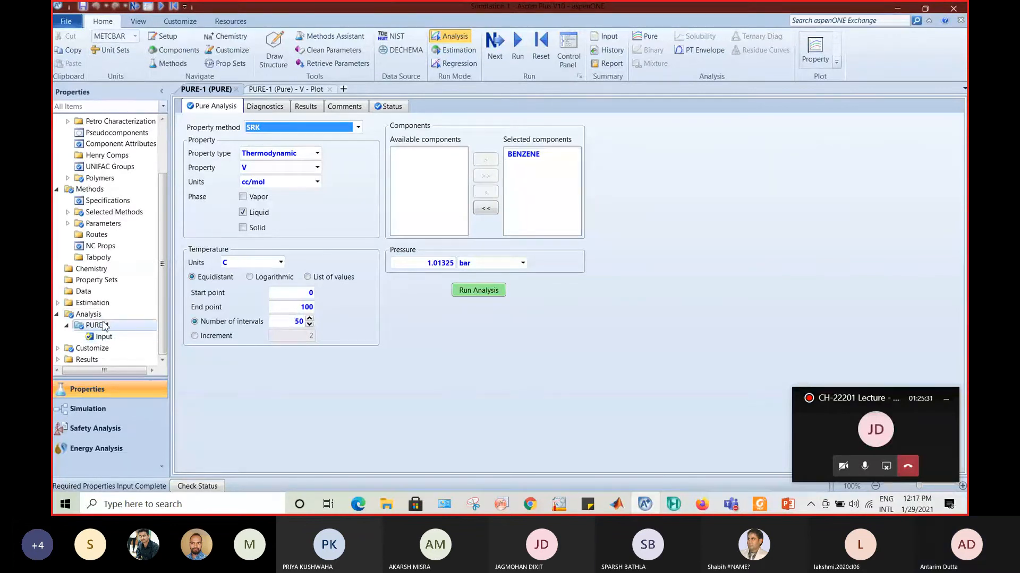
left_click(99, 314)
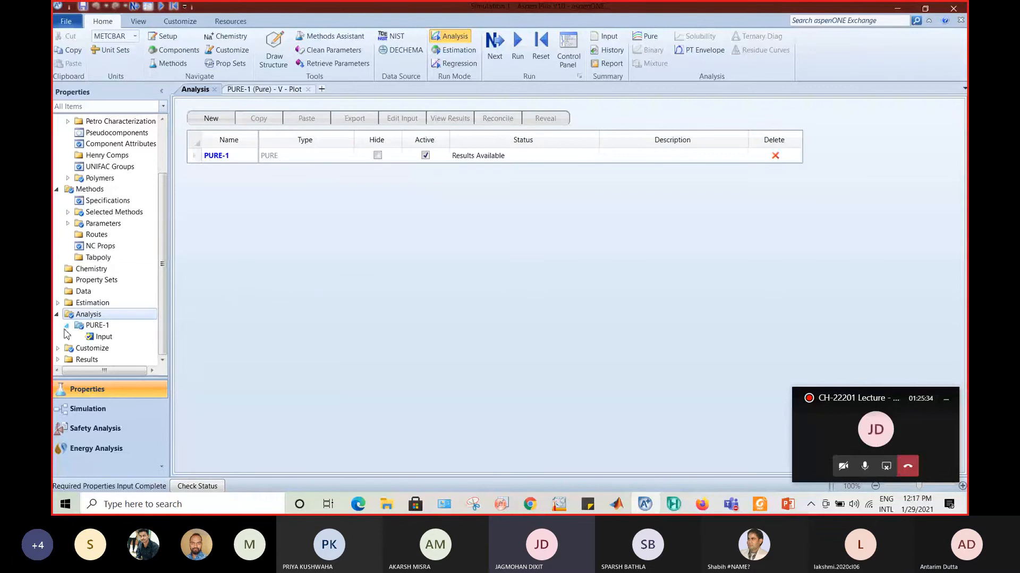
left_click(98, 337)
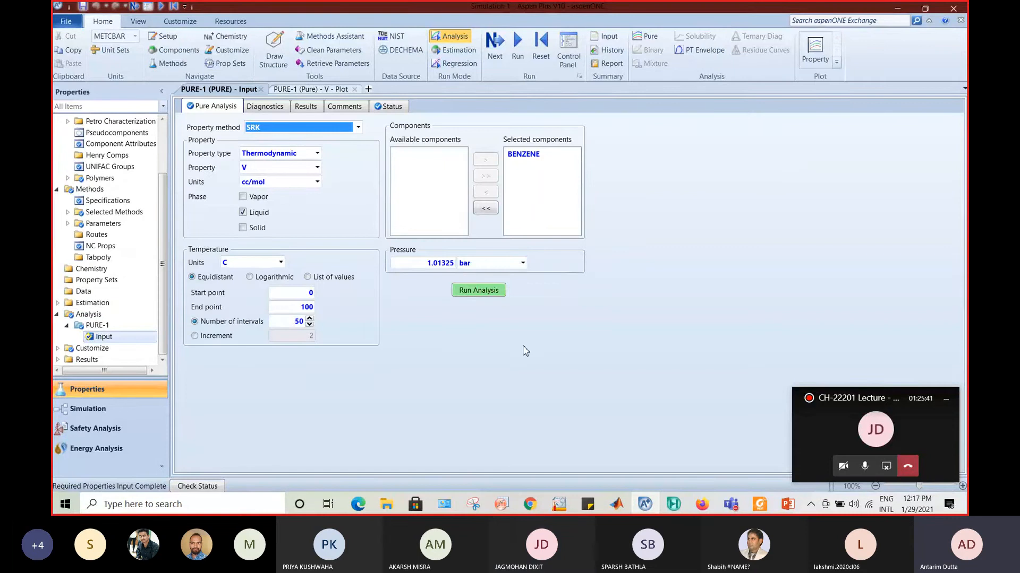
left_click(884, 432)
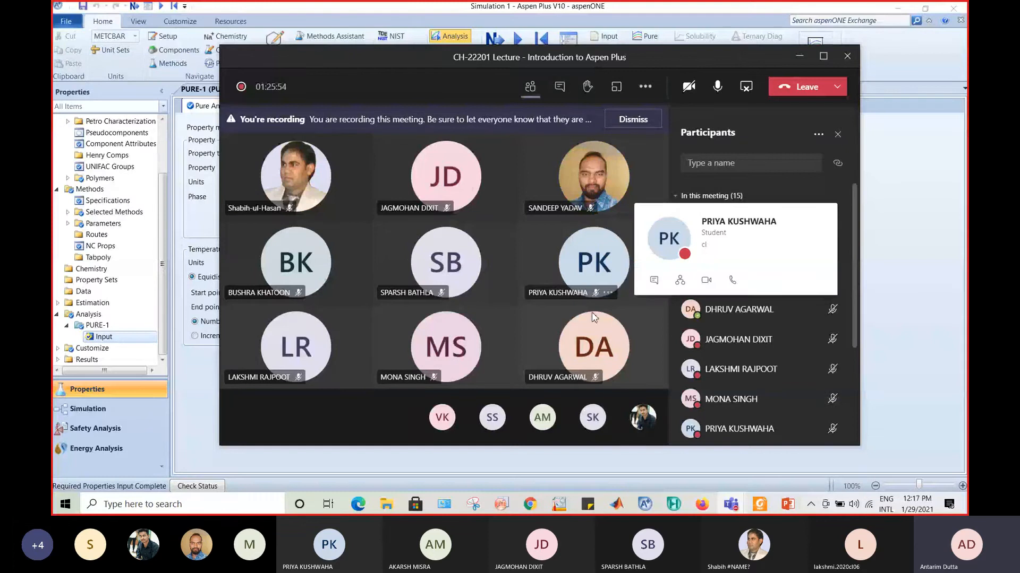
mouse_move(423, 279)
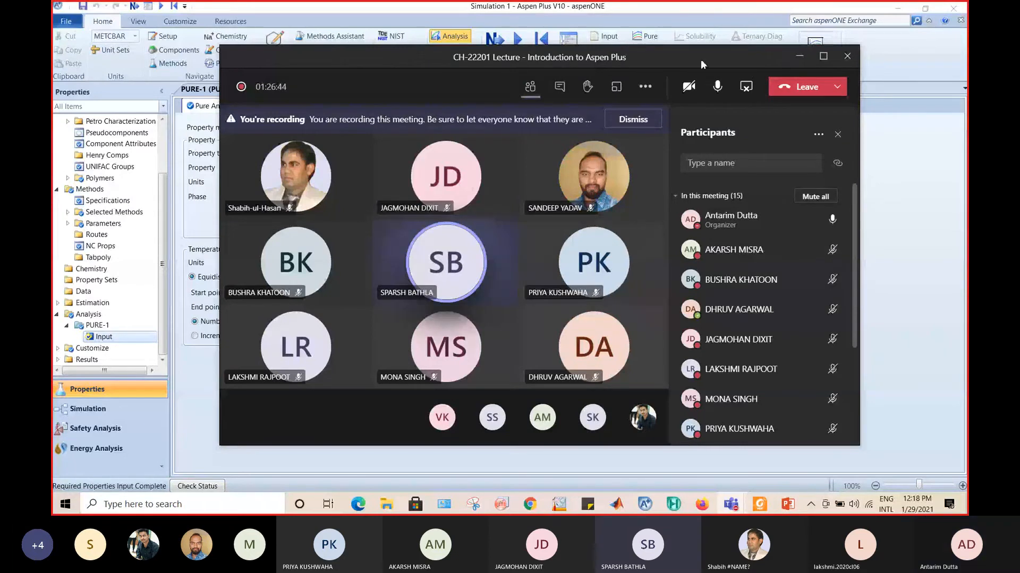
left_click(799, 59)
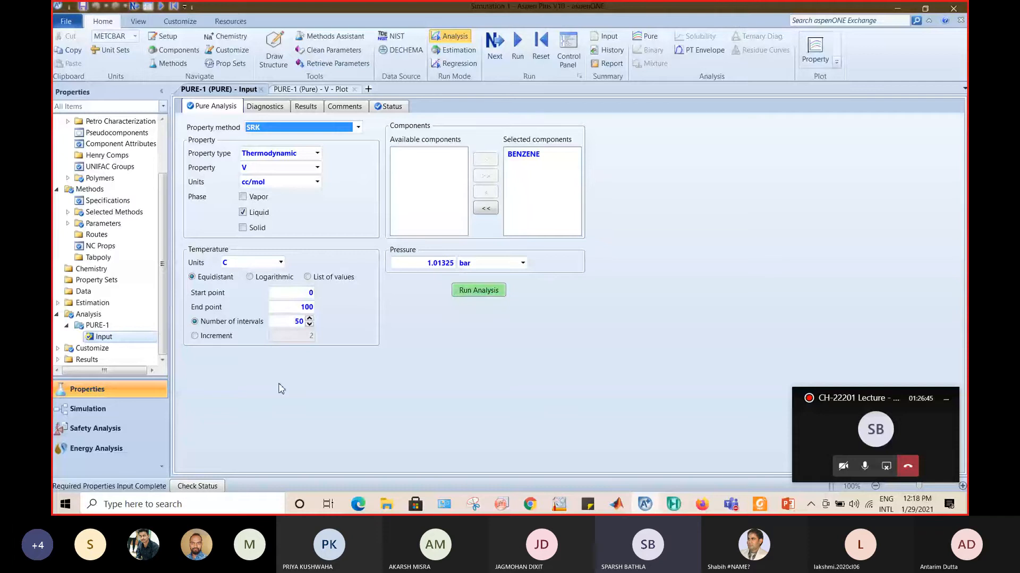
left_click(281, 389)
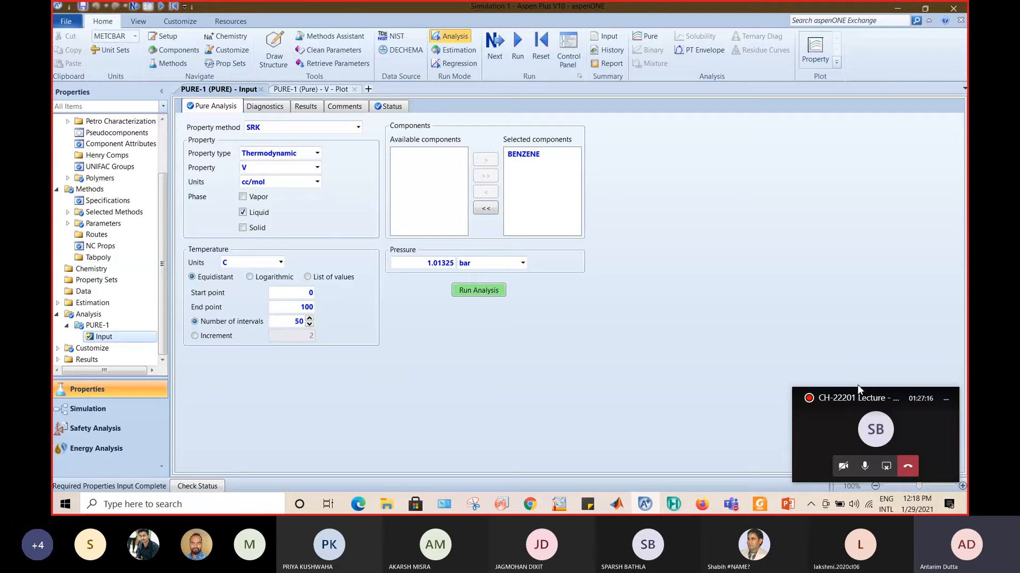
left_click(872, 425)
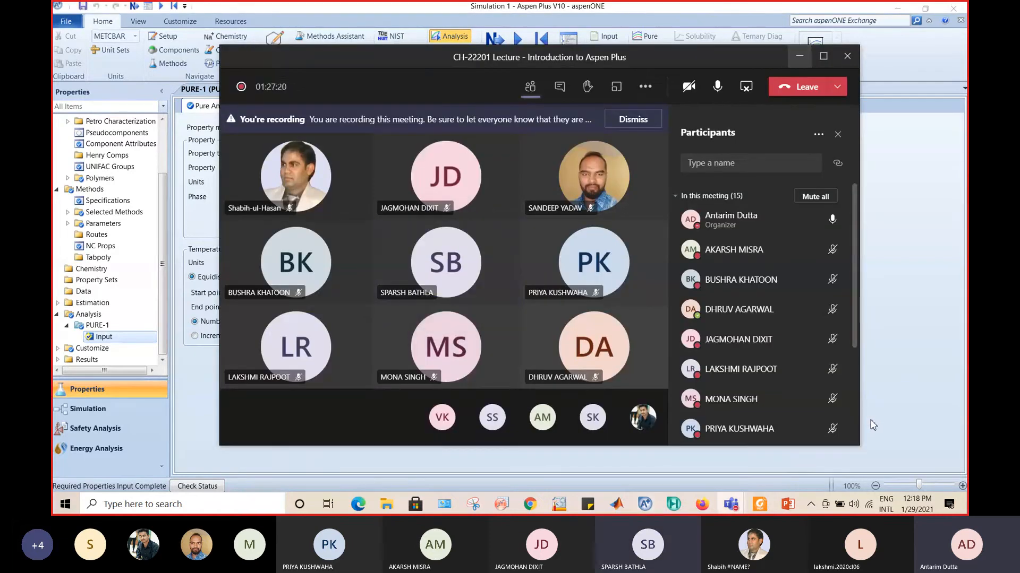
left_click(798, 58)
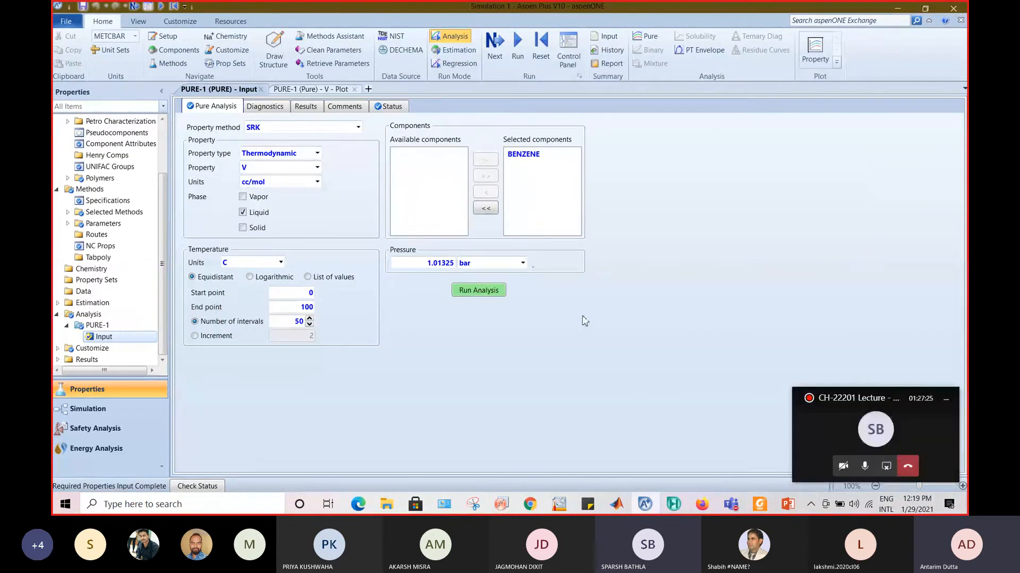
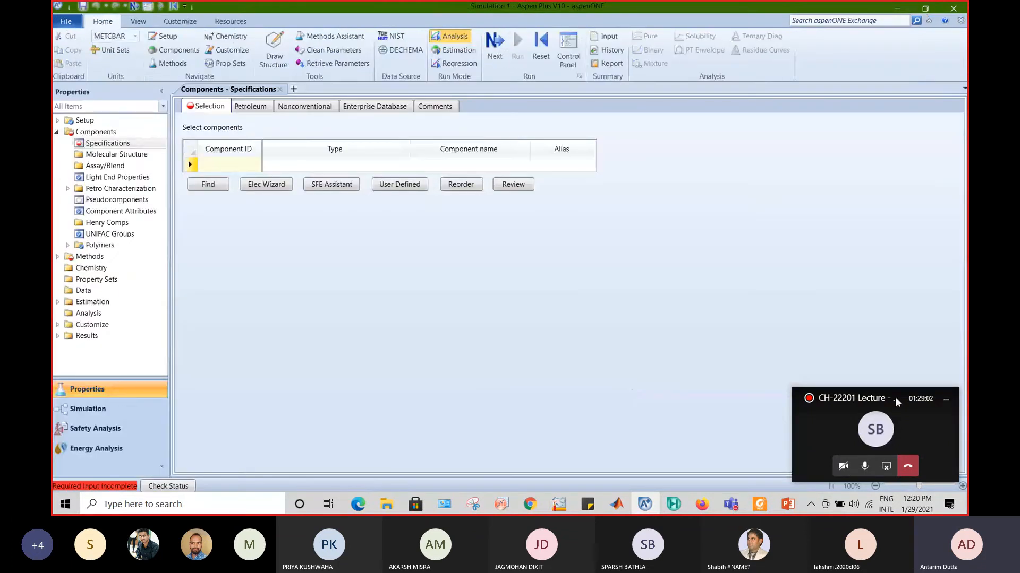
Check the binary systems on the PowerPoint practice problems slide, and enter MEK as the first component in Aspen Plus.
left_click(788, 505)
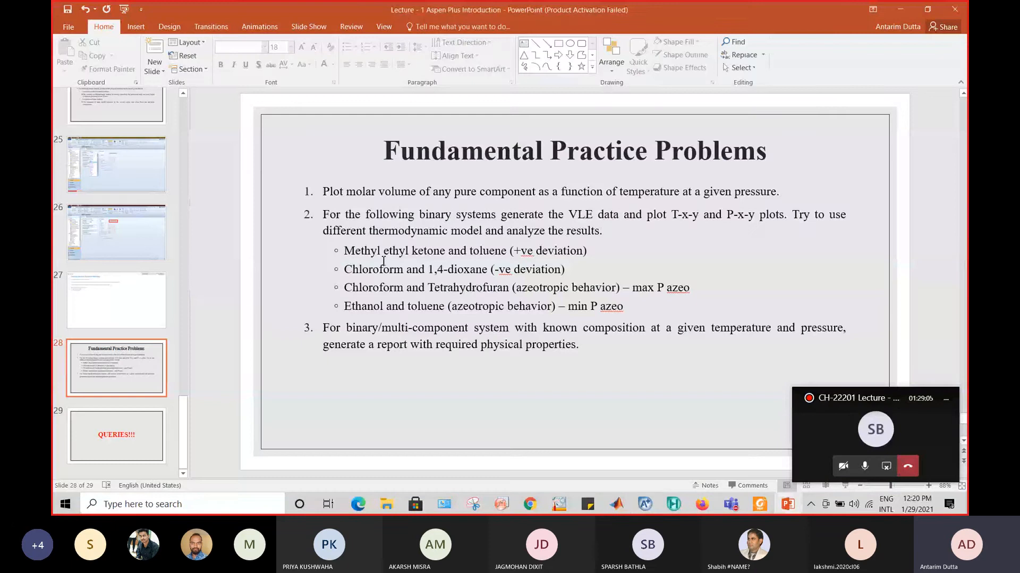
left_click(901, 9)
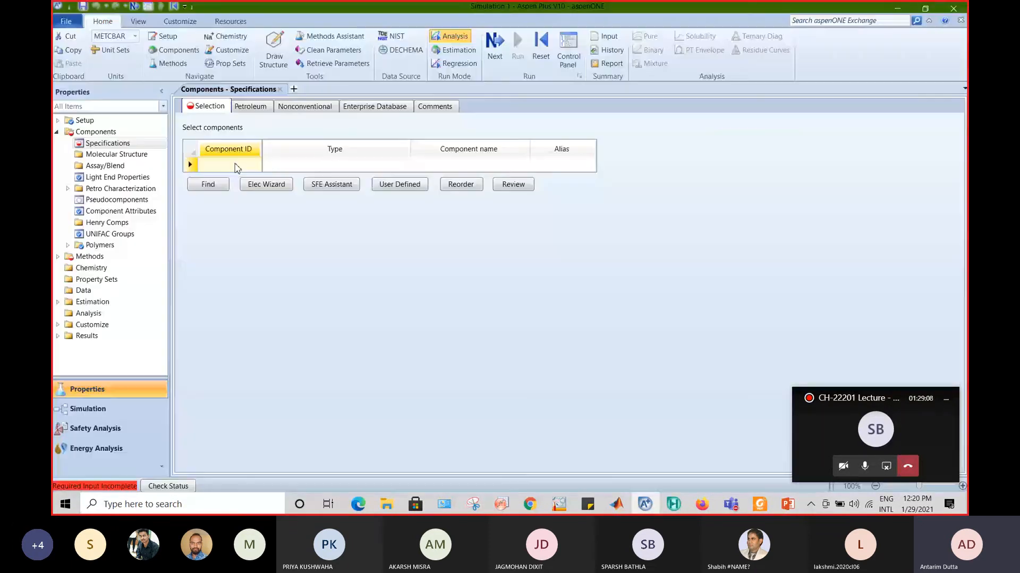
left_click(237, 165)
type("MEK")
key("Return")
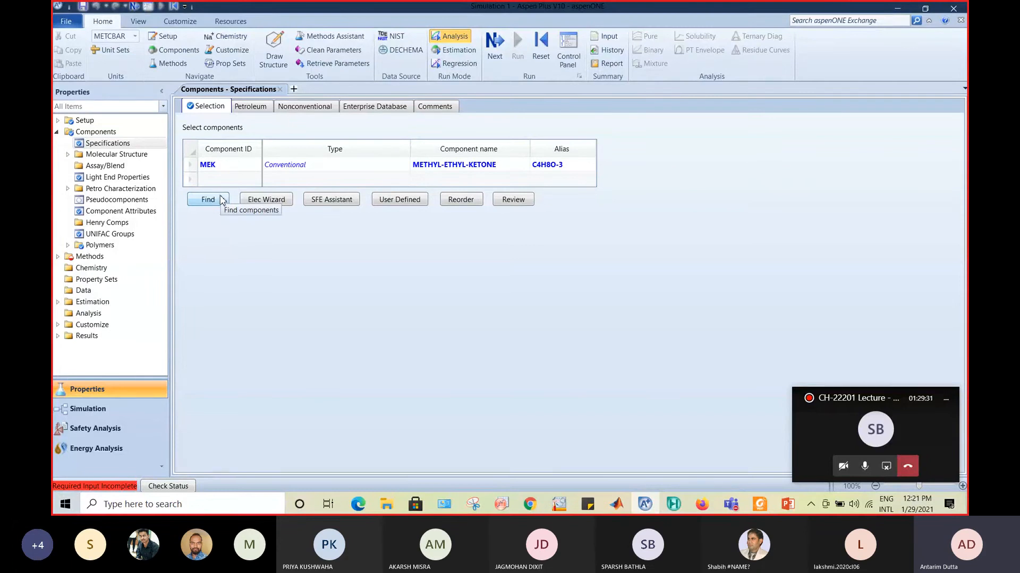
Find the compound whose name equals toluene and add it as the second component.
left_click(216, 180)
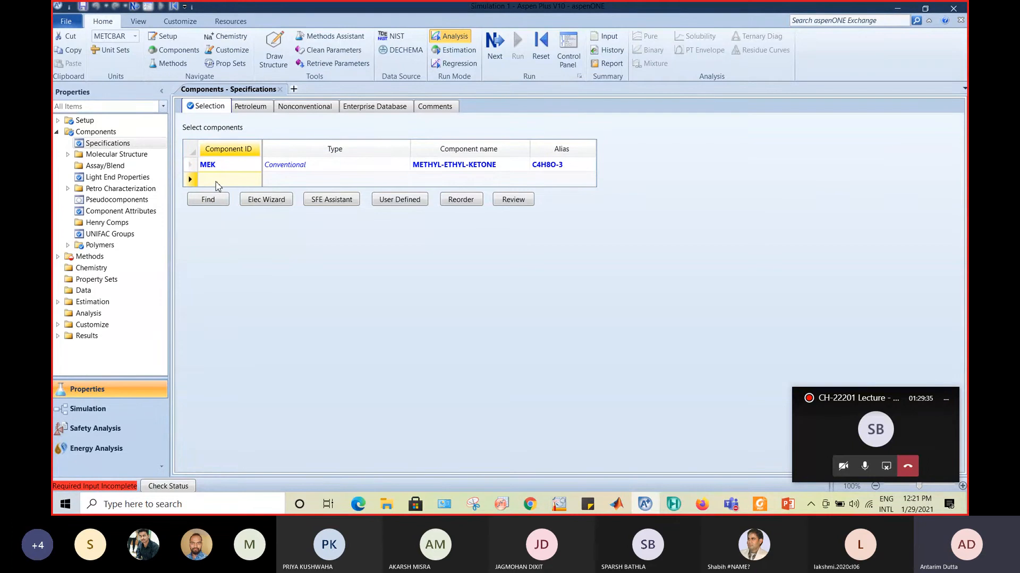
left_click(218, 206)
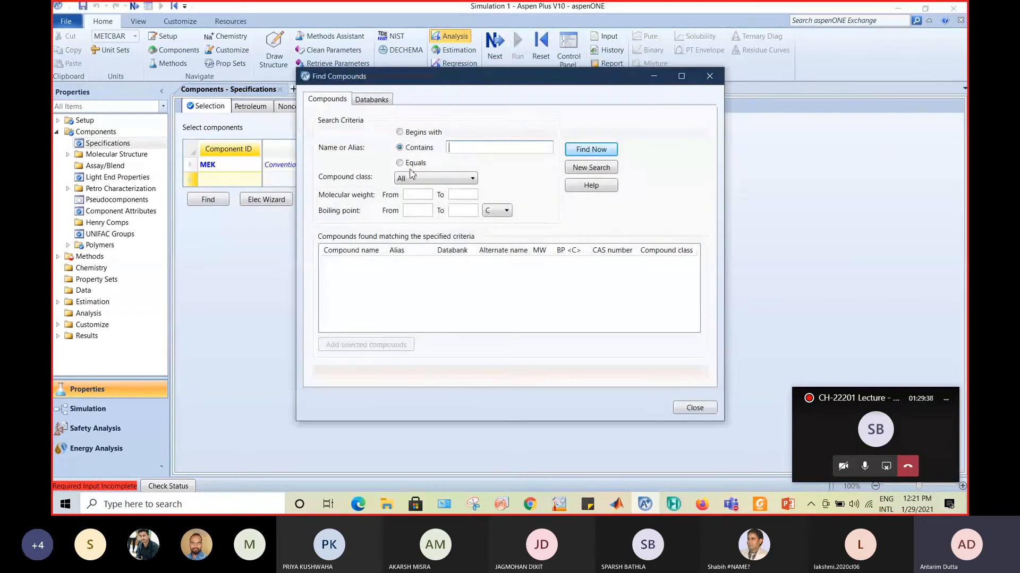
left_click(413, 163)
left_click(456, 148)
type("toluene")
left_click(613, 149)
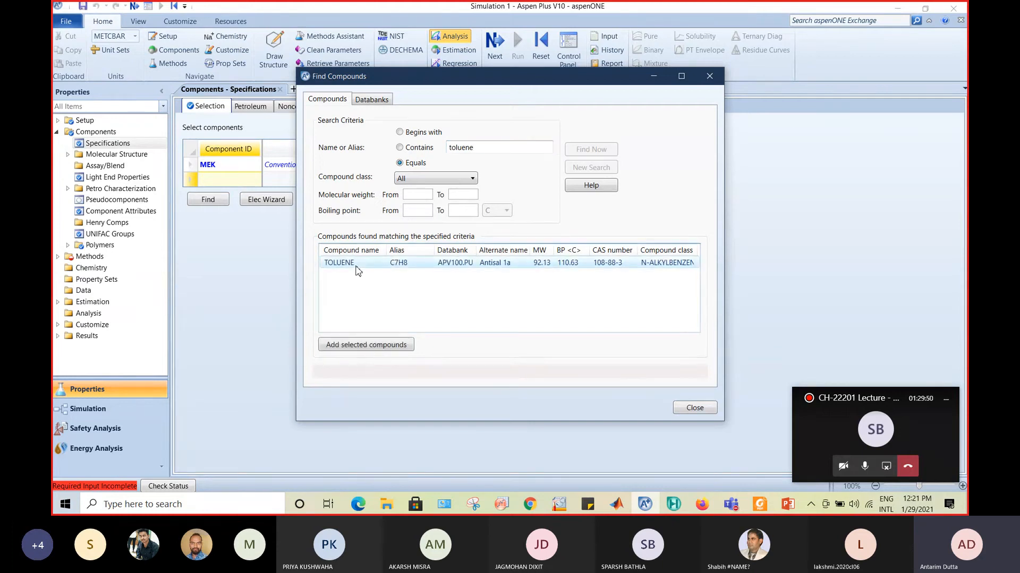
left_click(356, 267)
left_click(348, 351)
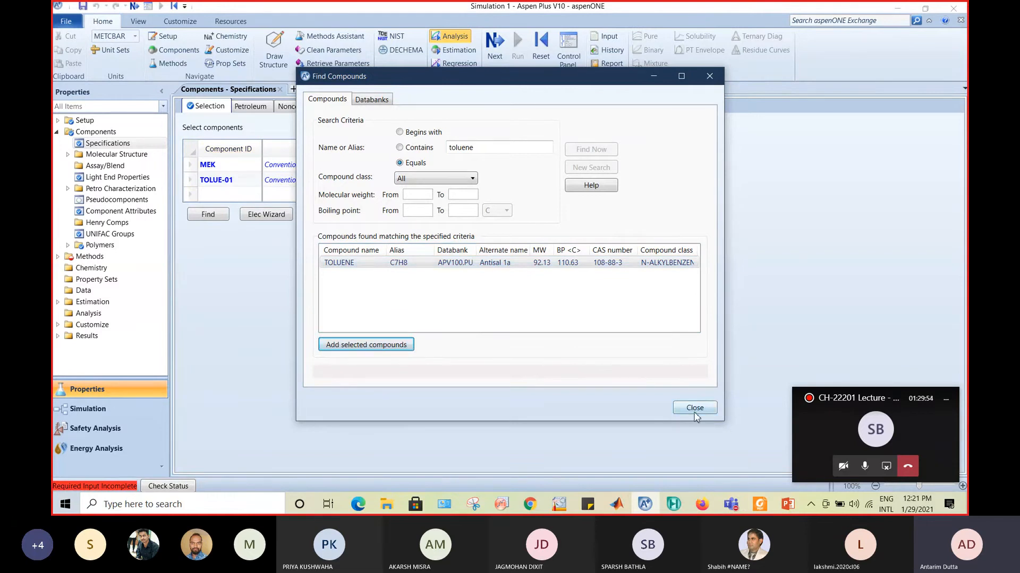
left_click(694, 409)
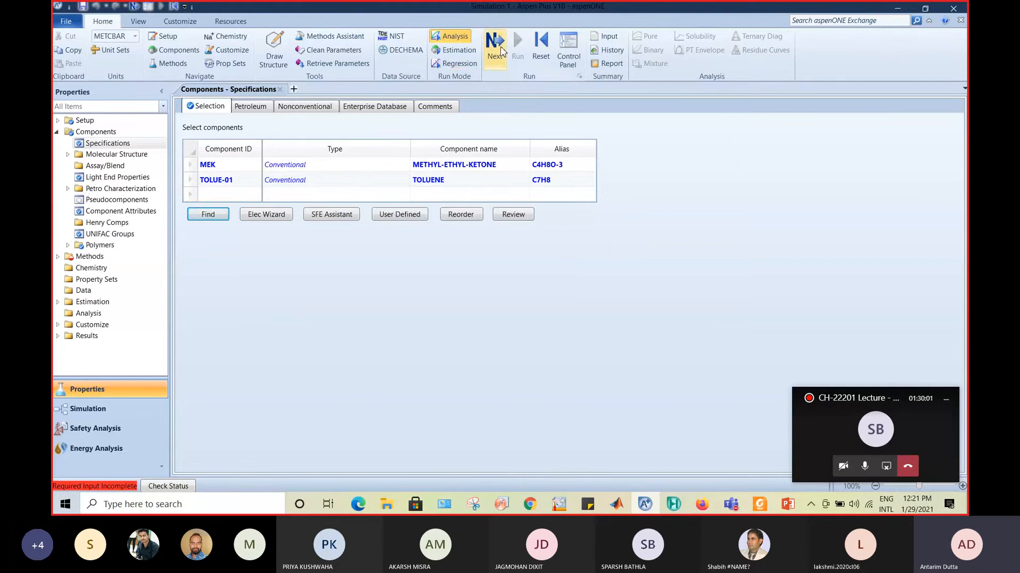
Set UNIQUAC as the base property method and proceed to its binary interaction parameters for MEK and toluene.
left_click(497, 43)
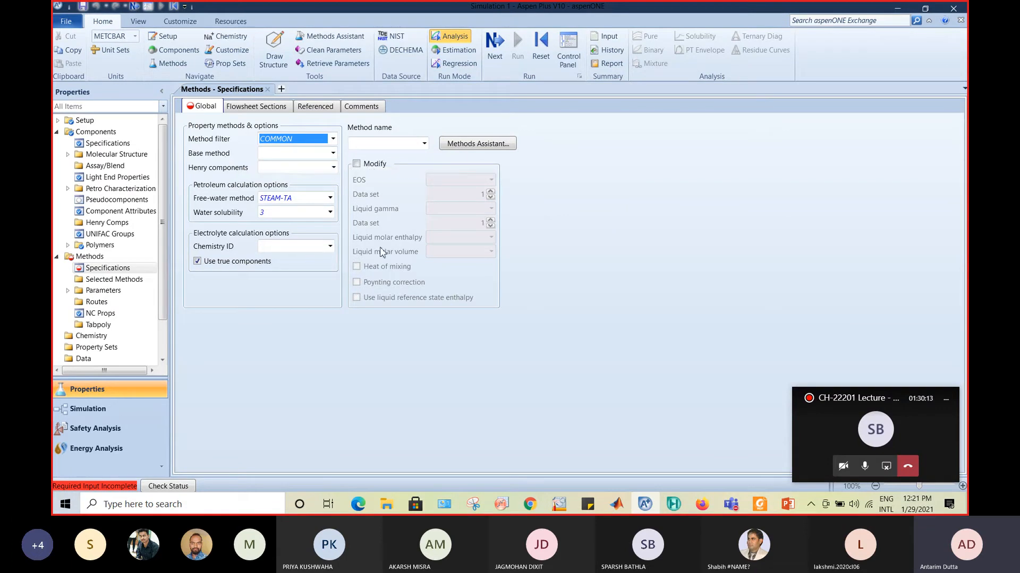
left_click(329, 355)
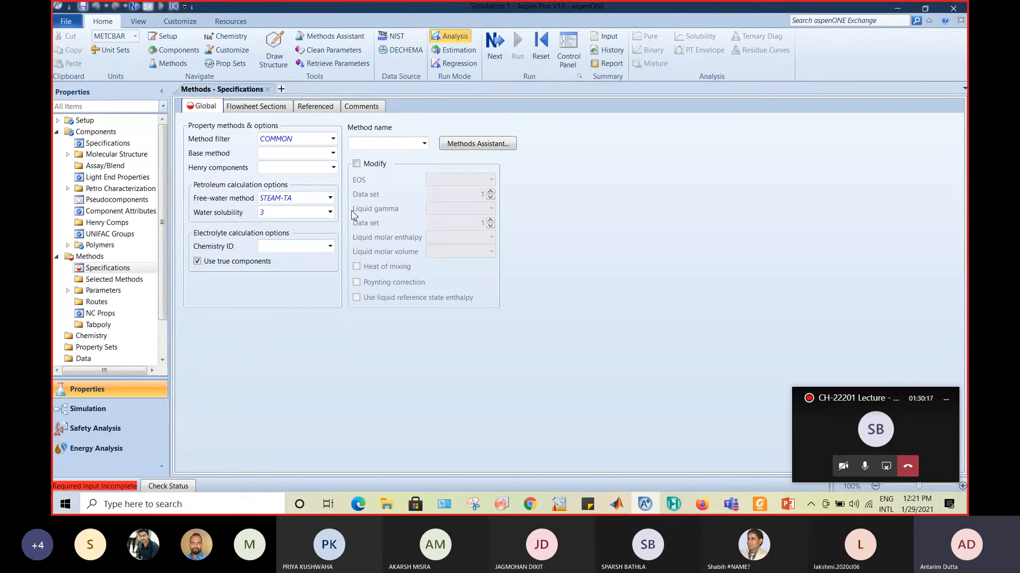
left_click(335, 157)
left_click(335, 157)
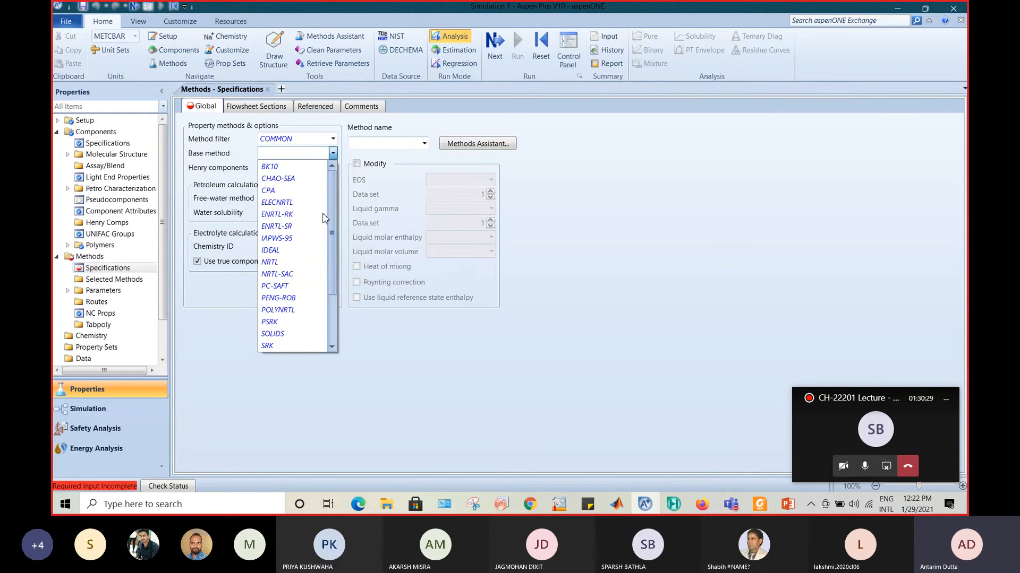
scroll(301, 254, "down", 2)
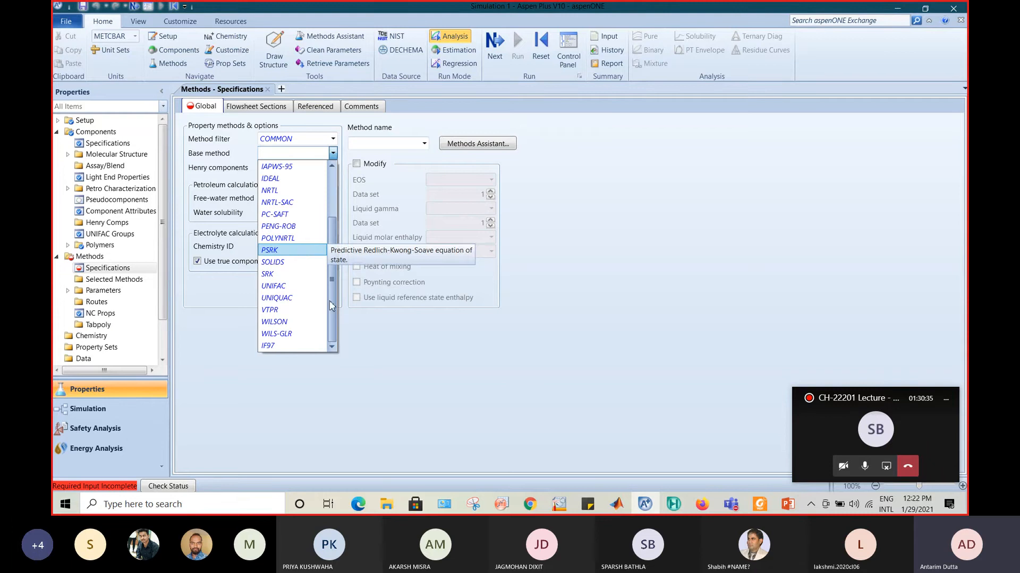
left_click(294, 301)
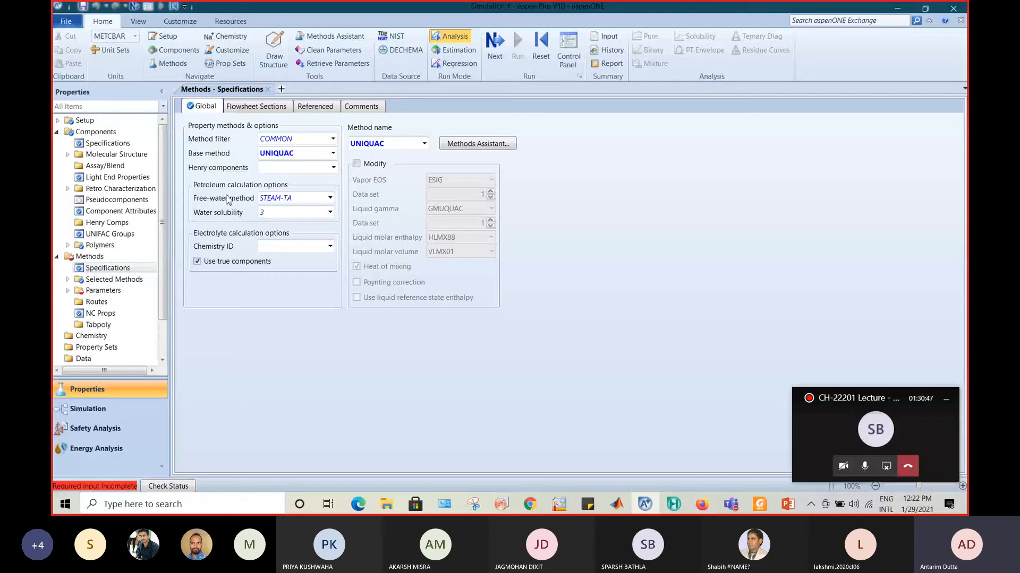
left_click(495, 62)
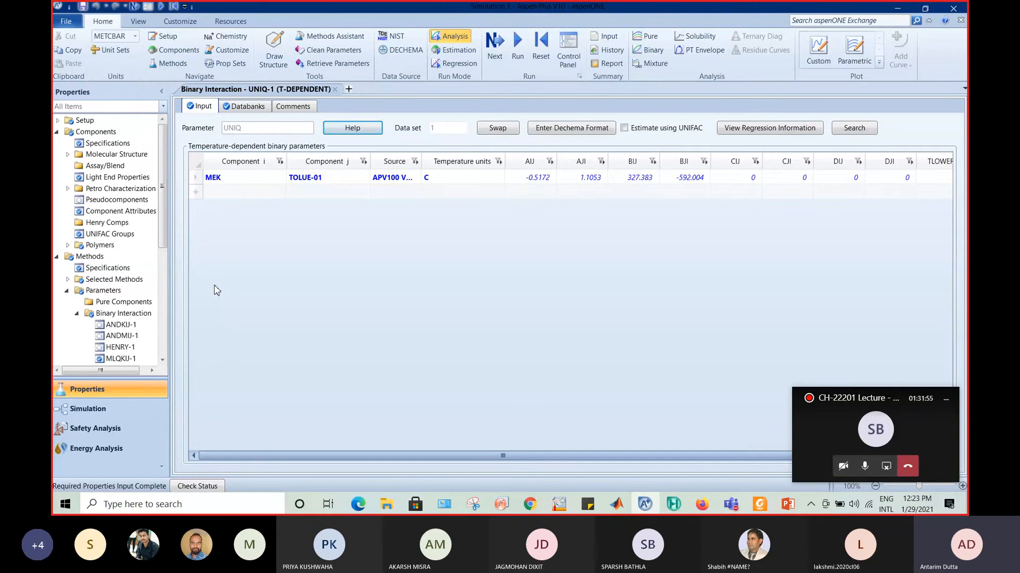
Run a Pxy binary analysis of MEK and toluene at 25 C, and clear the plot legend and meeting window off the curves.
left_click(647, 56)
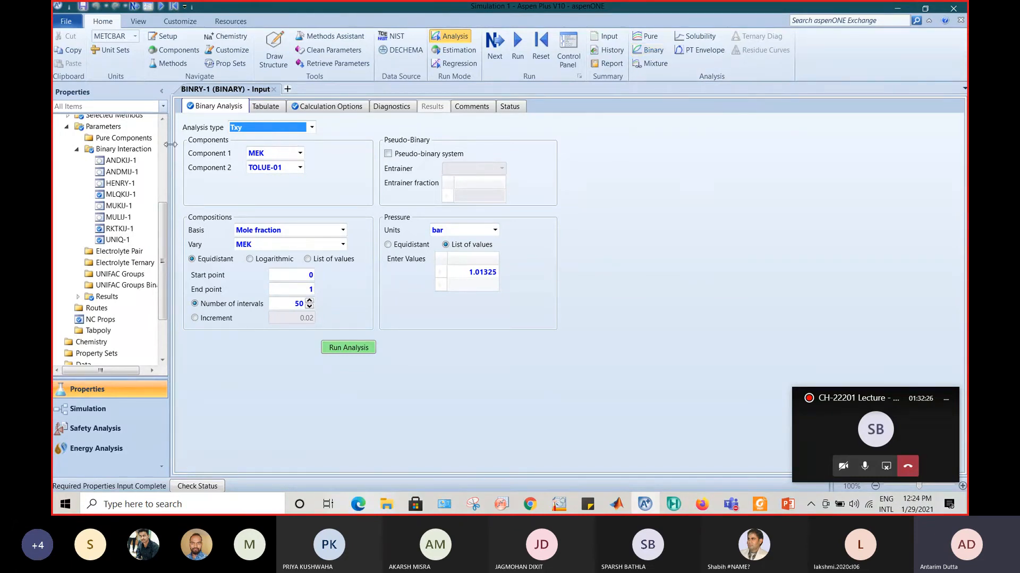
left_click(312, 128)
left_click(297, 154)
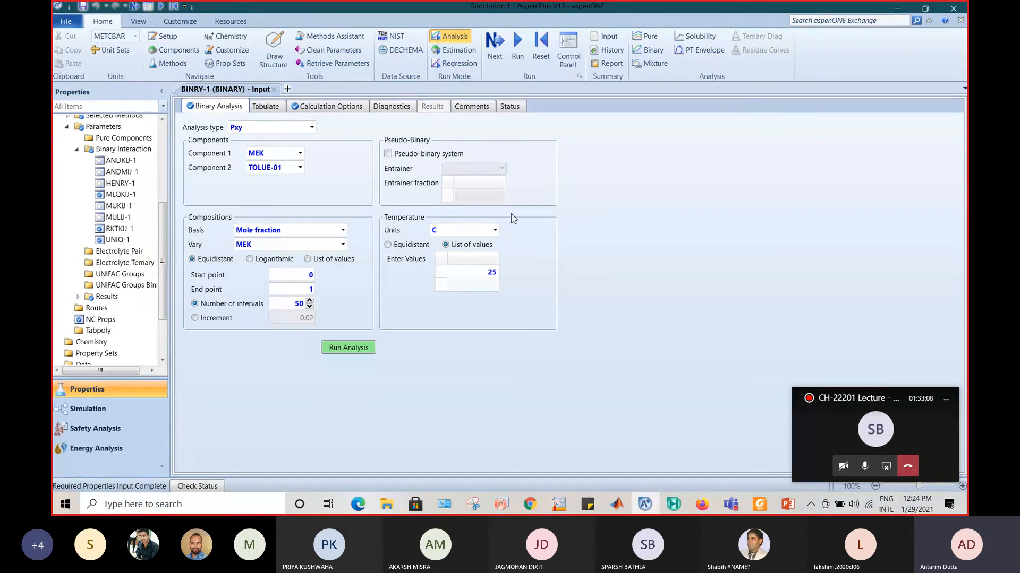
left_click(356, 352)
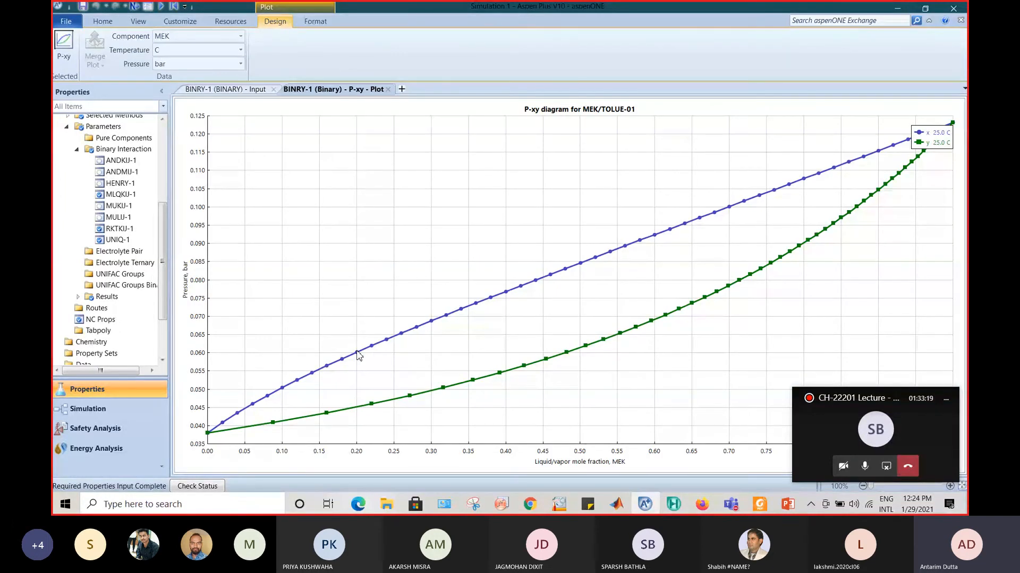
left_click_drag(931, 141, 929, 232)
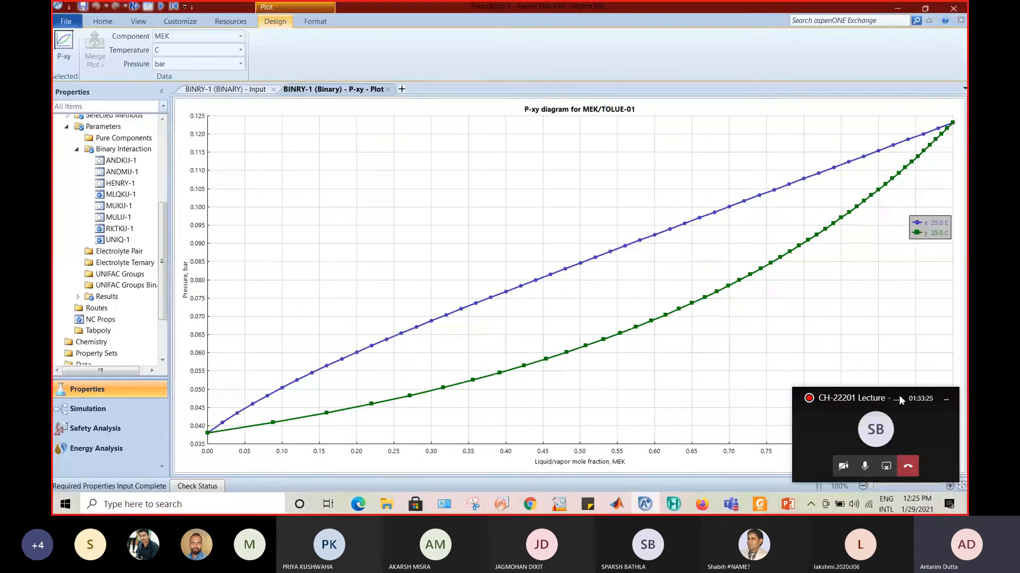
left_click(946, 400)
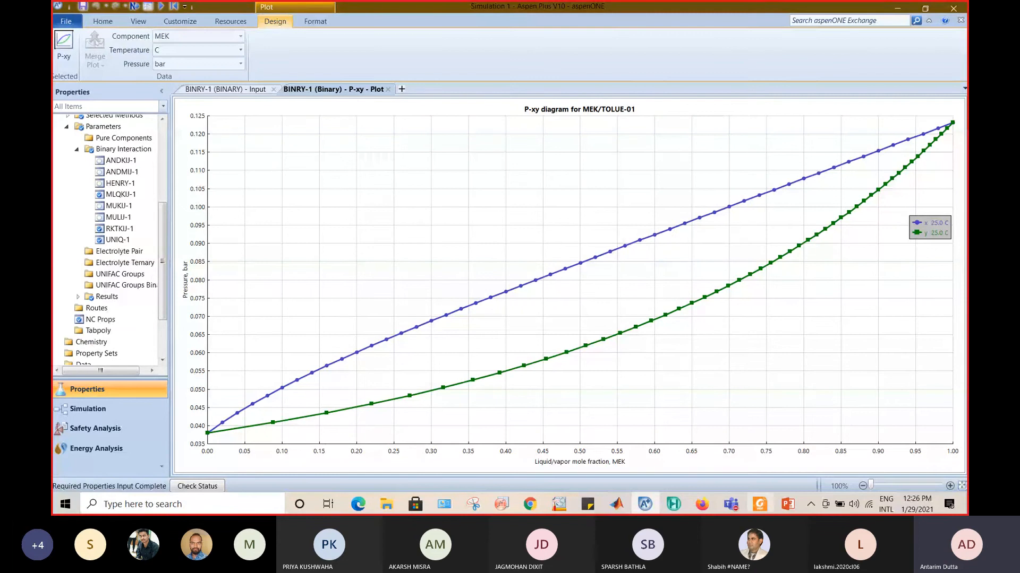
Check the participants in the Microsoft Teams meeting window and minimize it again.
mouse_move(788, 504)
mouse_move(731, 504)
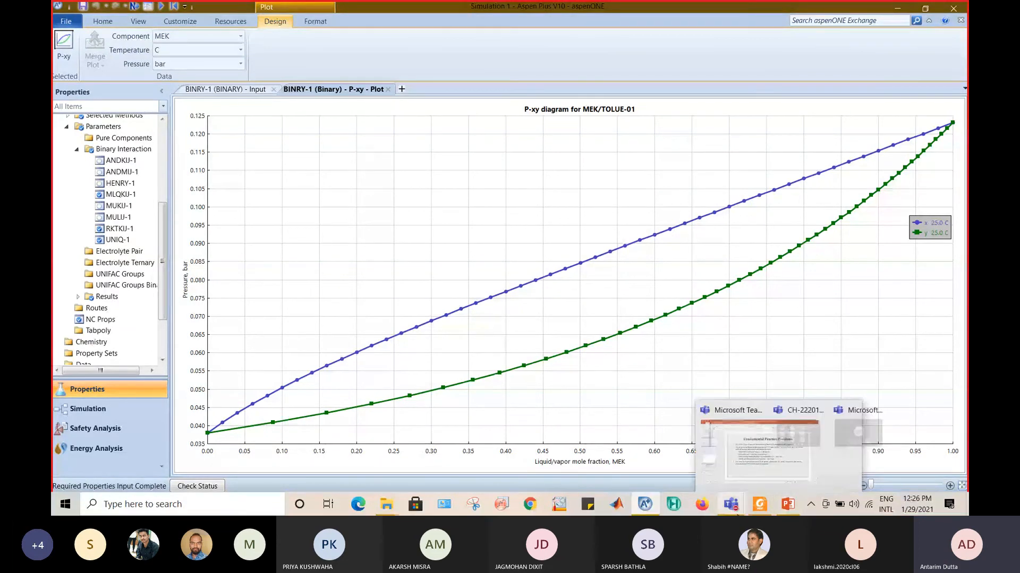
left_click(843, 442)
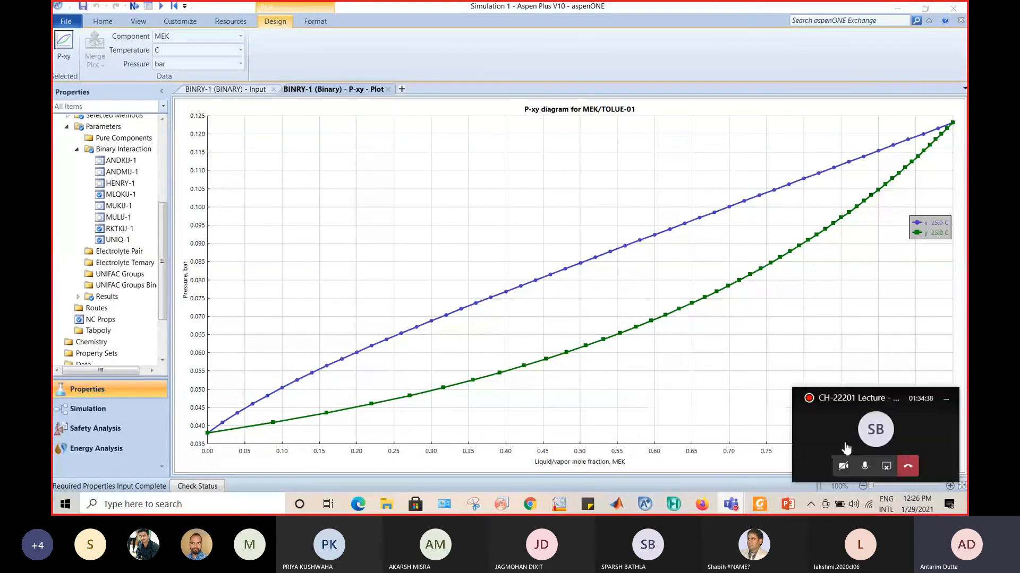
left_click(884, 434)
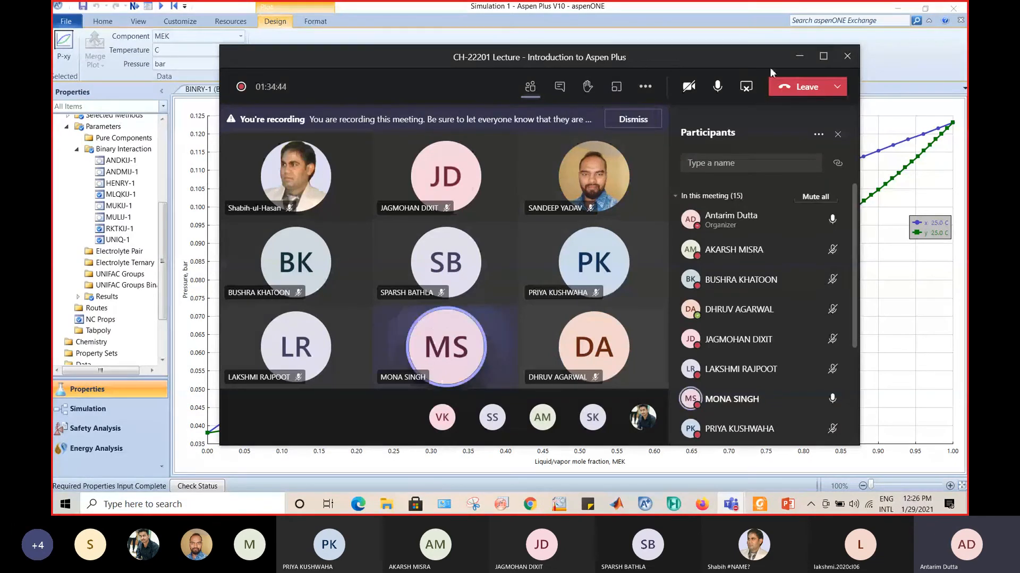
left_click(799, 56)
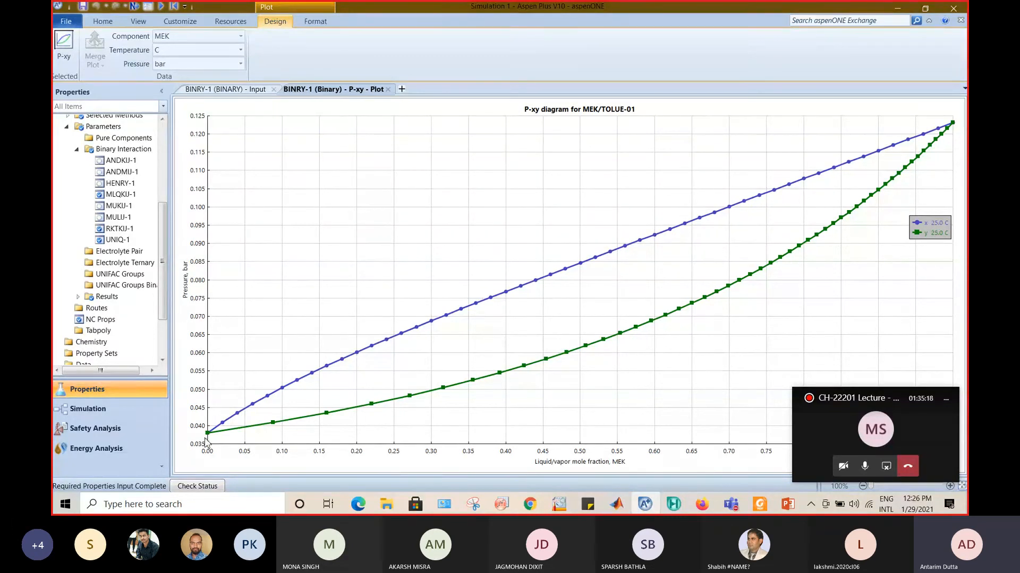
Check the practice problems slide in PowerPoint, and examine the Pxy results table in Aspen Plus over the full MEK composition range.
left_click(788, 507)
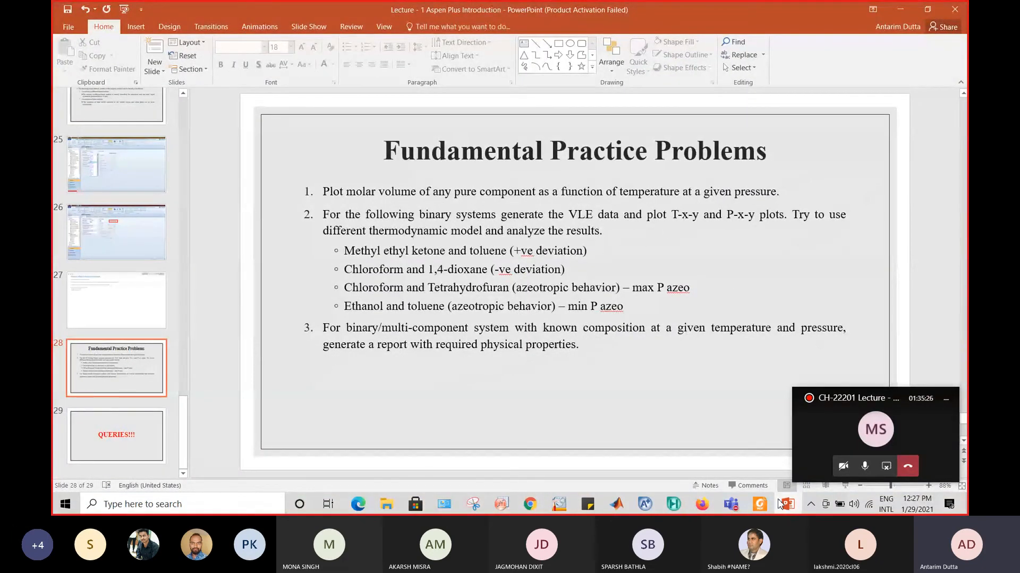
left_click(901, 11)
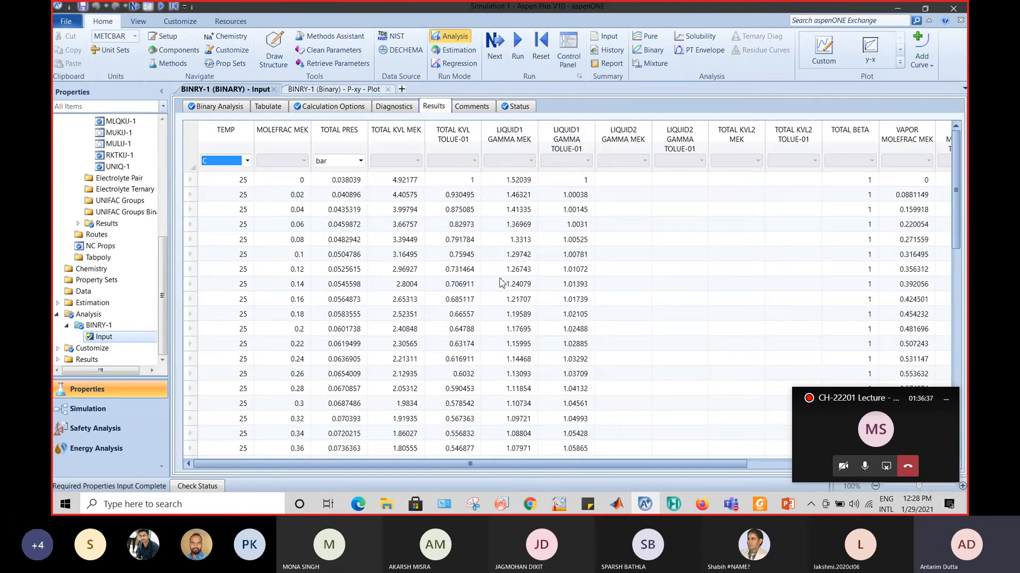
scroll(525, 396, "down", 3)
scroll(525, 396, "down", 10)
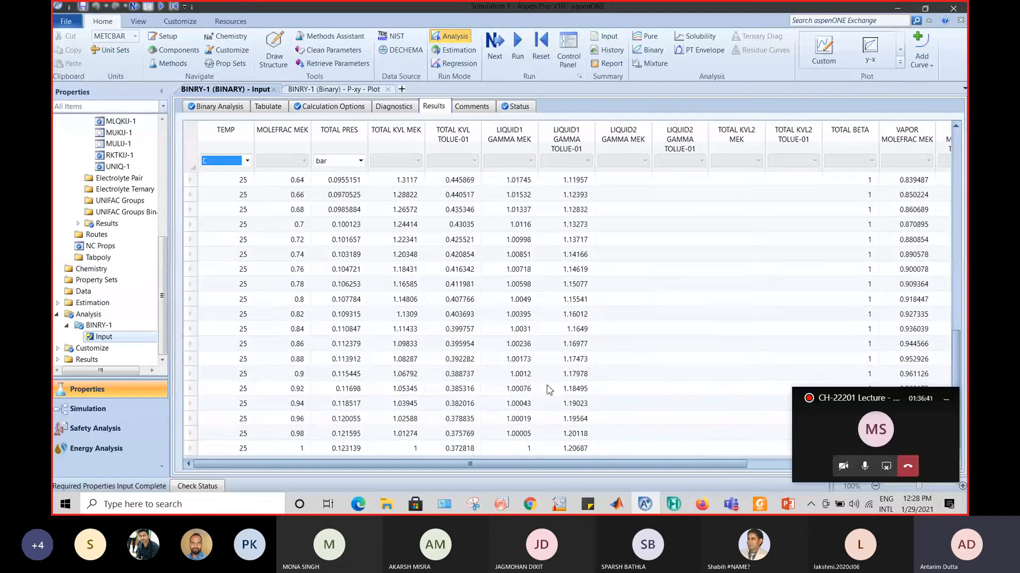
scroll(509, 399, "up", 5)
scroll(507, 399, "up", 6)
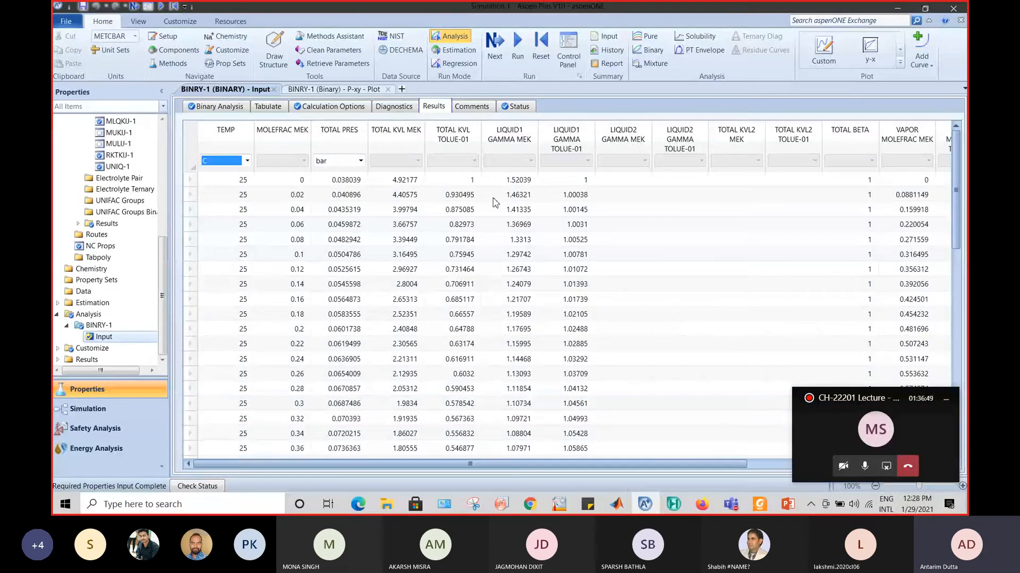
scroll(537, 321, "down", 5)
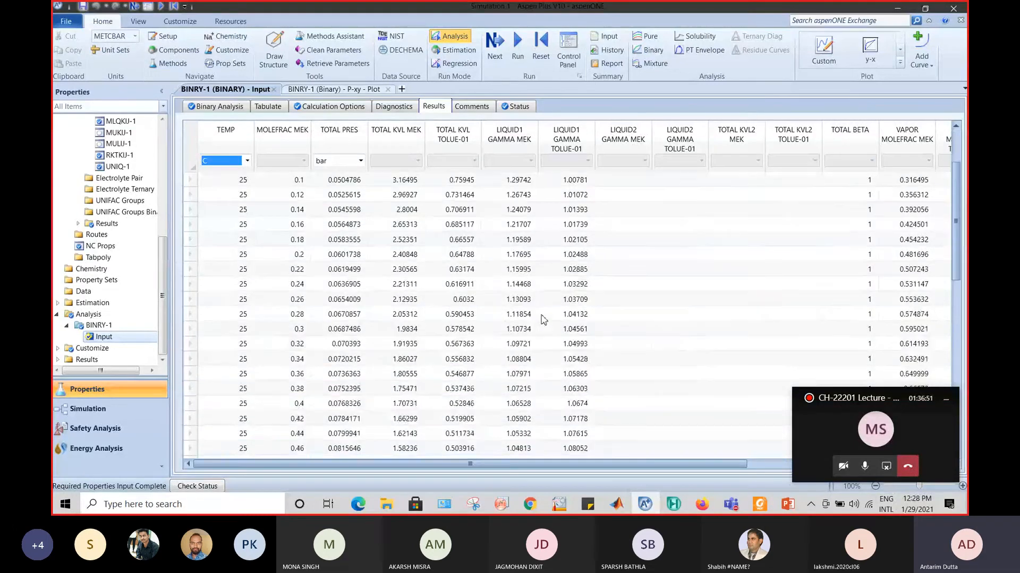
scroll(543, 319, "down", 3)
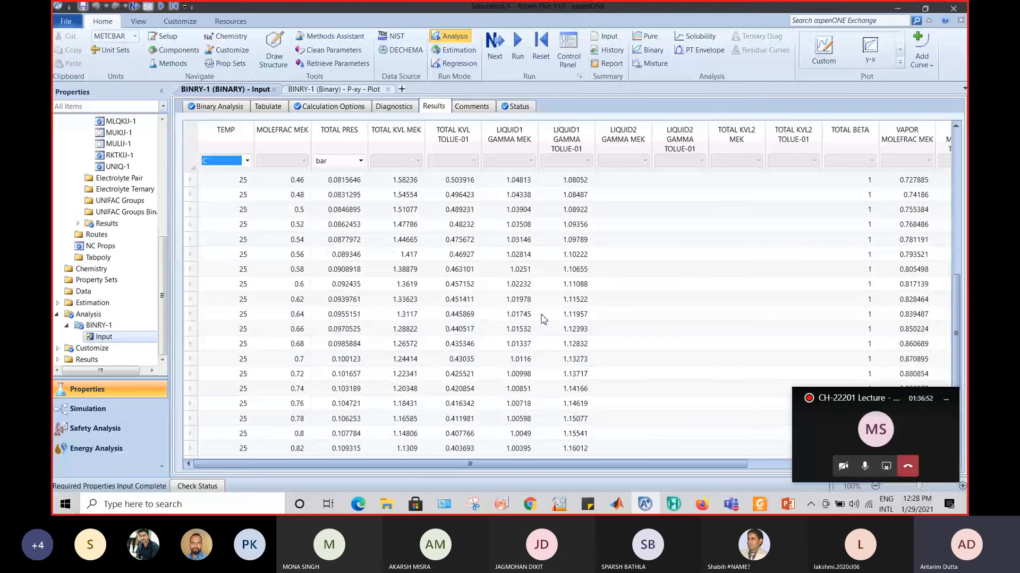
scroll(542, 319, "down", 3)
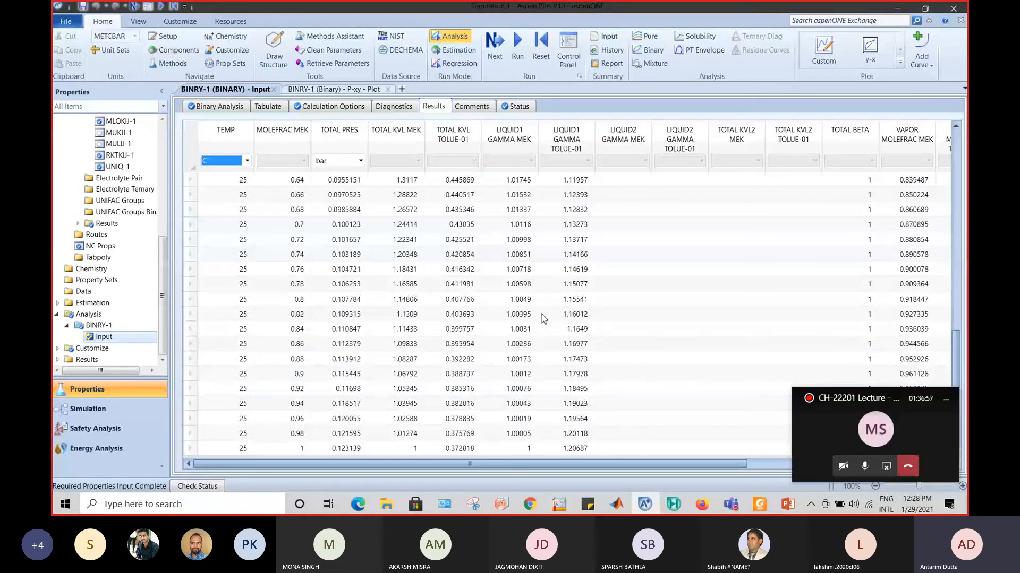
Change the binary analysis type to Txy, run it at 1.01325 bar, and clear the meeting window off the plot.
left_click(215, 106)
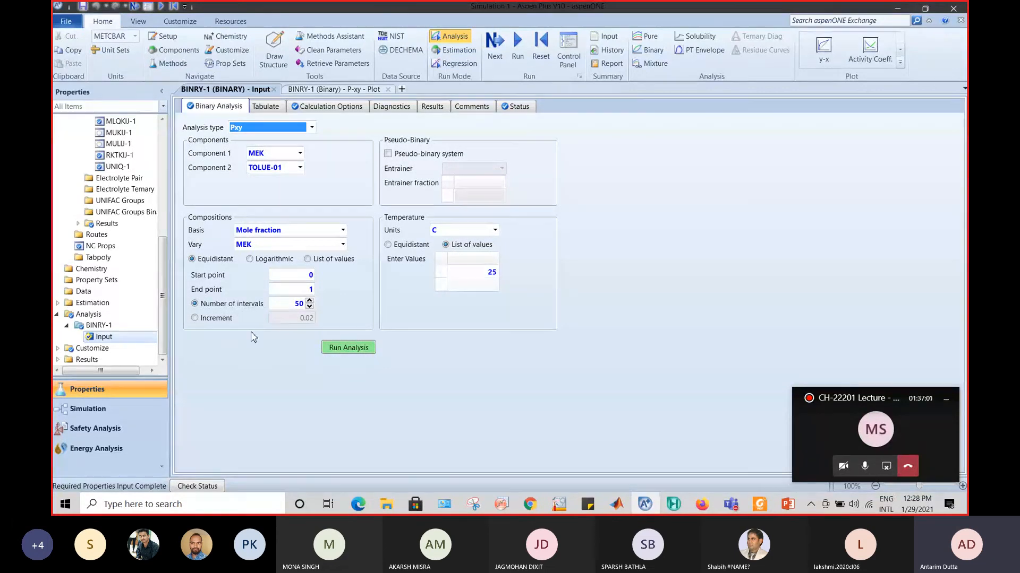
left_click(312, 128)
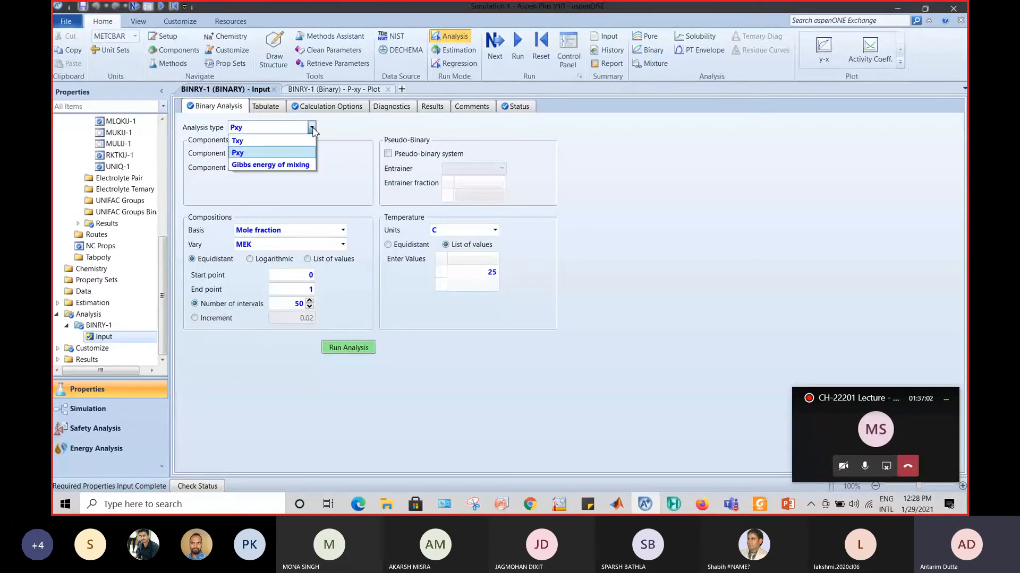
left_click(286, 141)
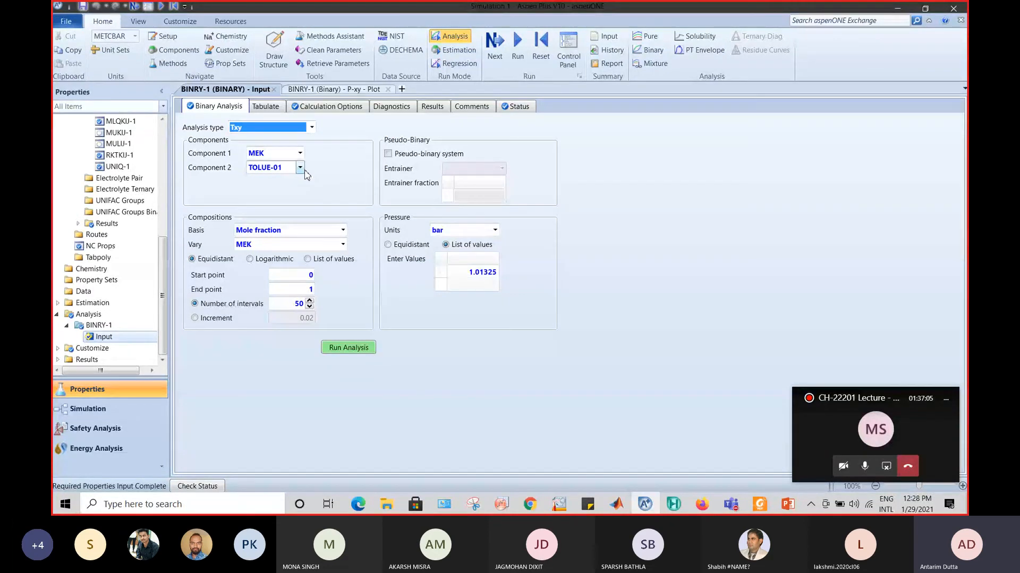
left_click(340, 214)
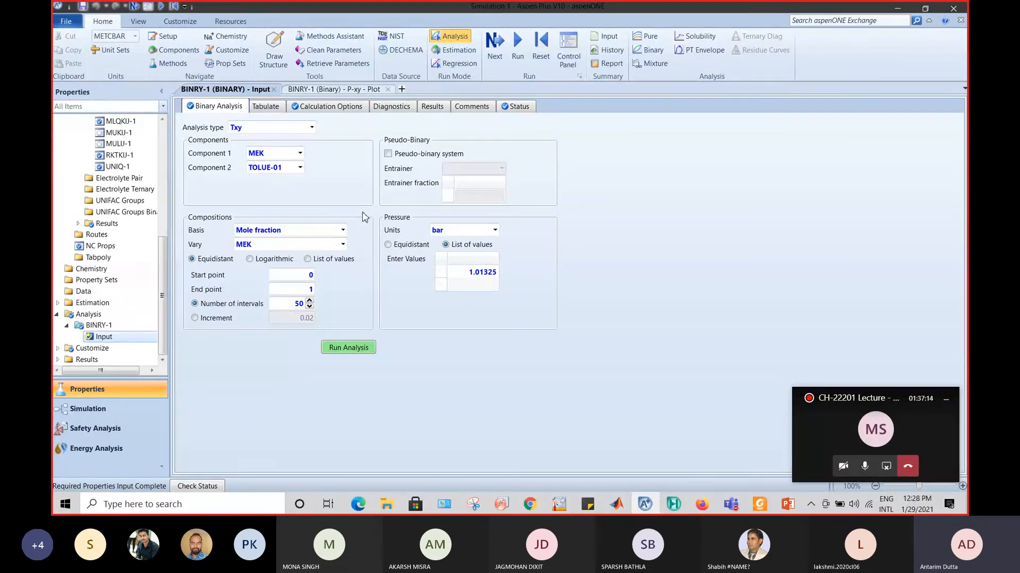
left_click(360, 351)
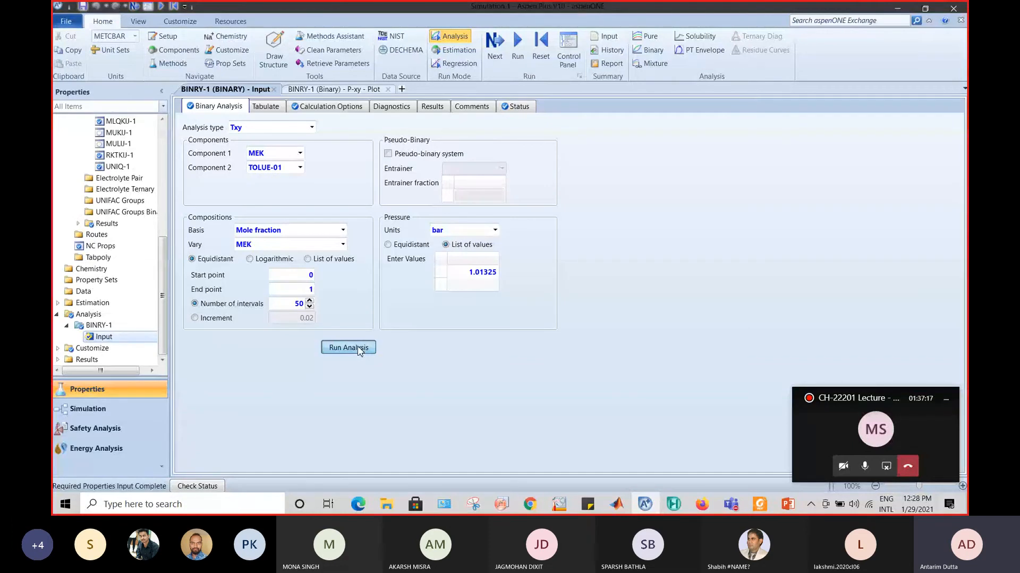
left_click(349, 347)
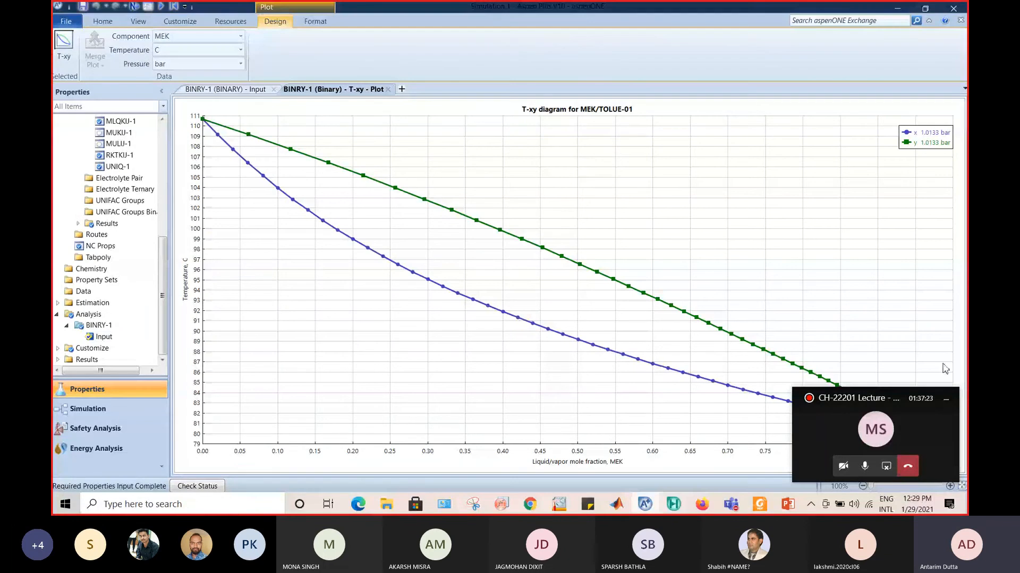
left_click_drag(896, 402, 308, 344)
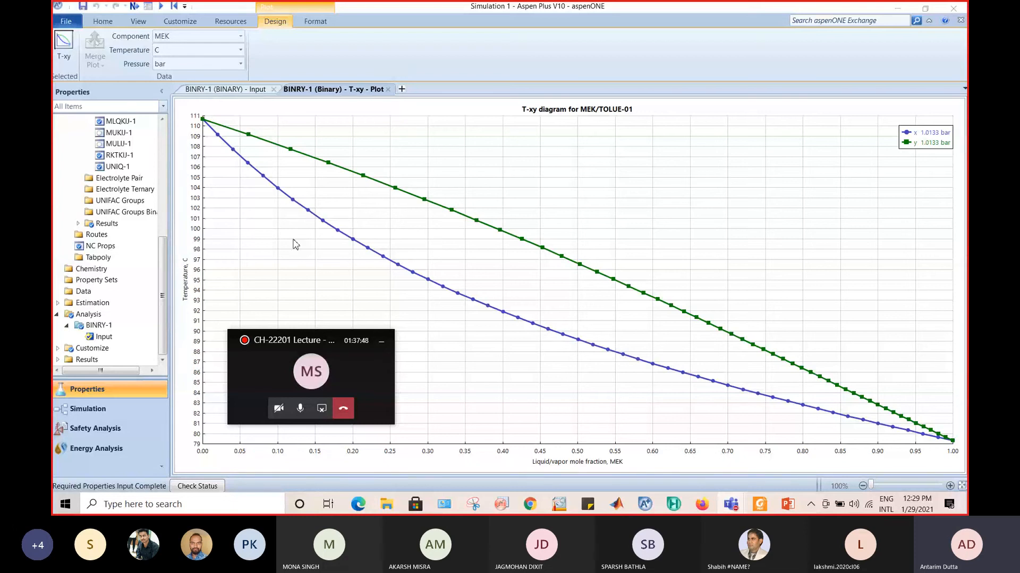
left_click(382, 342)
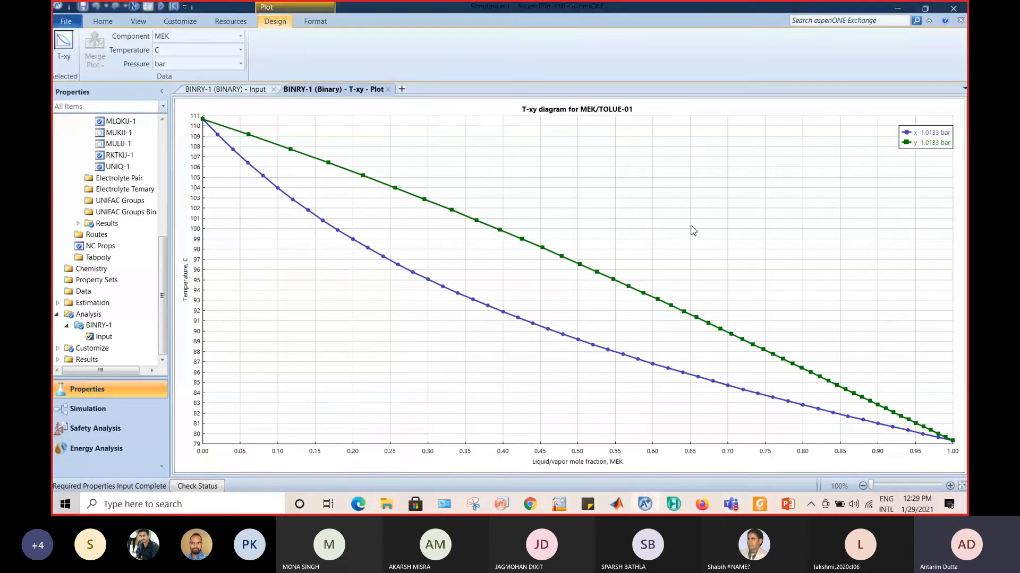
Create a y-x diagram from the Txy analysis and move its legend below the equilibrium curve.
left_click(202, 90)
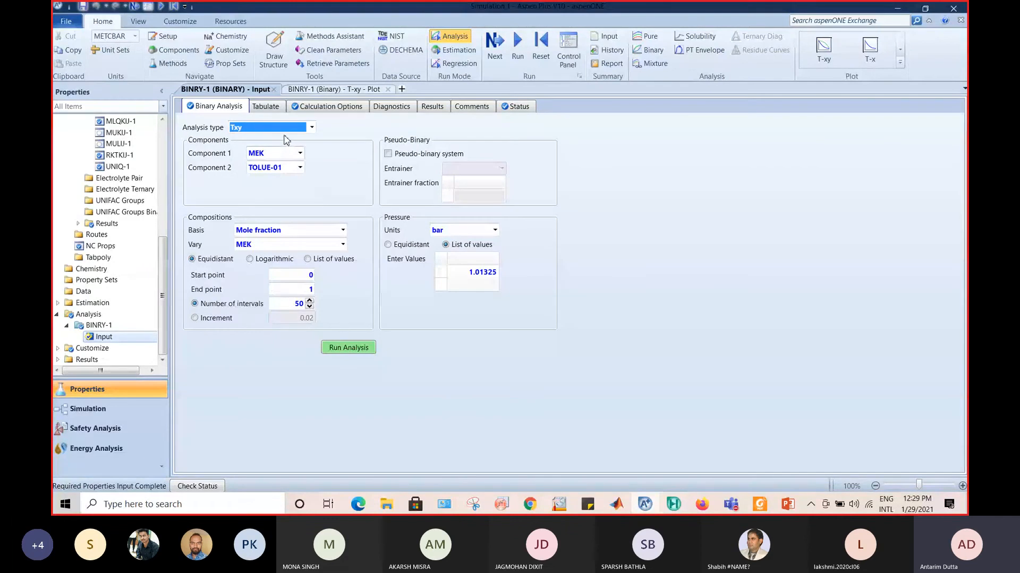
left_click(901, 49)
left_click(900, 49)
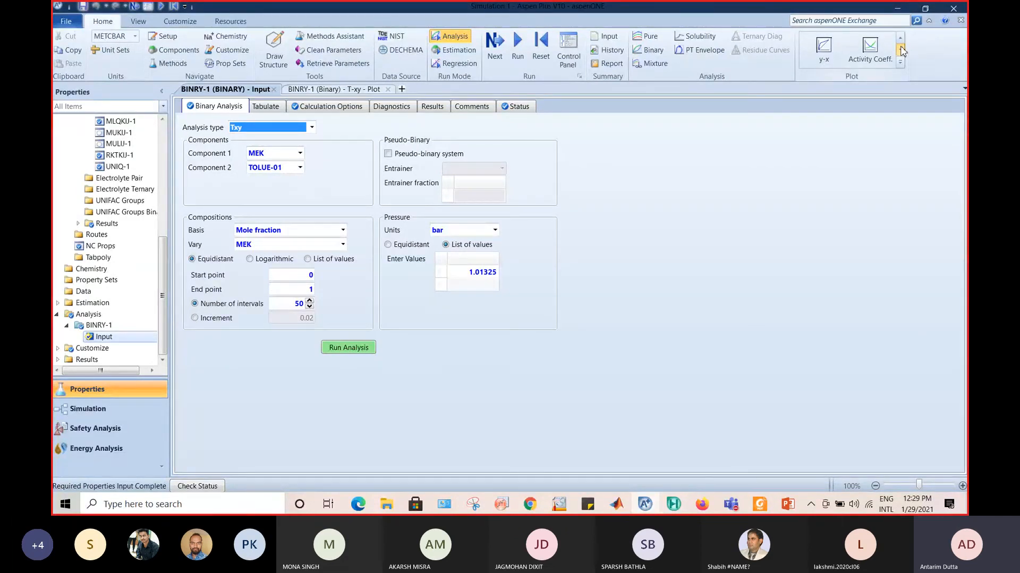
left_click(901, 38)
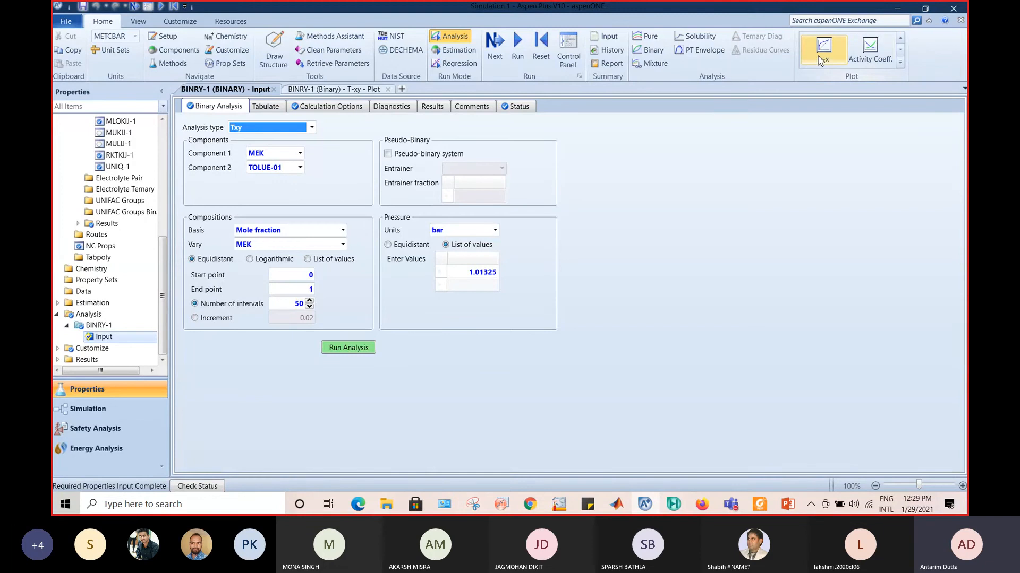
left_click(822, 53)
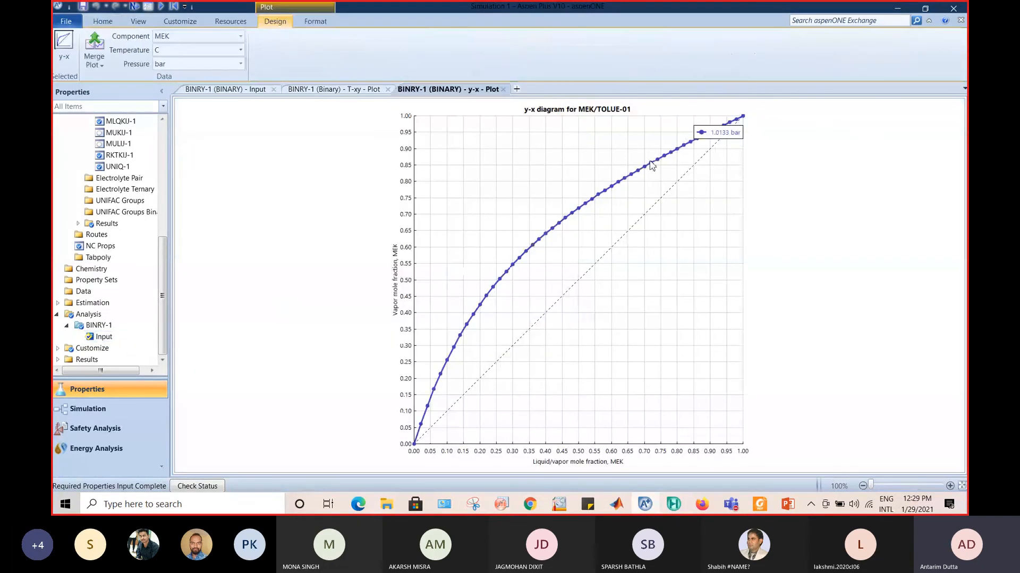
left_click_drag(714, 132, 714, 252)
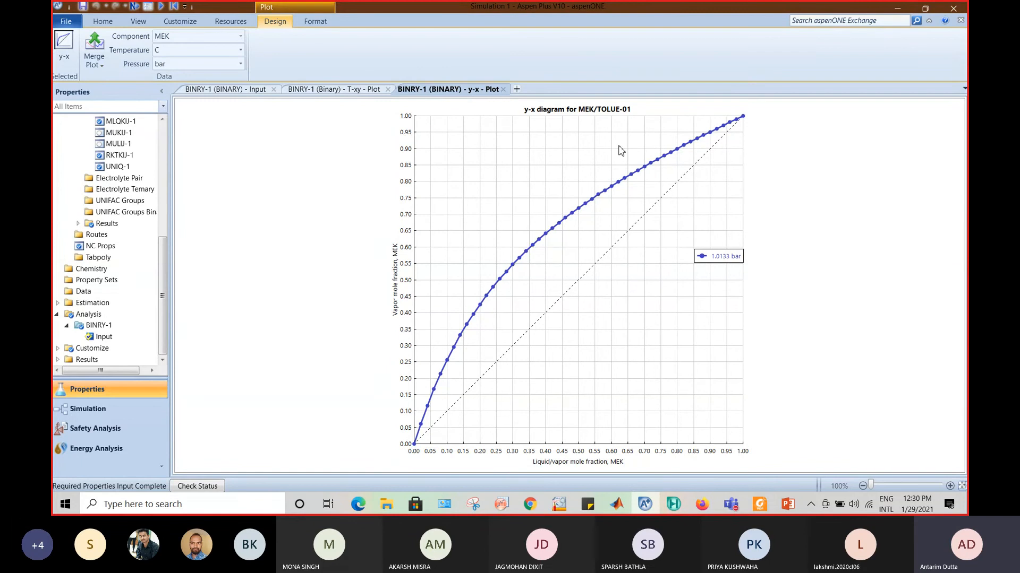
Close the y-x and T-xy plots of the MEK/toluene binary analysis.
left_click(503, 89)
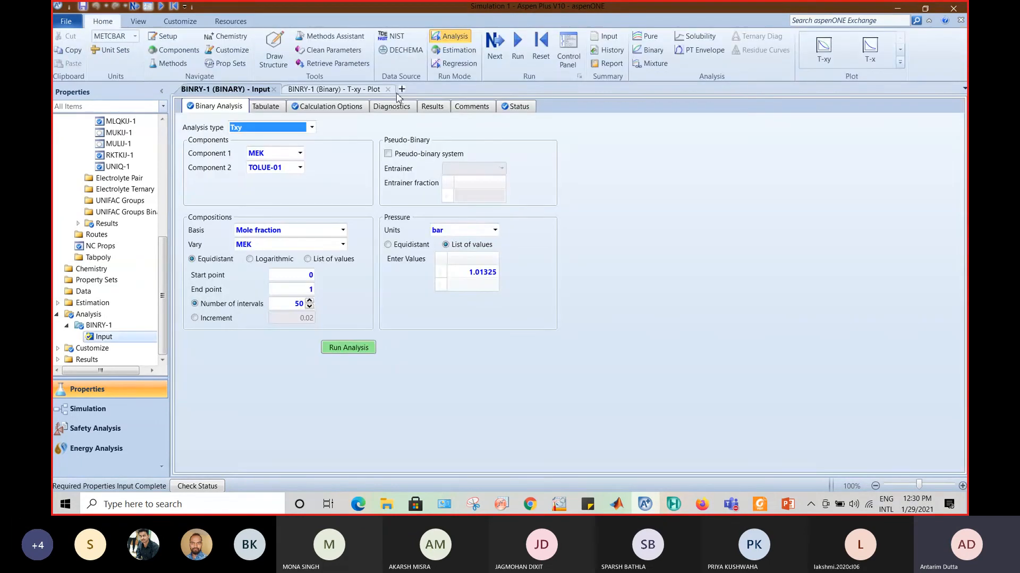
left_click(387, 89)
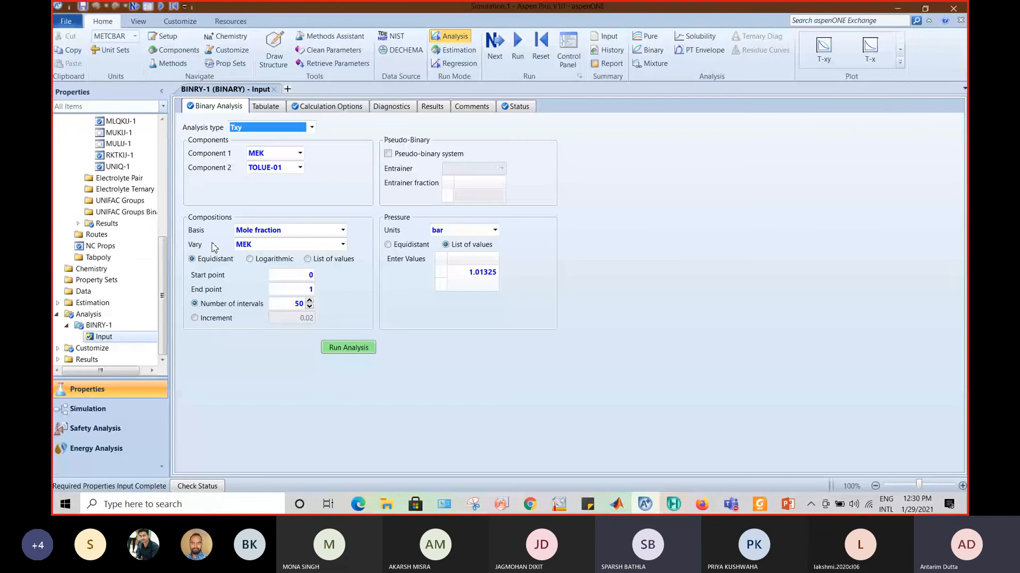
Check the Microsoft Teams call window of the lecture and minimize it again.
left_click(730, 505)
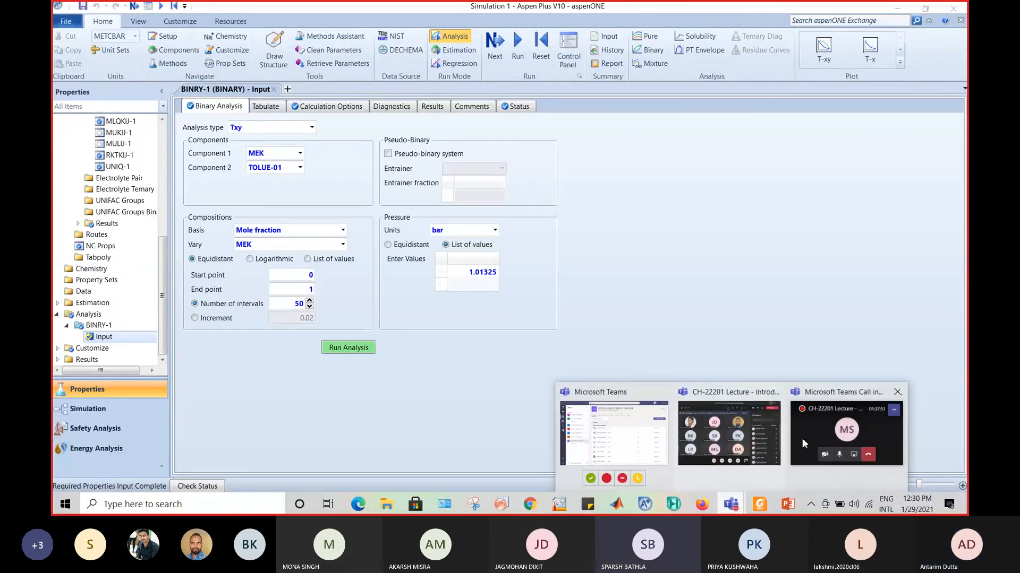
mouse_move(807, 443)
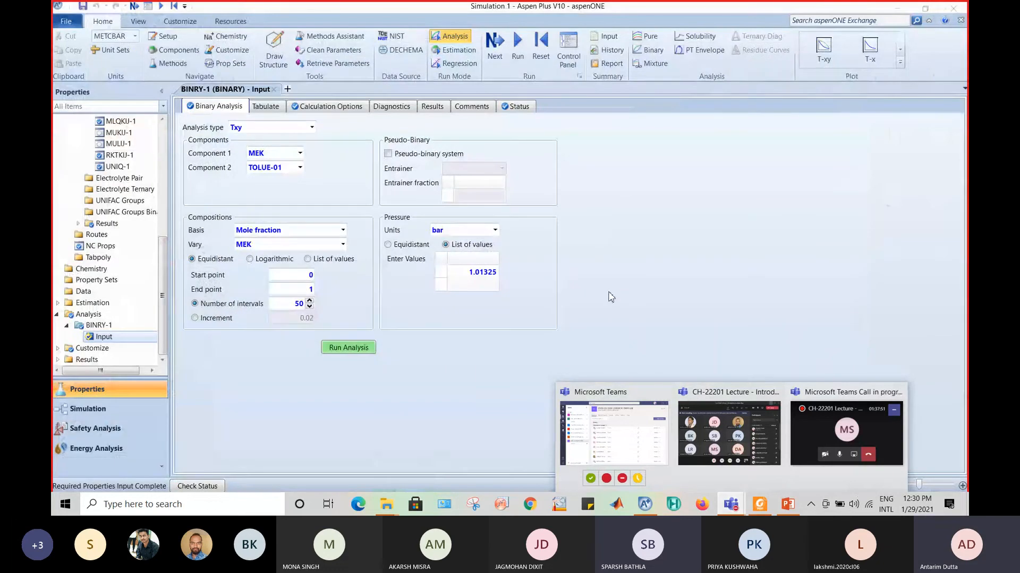
left_click(609, 292)
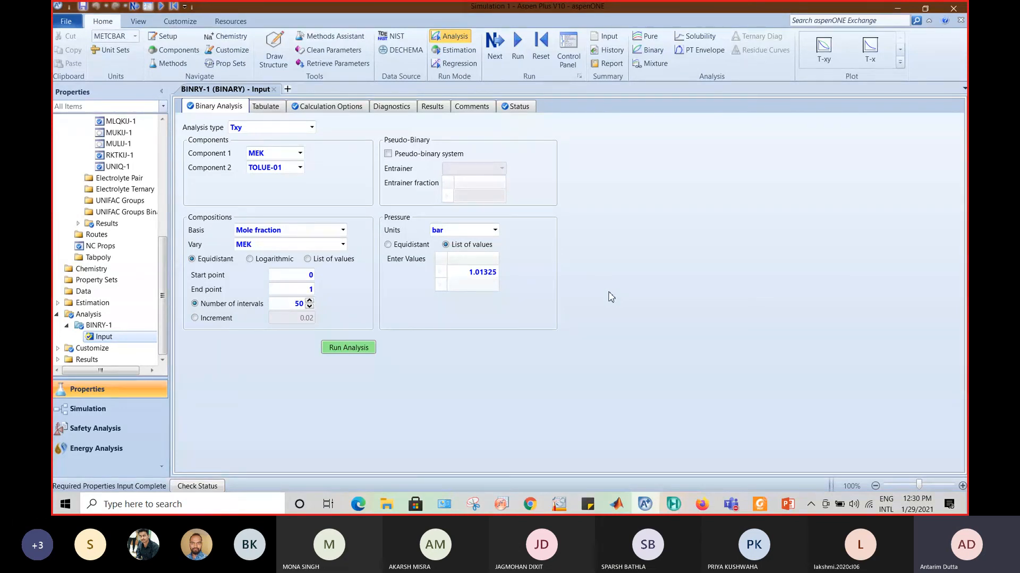
left_click(738, 507)
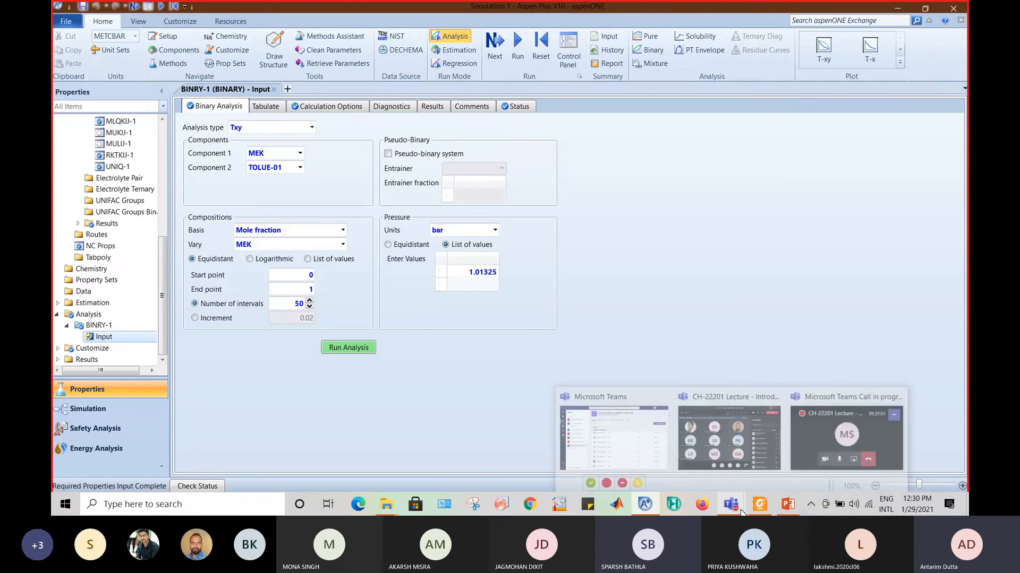
left_click(803, 435)
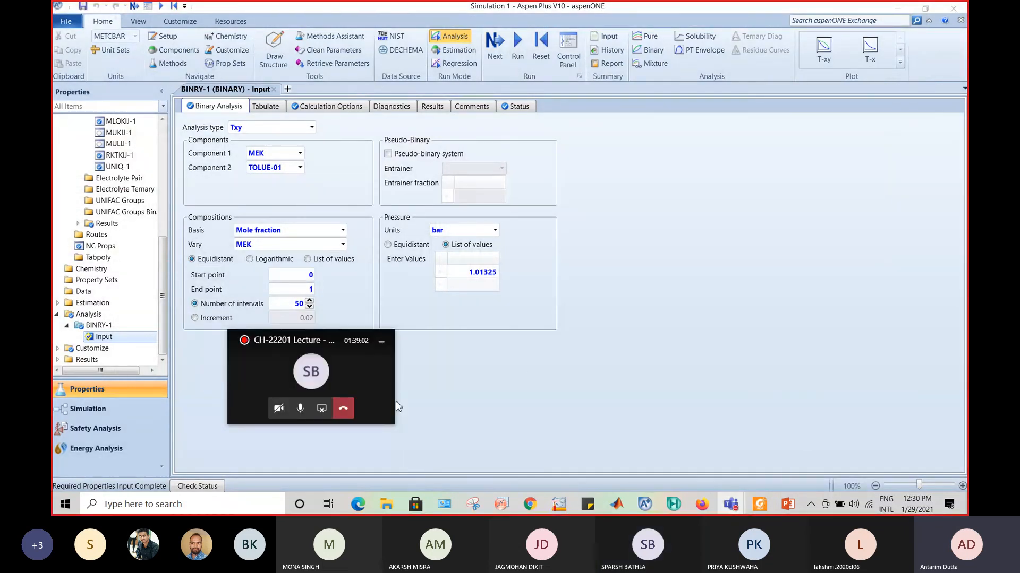
left_click(382, 341)
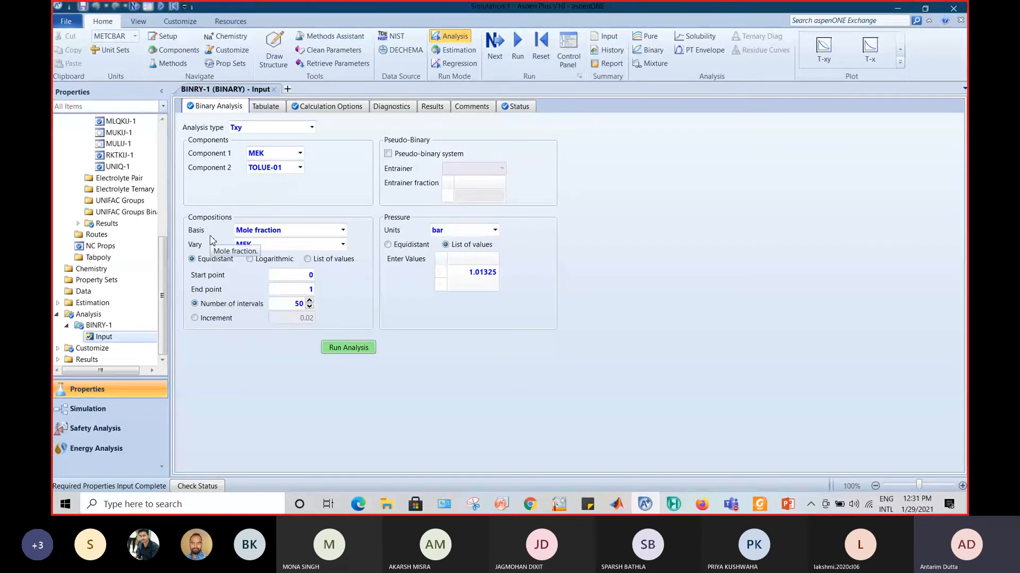
Set TOLUE-01 as the component to vary in the Txy analysis and run it.
left_click(343, 245)
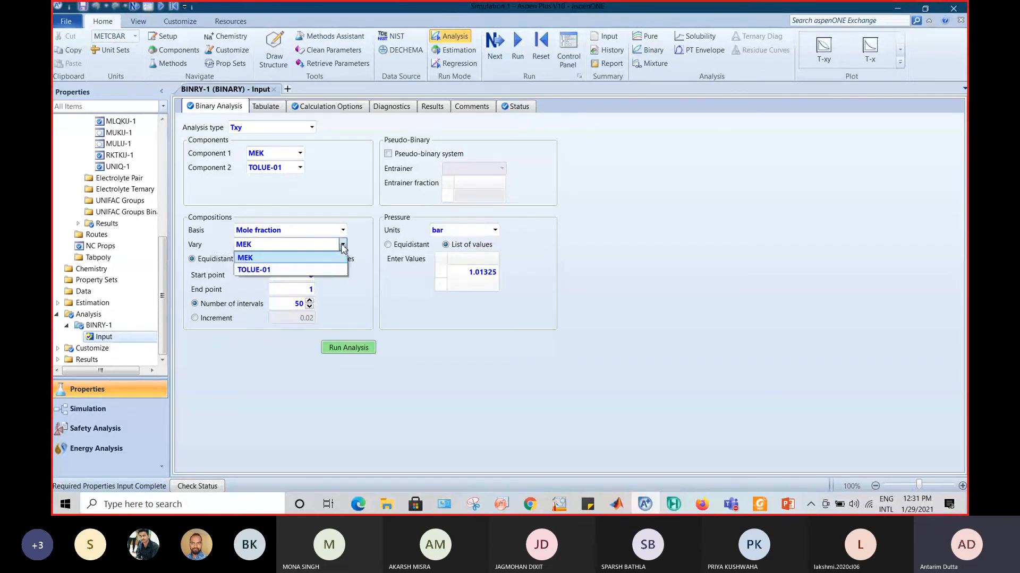
left_click(264, 272)
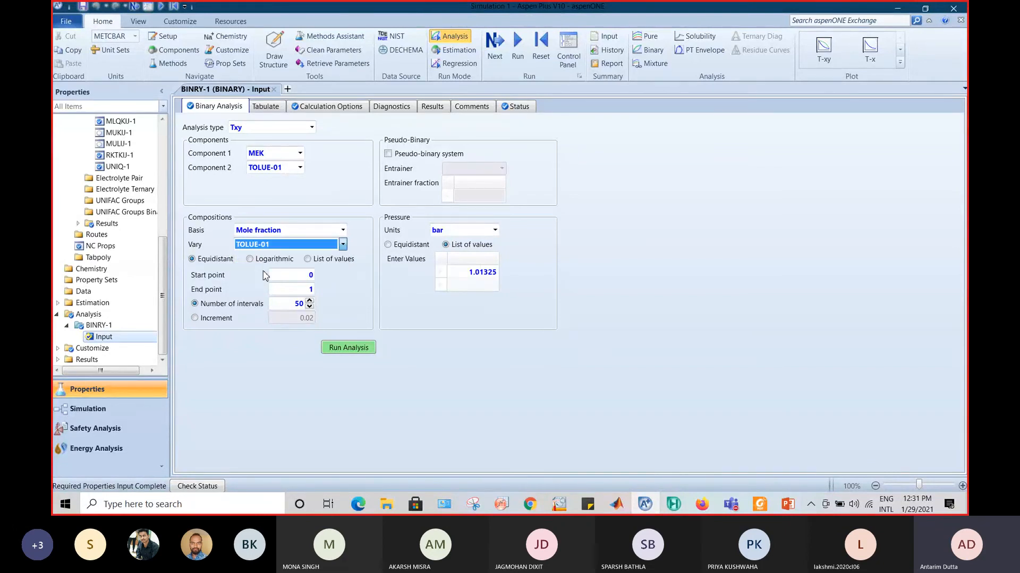
left_click(275, 202)
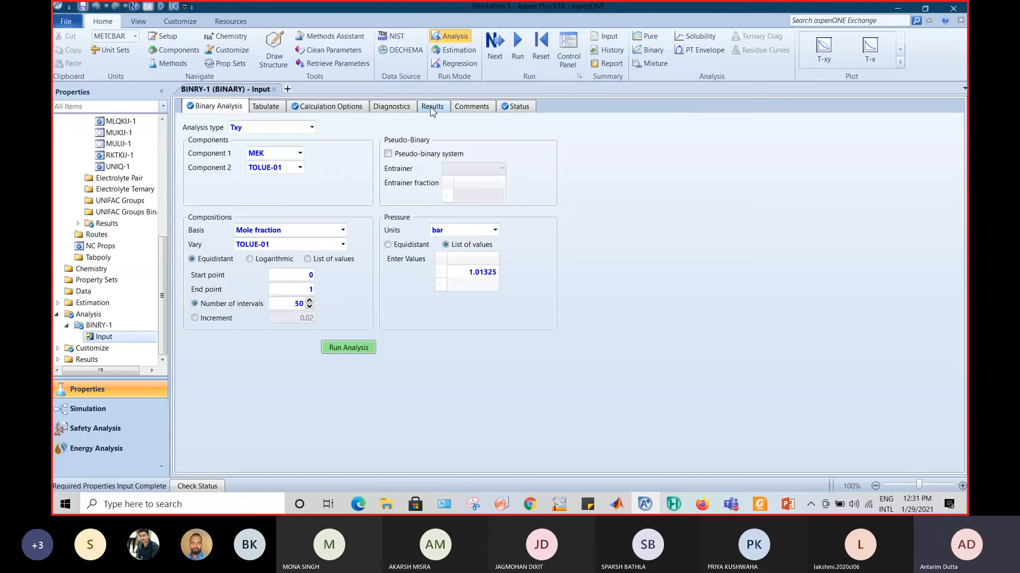
left_click(356, 351)
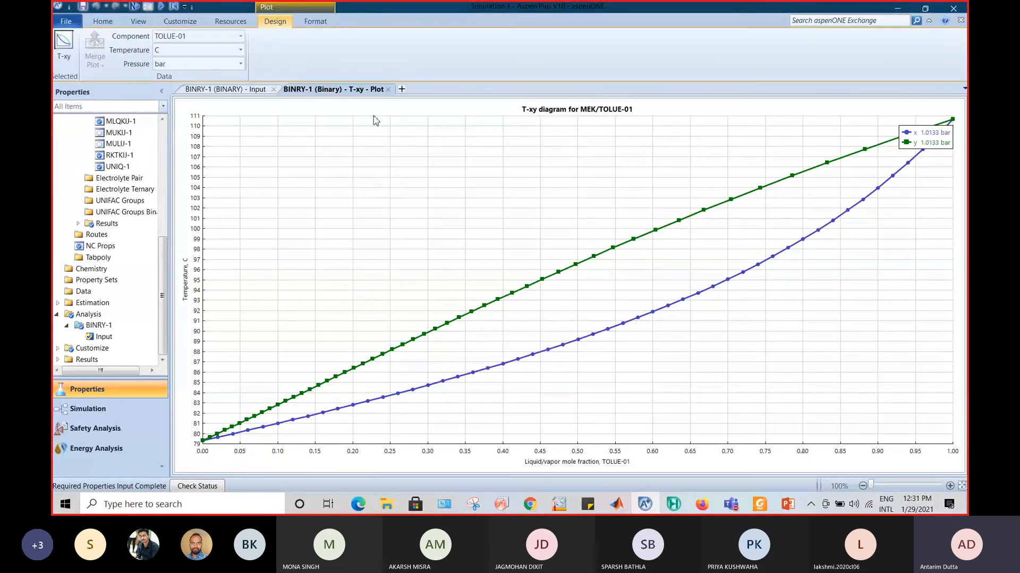
Replace the T-xy plot with a y-x diagram for toluene and move its legend above the diagonal.
left_click(388, 89)
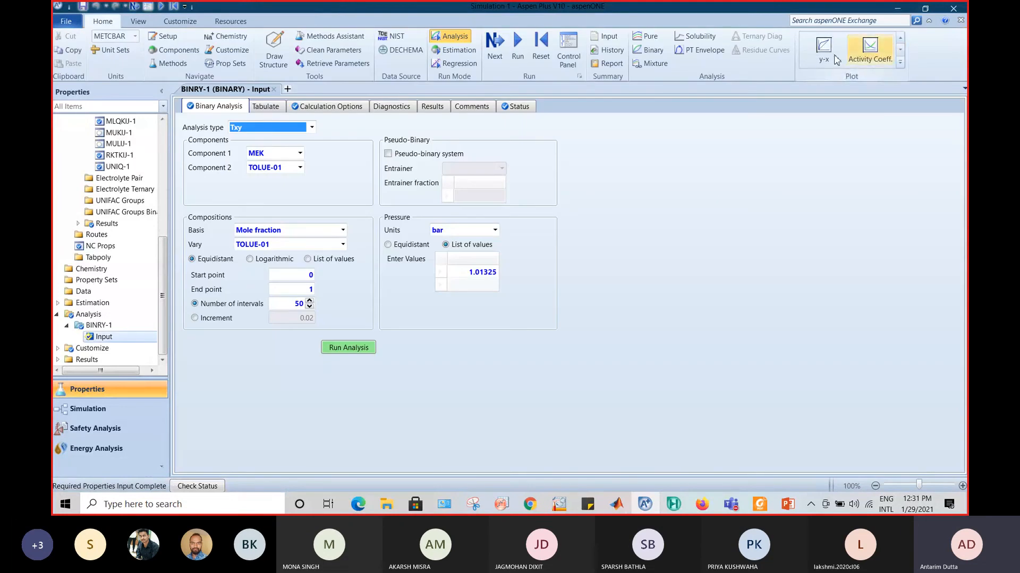
left_click(819, 58)
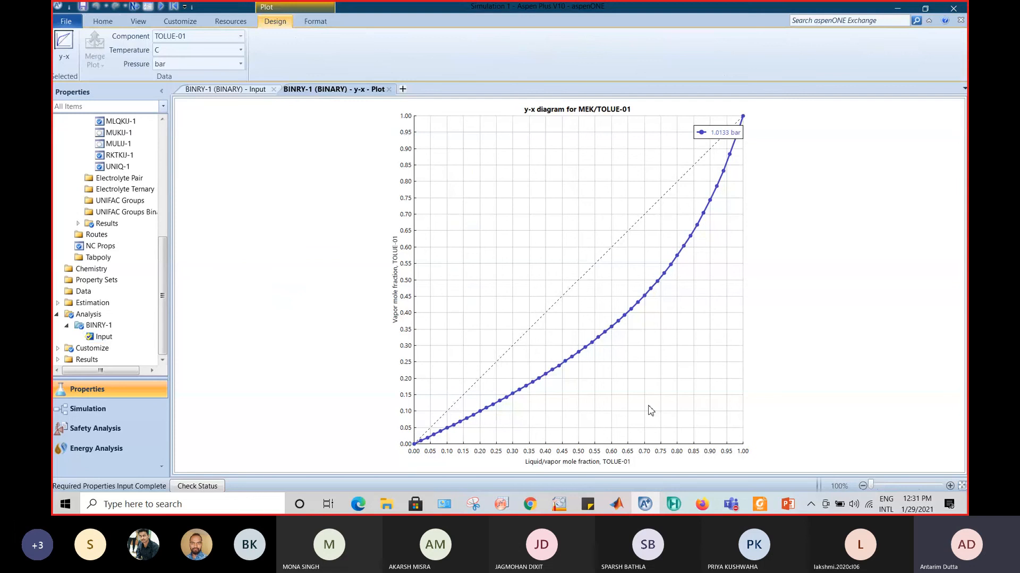
left_click_drag(709, 132, 652, 136)
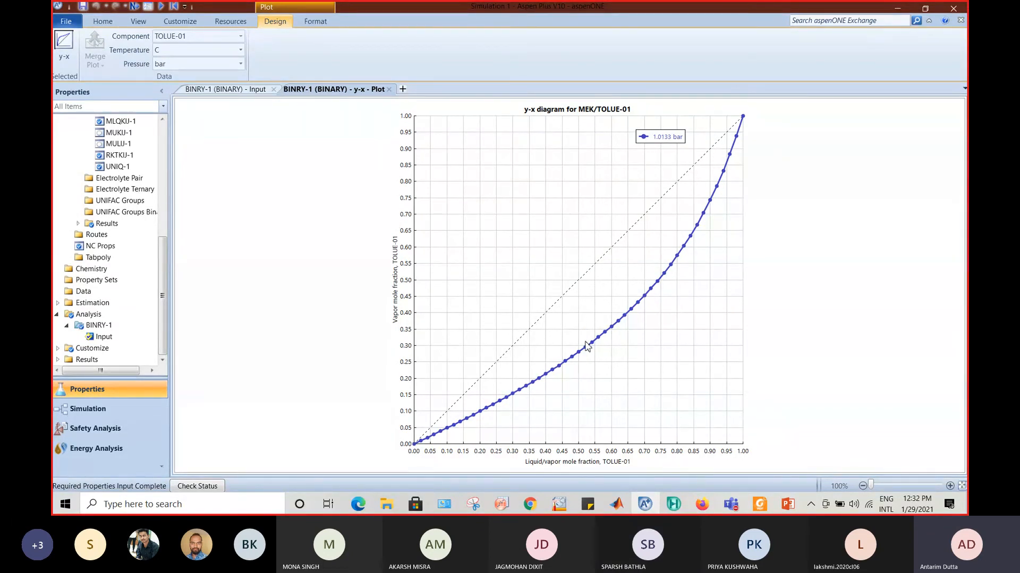
Close the y-x plot and set the varied component back to MEK.
left_click(216, 90)
left_click(402, 89)
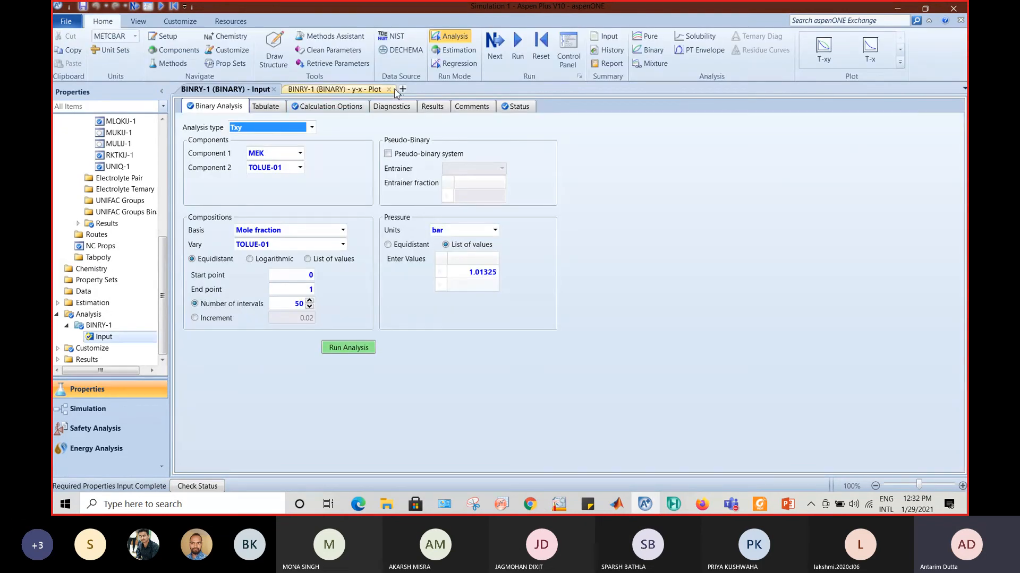
left_click(718, 372)
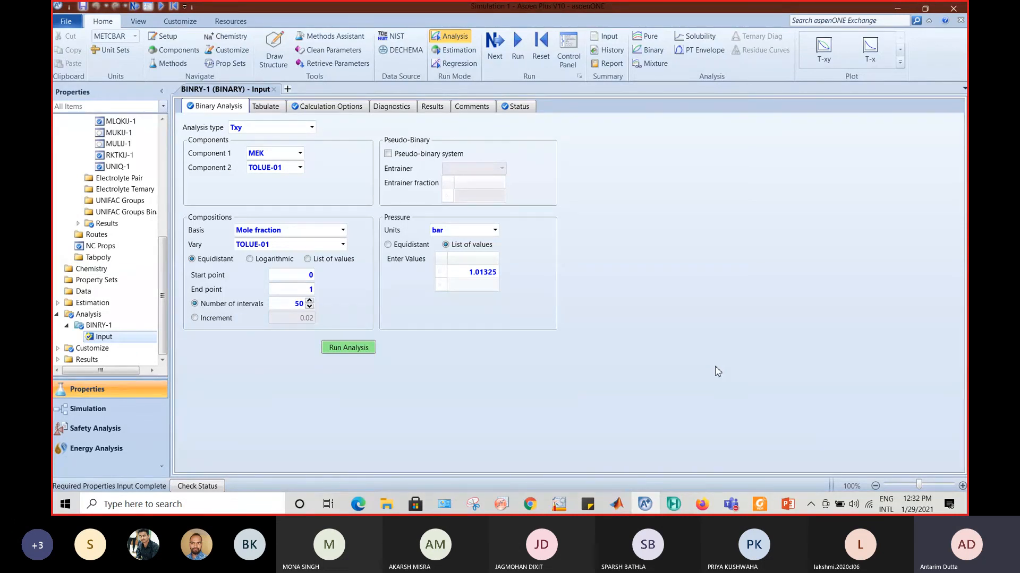
left_click(343, 244)
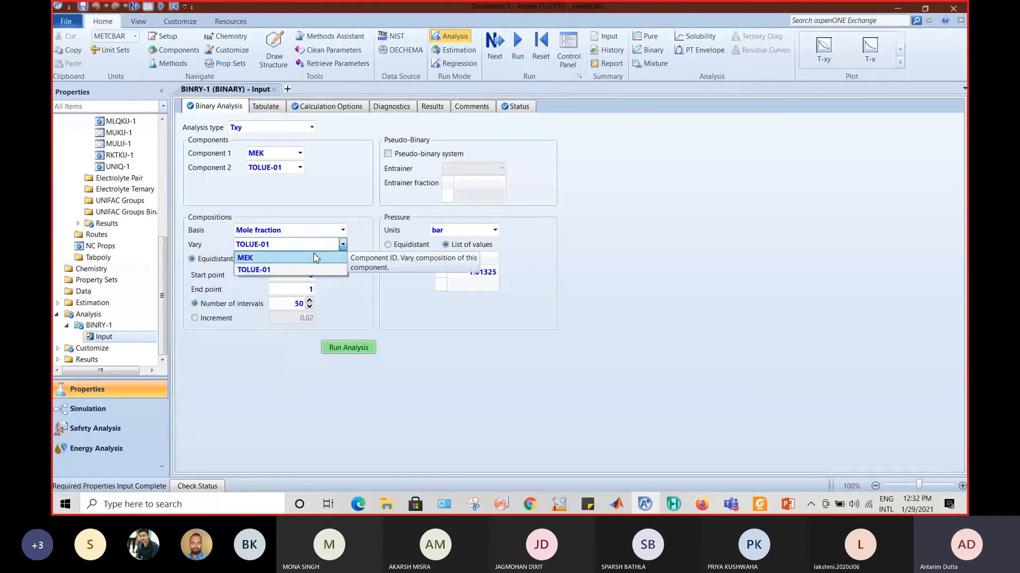
left_click(317, 257)
left_click(427, 329)
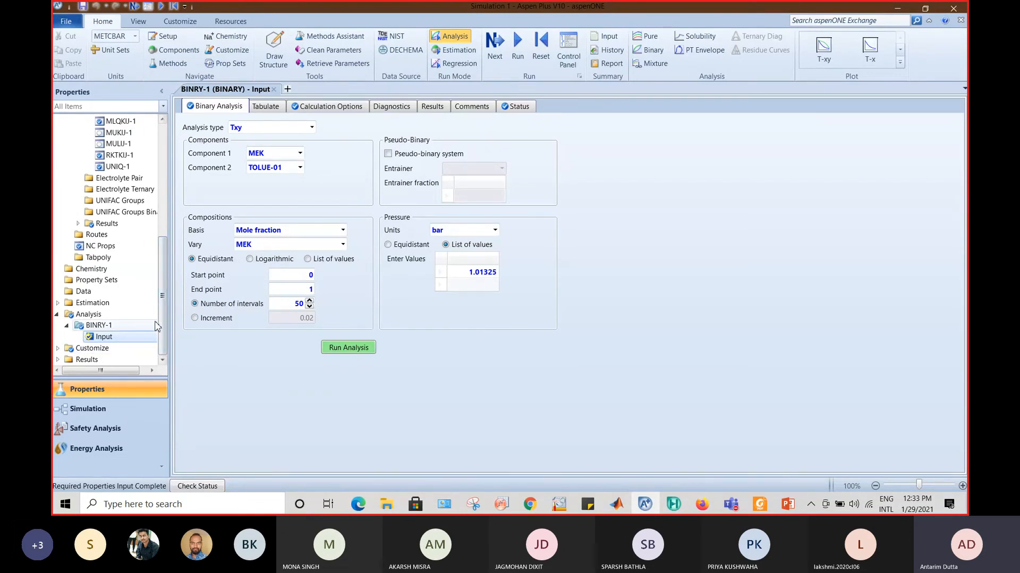
Open the component list and review the pure component scalar parameters of MEK and TOLUE-01.
scroll(159, 325, "up", 7)
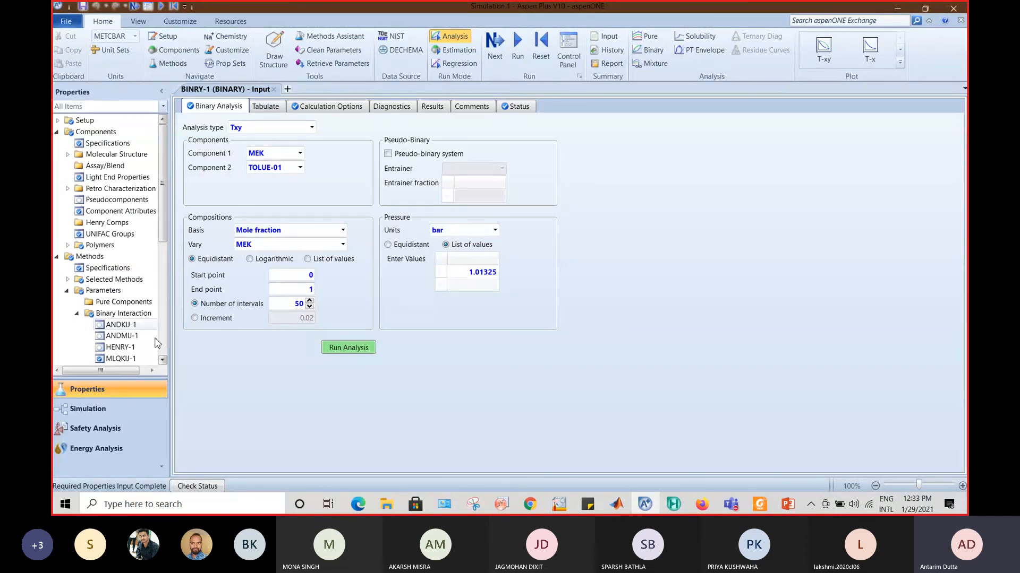
left_click(93, 132)
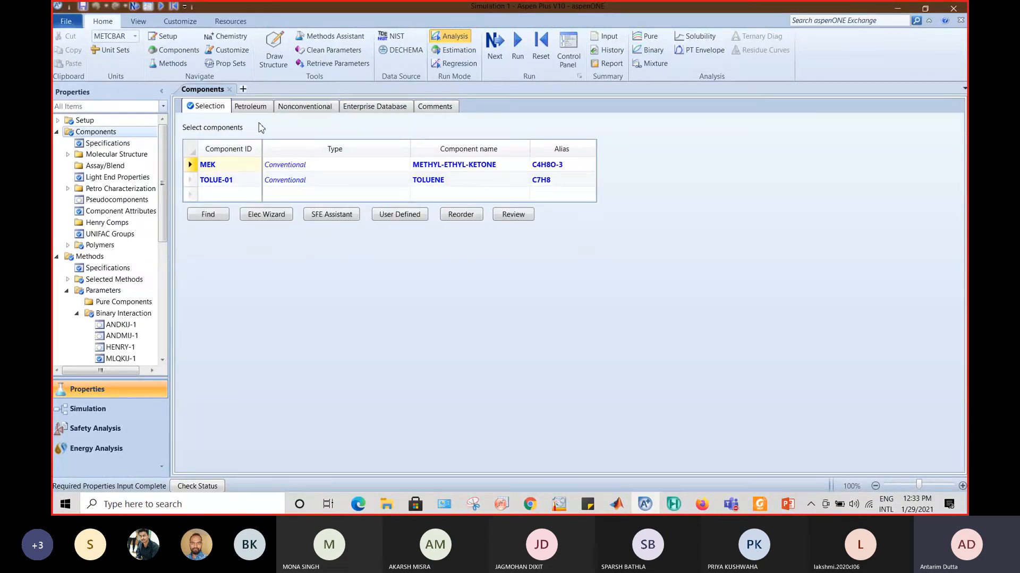
left_click(513, 215)
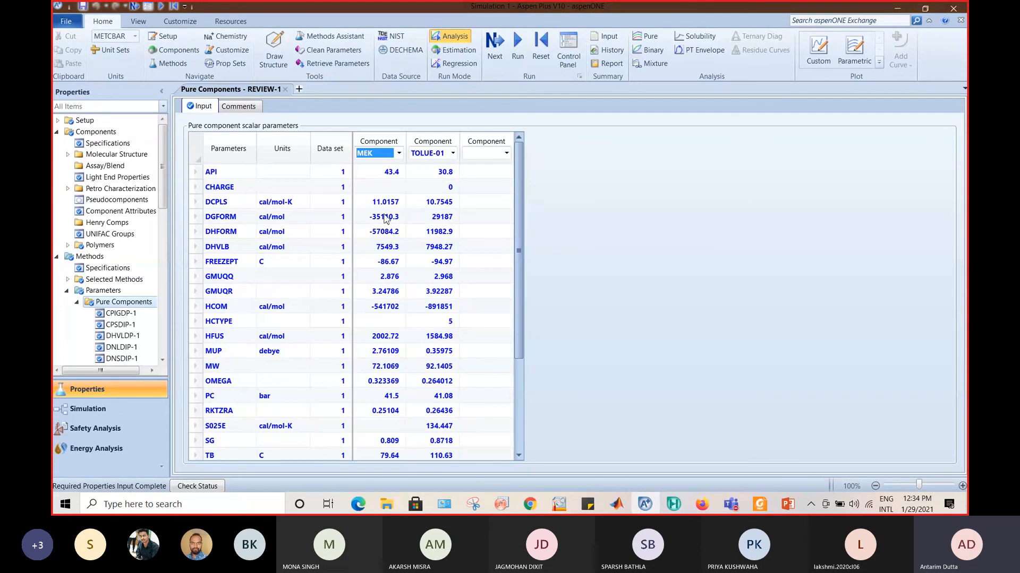
scroll(287, 263, "down", 3)
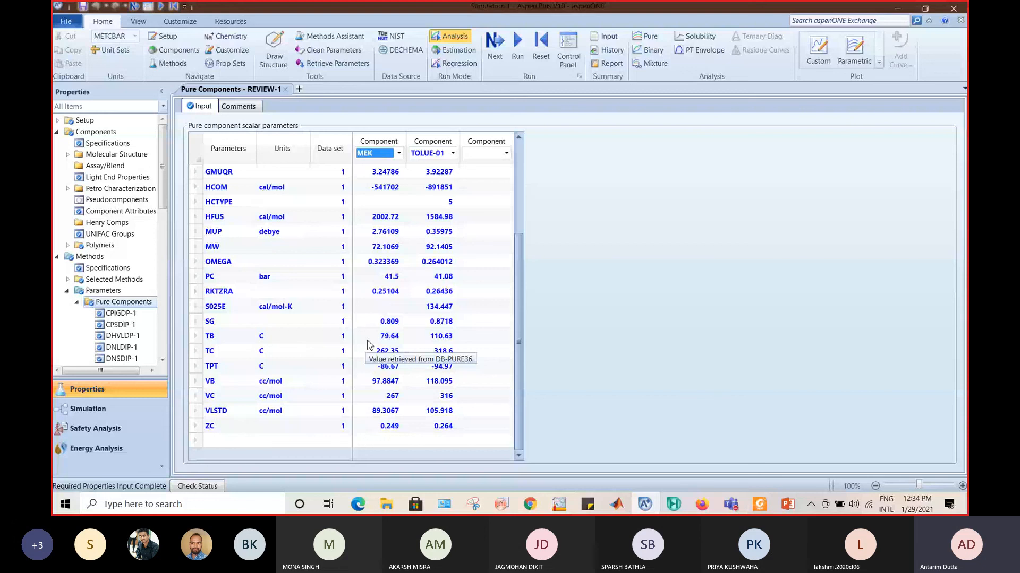
scroll(312, 337, "up", 3)
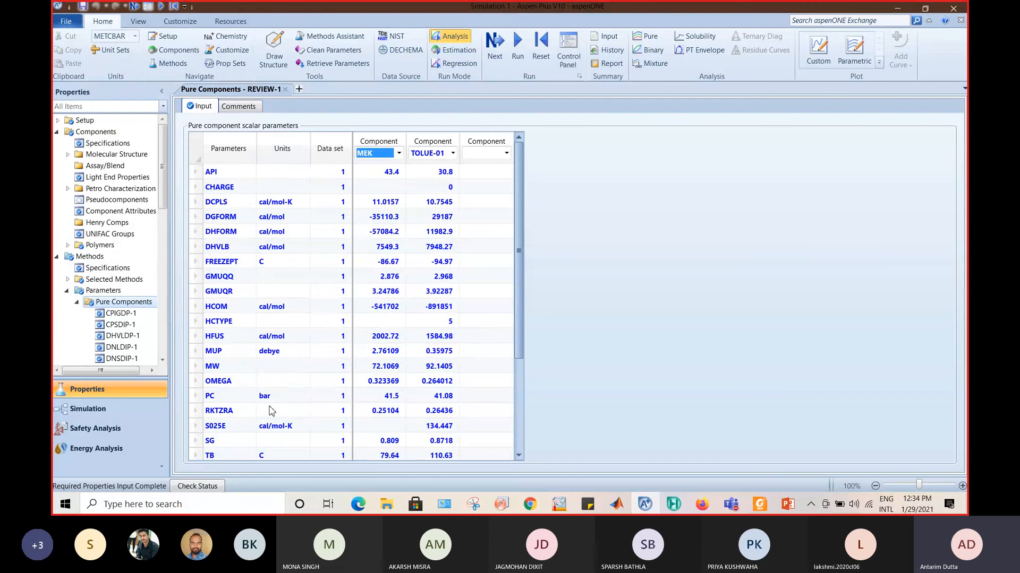
left_click(284, 149)
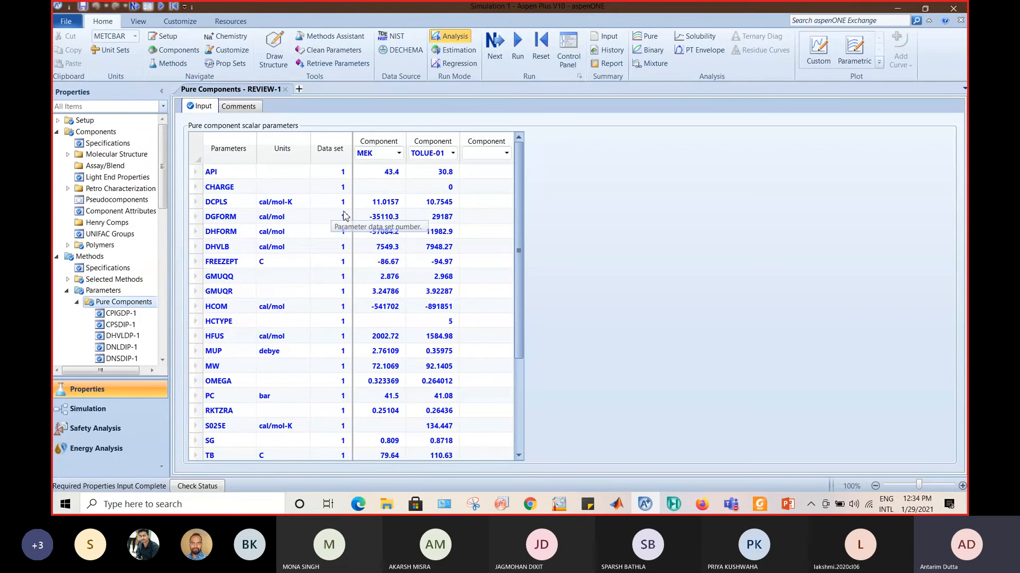
Look through the pure component parameter sets in the navigation tree and return to the component selection.
scroll(100, 333, "down", 3)
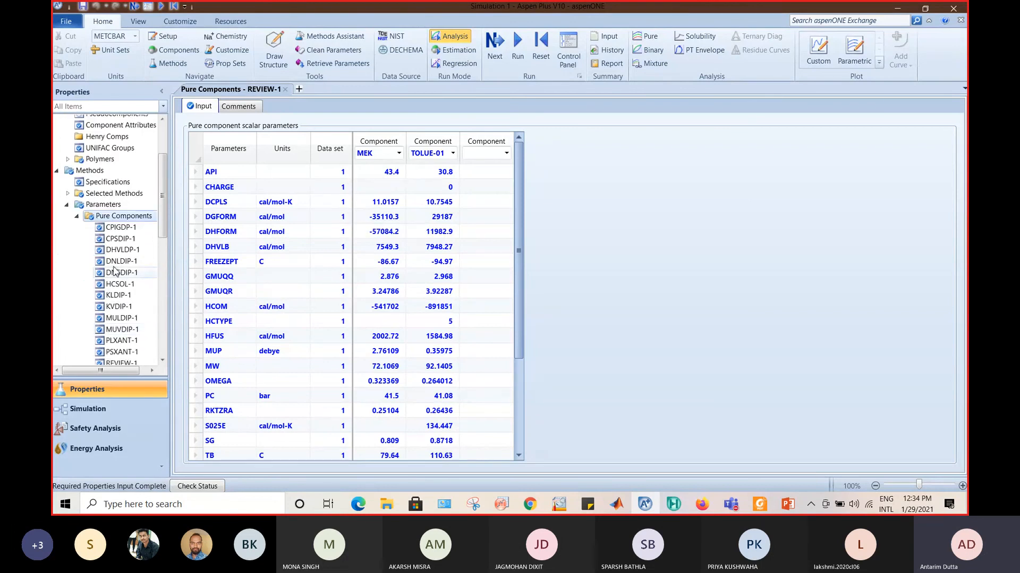
scroll(122, 186, "down", 4)
scroll(113, 174, "up", 2)
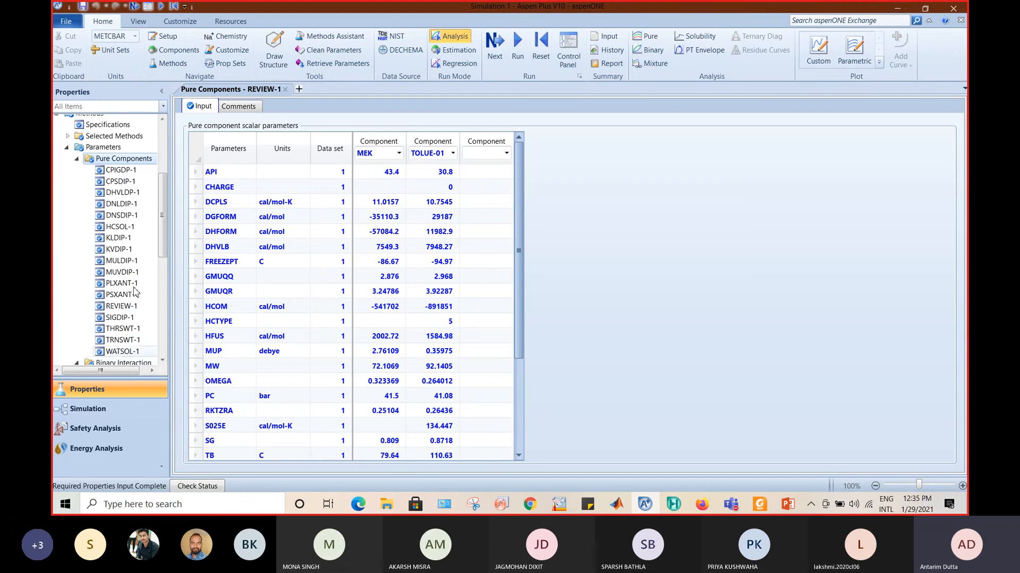
left_click_drag(163, 220, 166, 166)
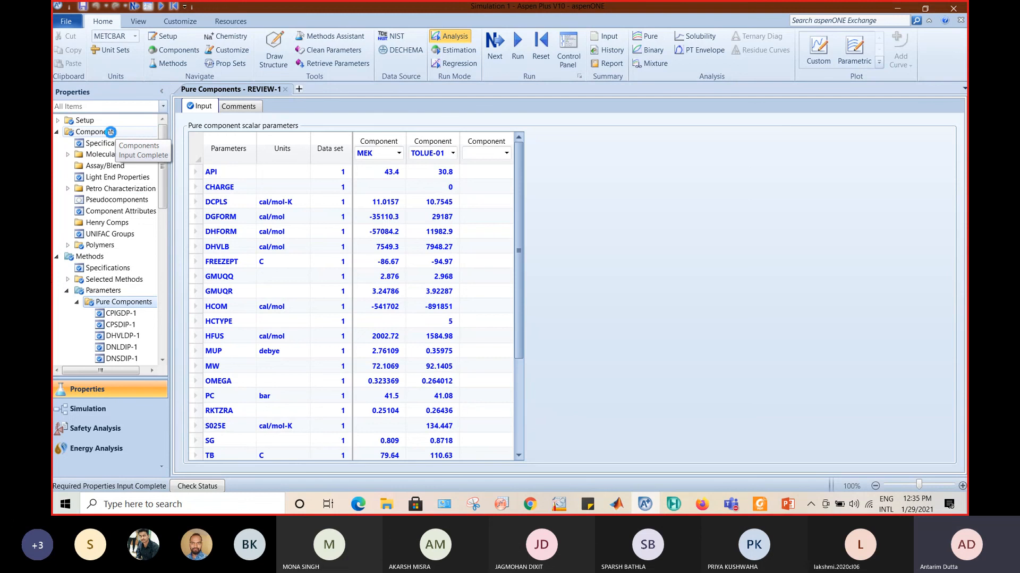
left_click(110, 131)
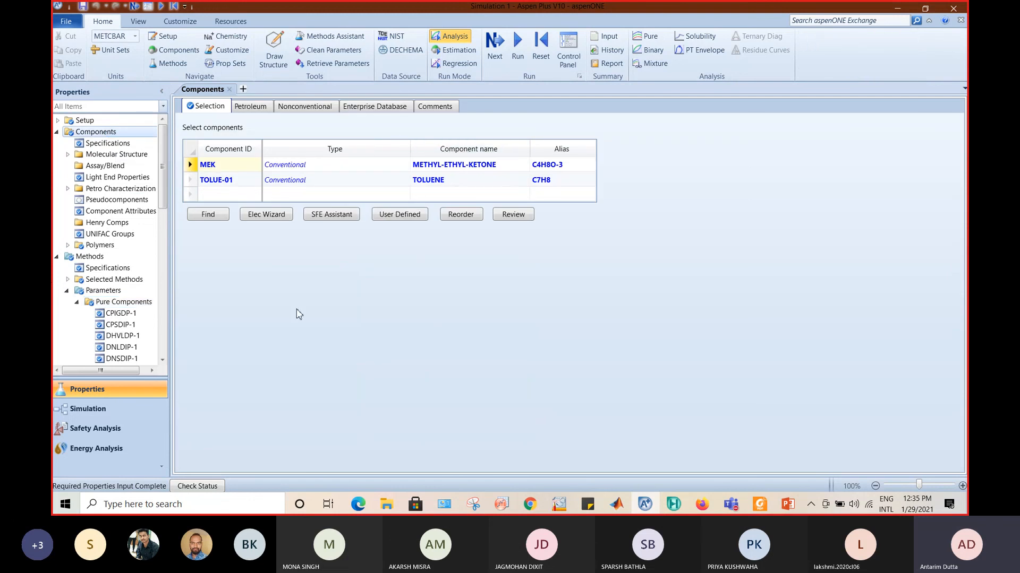
View the UNIQ-1 binary interaction parameters for the MEK and TOLUE-01 pair.
scroll(114, 292, "down", 10)
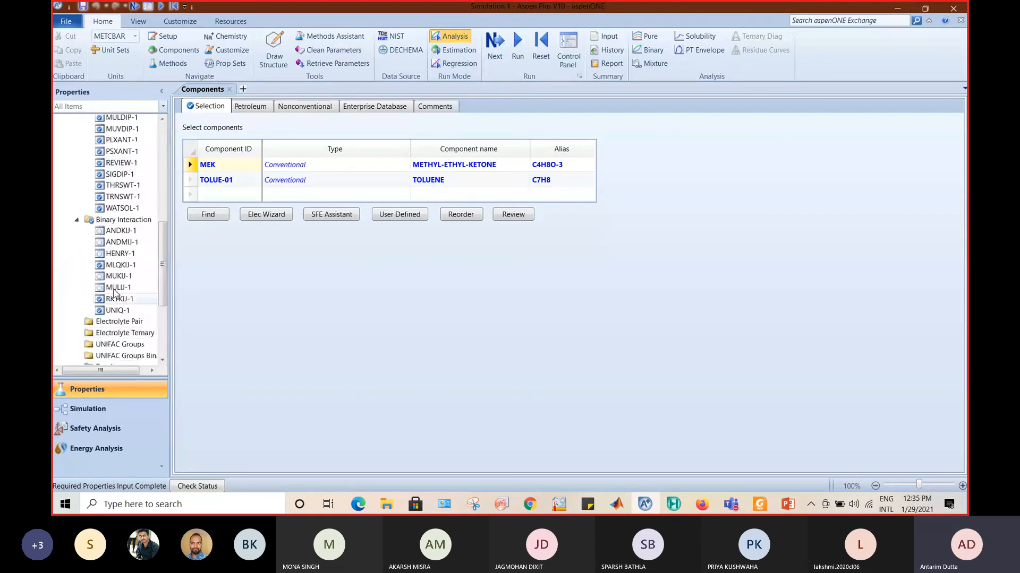
left_click(110, 311)
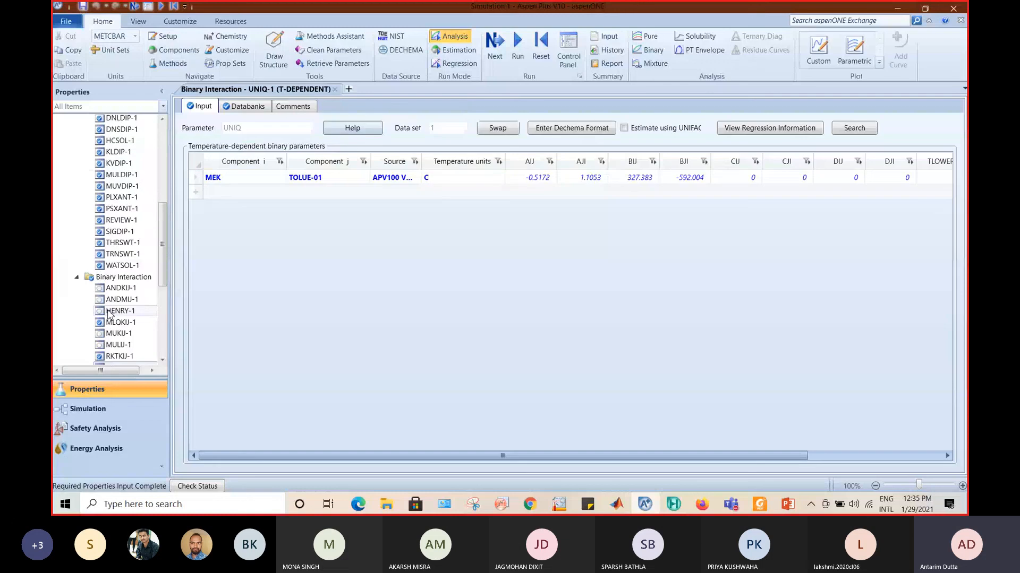
scroll(111, 239, "up", 3)
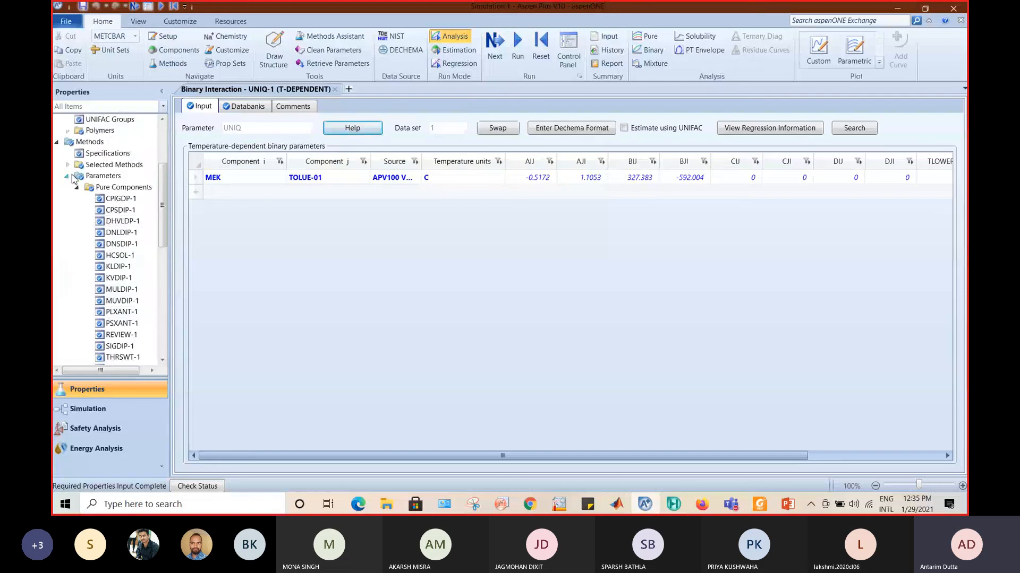
Change the BINRY-1 analysis type to Pxy and set its temperature to 250 °C.
scroll(130, 257, "down", 8)
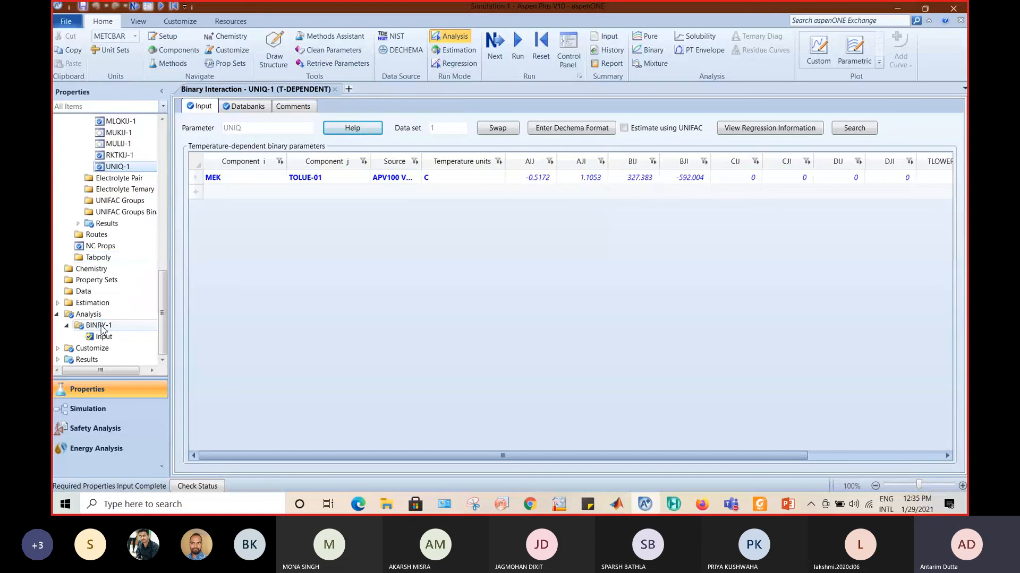
left_click(101, 326)
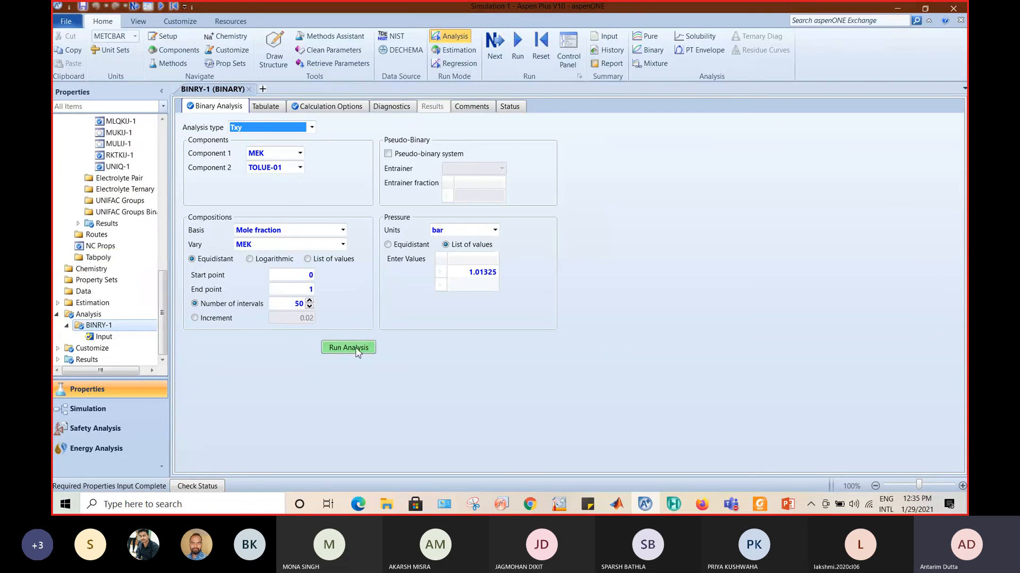
left_click(313, 129)
left_click(276, 143)
left_click(494, 273)
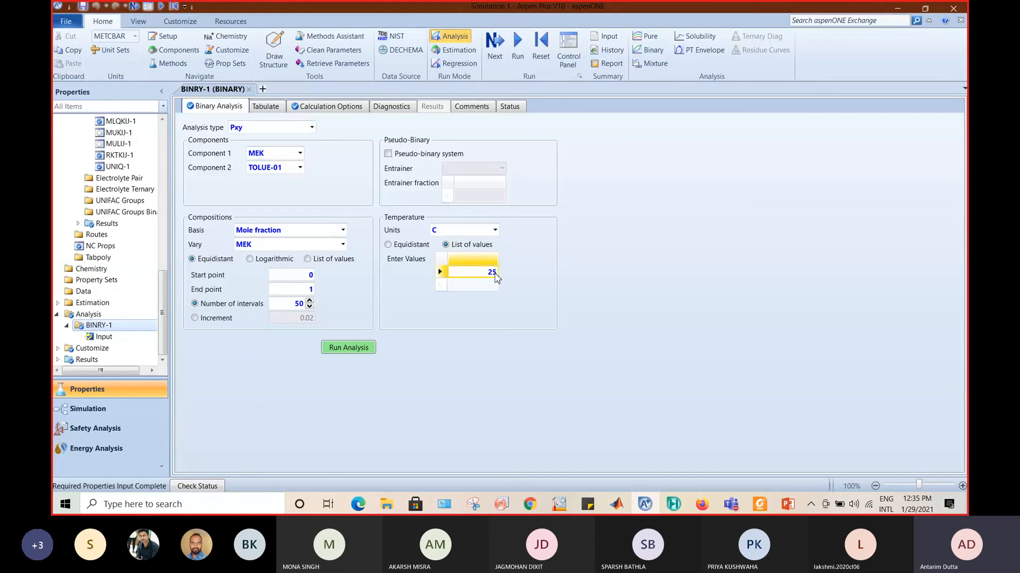
type("250")
left_click(415, 332)
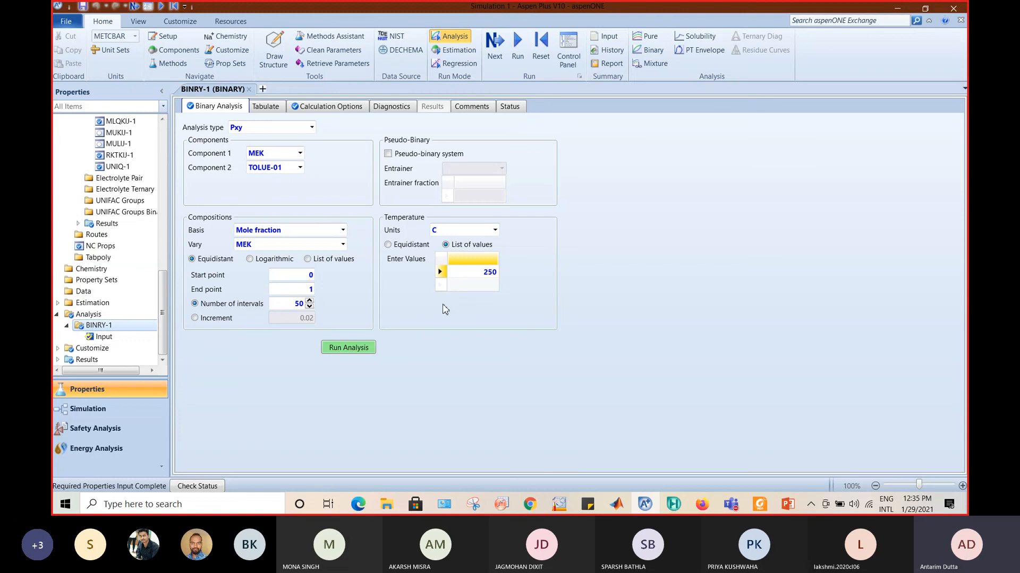
Run the Pxy analysis and move the plot legend off the curves.
left_click(349, 349)
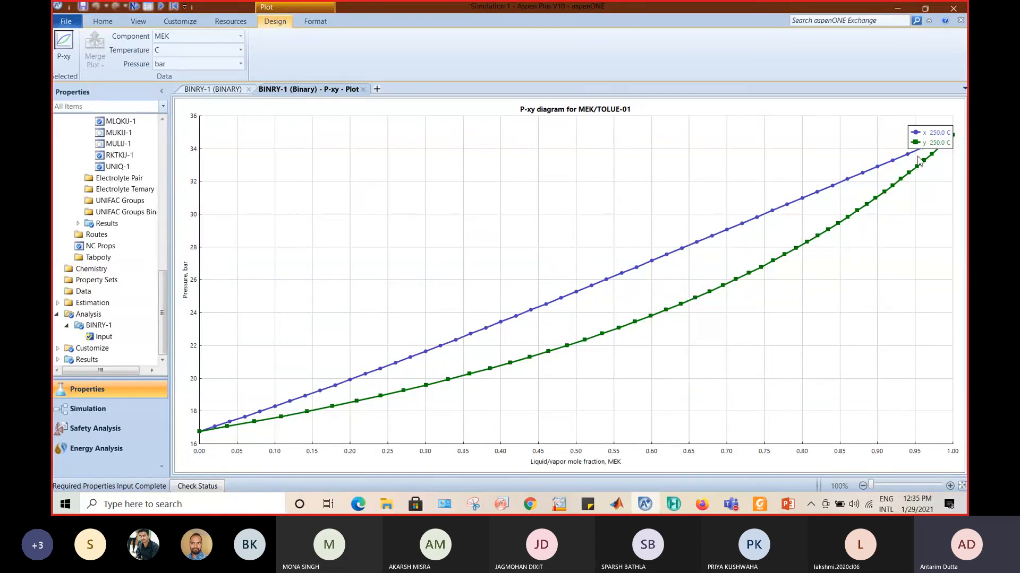
left_click_drag(915, 139, 801, 140)
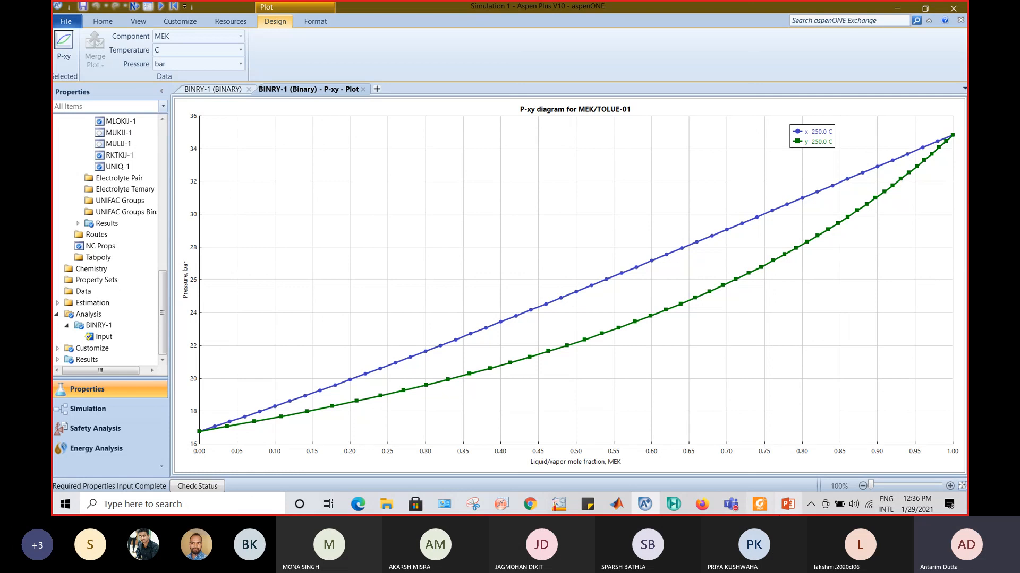
Switch to the PowerPoint presentation.
left_click(794, 512)
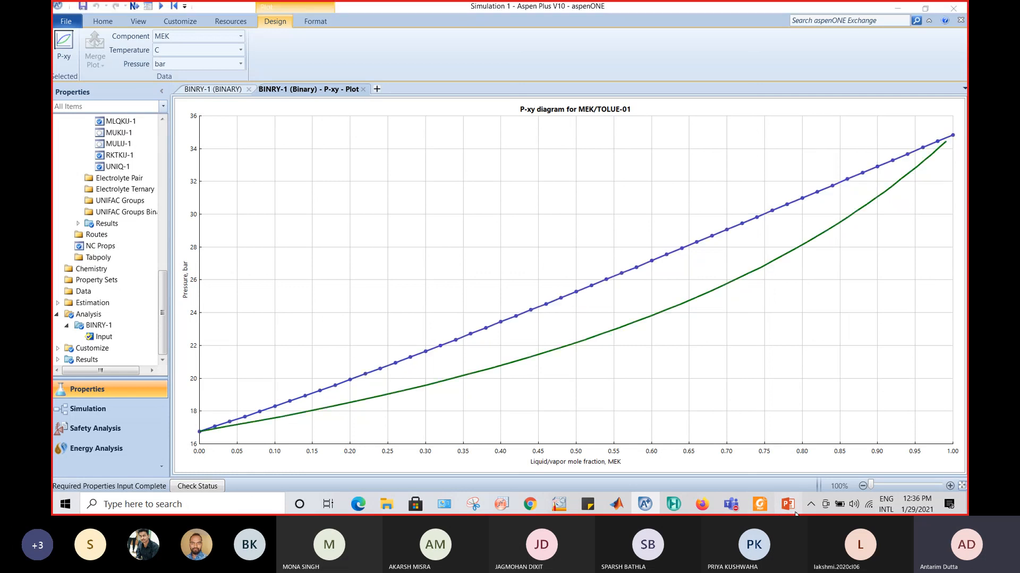